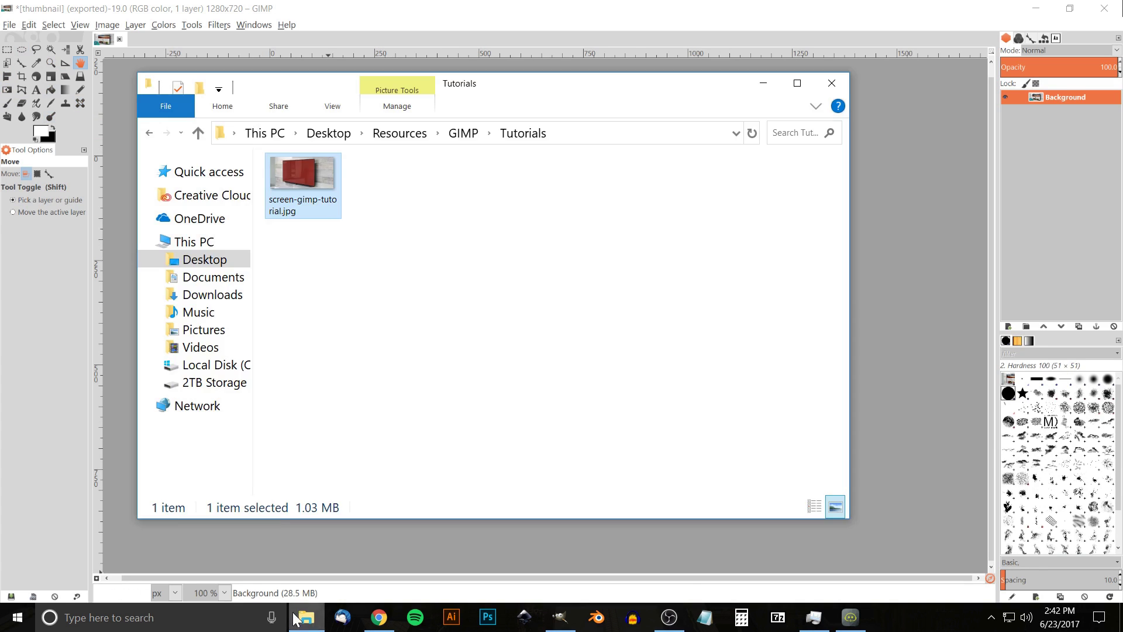
# - Open screen-gimp-tutorial.jpg from the Tutorials folder with GNU Image Manipulation Program
pyautogui.click(306, 617)
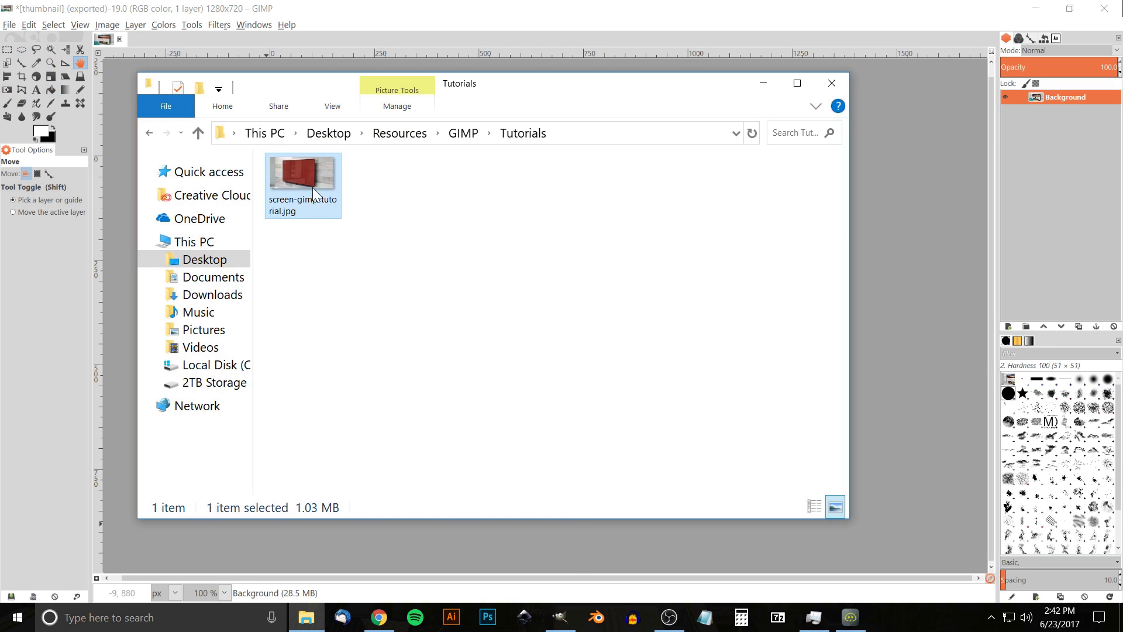
pyautogui.rightClick(305, 169)
pyautogui.moveTo(456, 351)
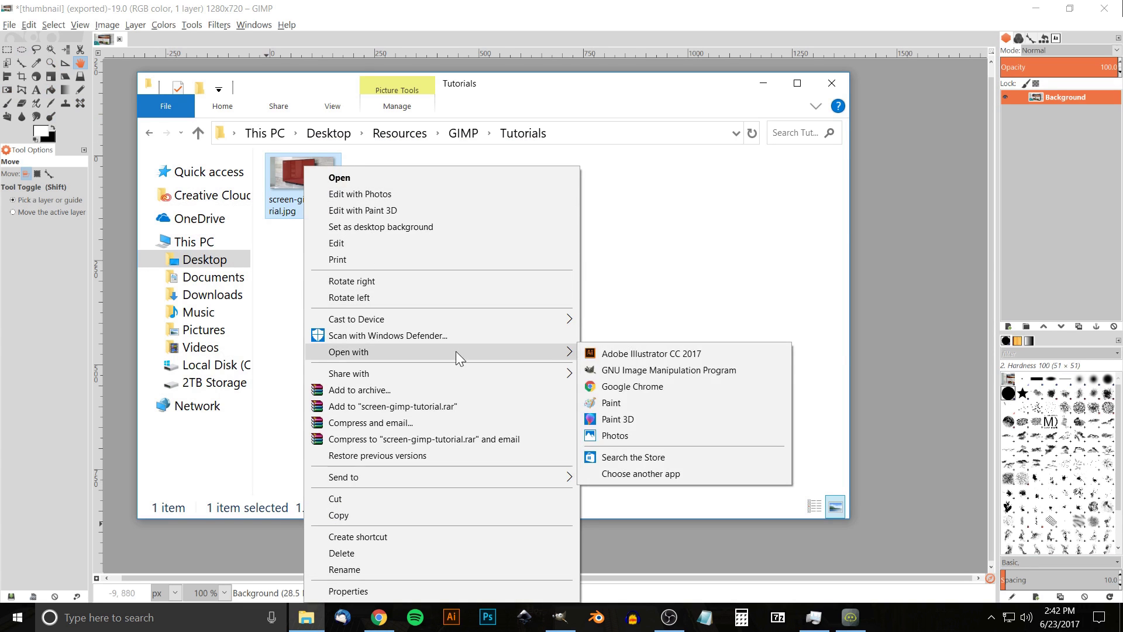
pyautogui.click(654, 368)
pyautogui.click(777, 79)
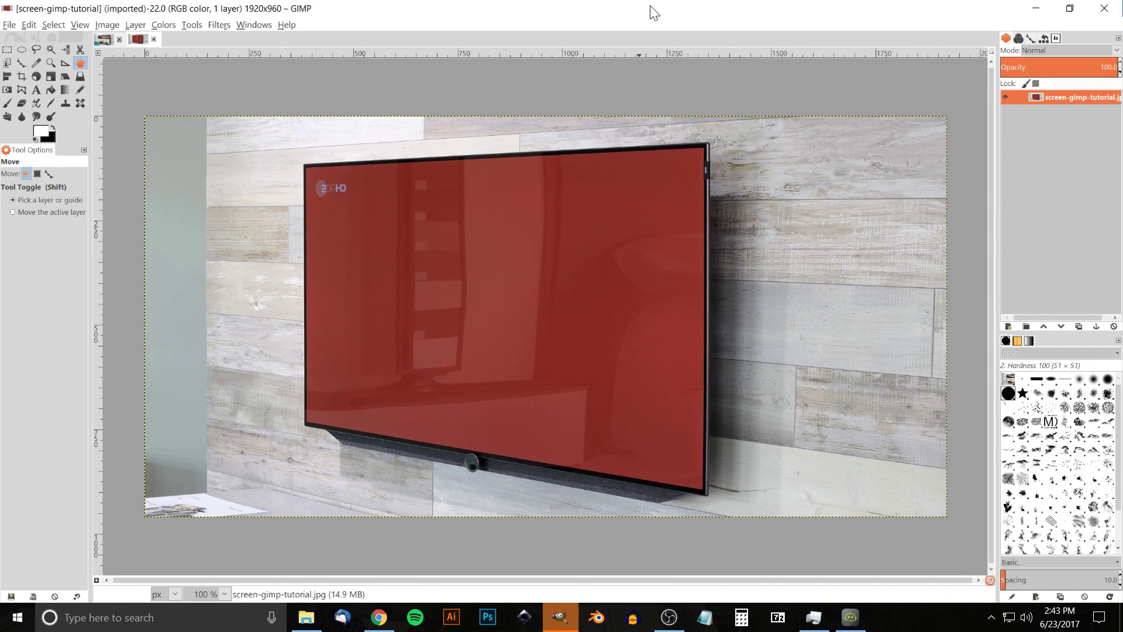
# - Add an alpha channel to the photo layer and duplicate the layer
pyautogui.rightClick(1065, 100)
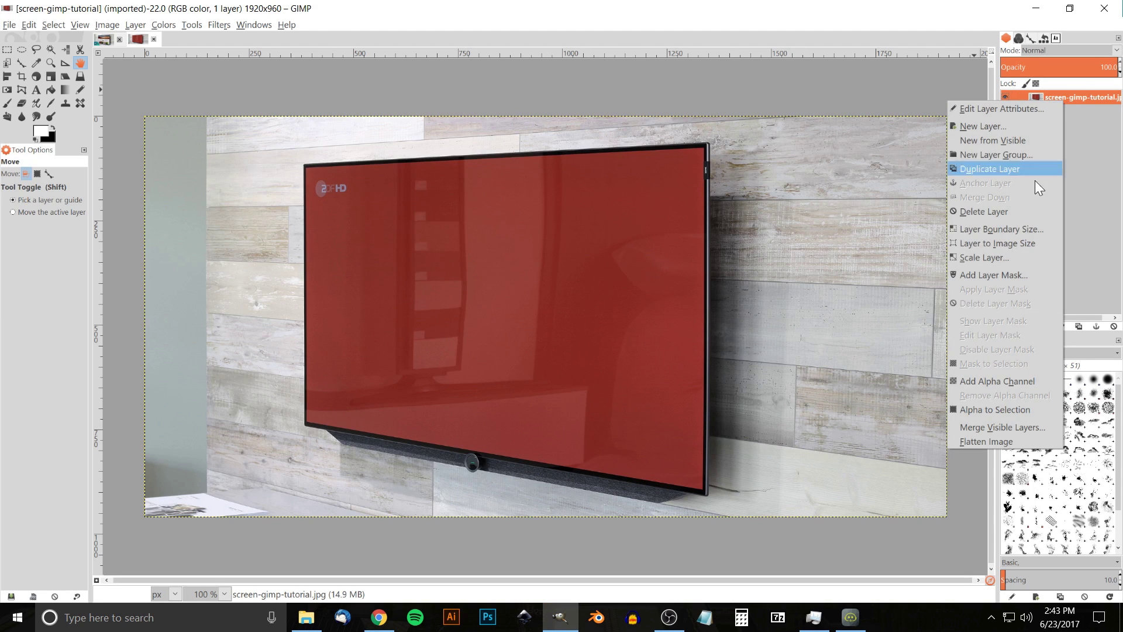
pyautogui.click(996, 381)
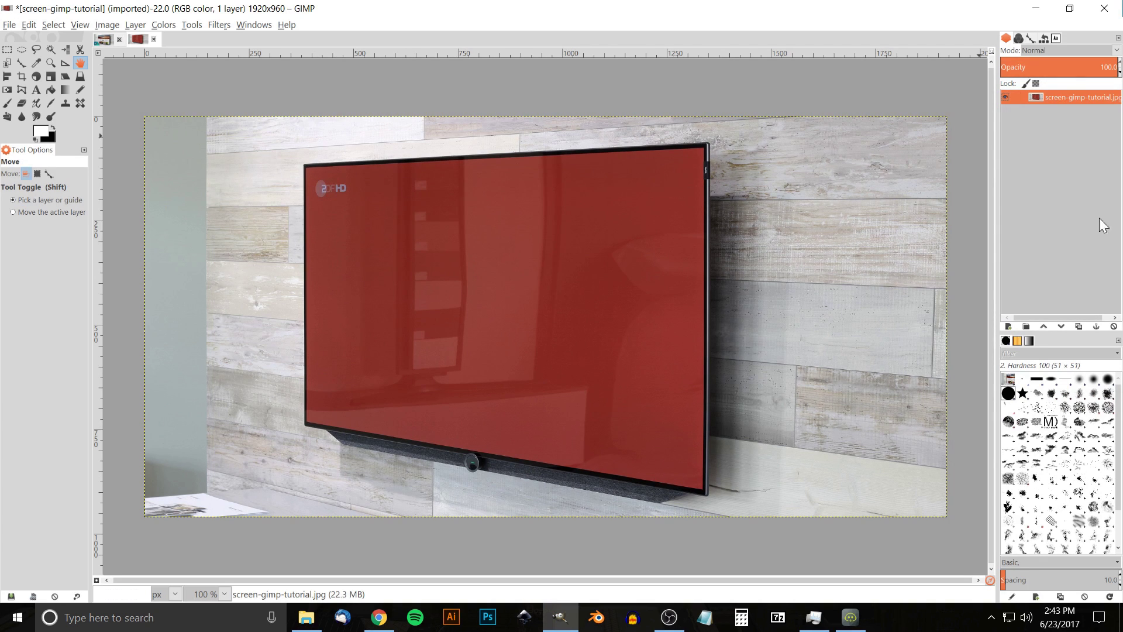
pyautogui.click(1079, 325)
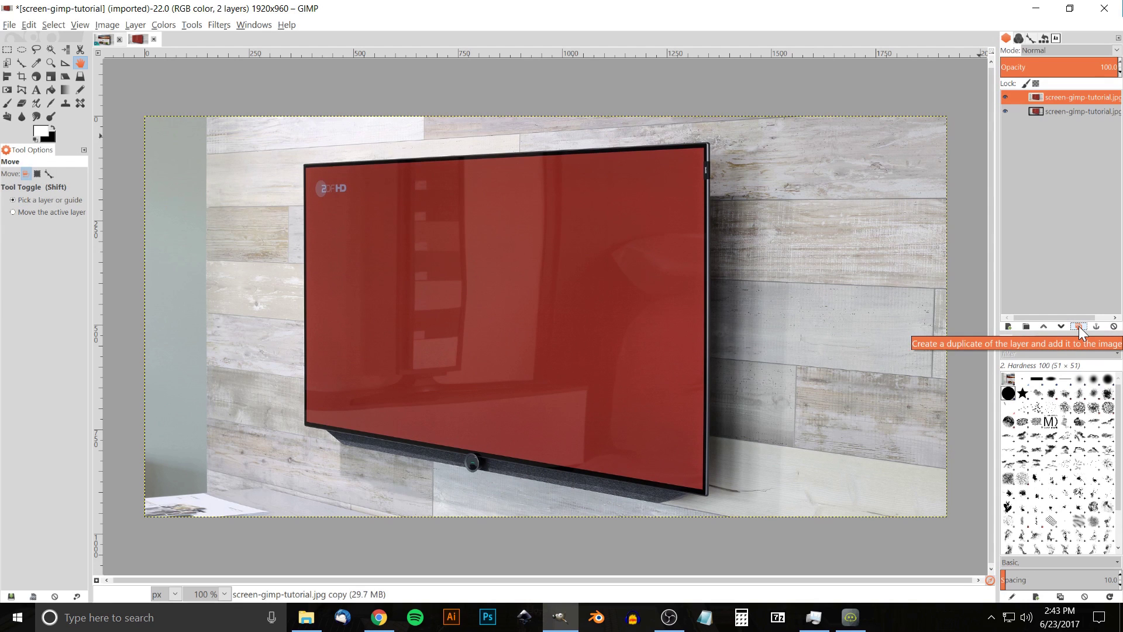
# - Desaturate the duplicate layer based on Lightness and toggle its visibility to compare it with the original
pyautogui.click(161, 25)
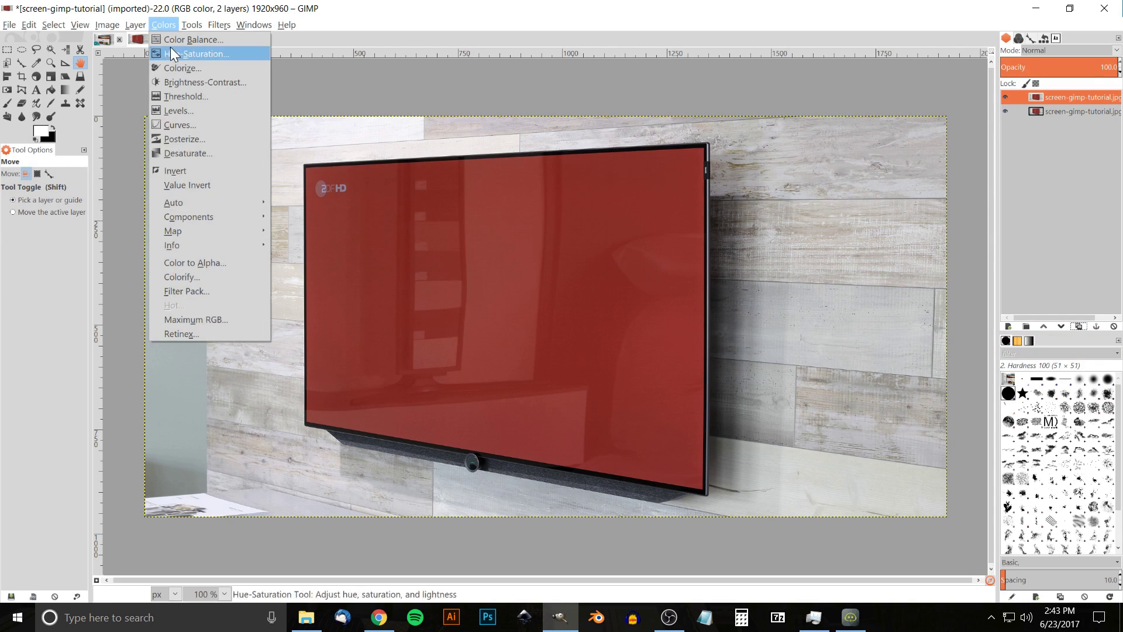
pyautogui.click(187, 153)
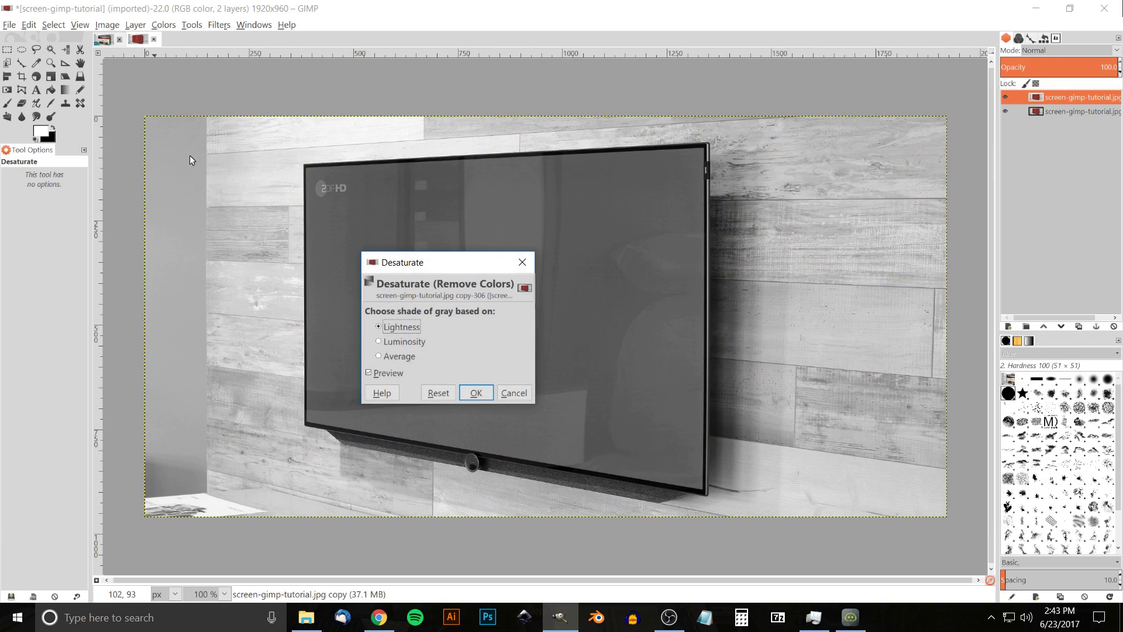
pyautogui.click(476, 392)
pyautogui.moveTo(367, 348)
pyautogui.mouseDown()
pyautogui.moveTo(389, 332)
pyautogui.moveTo(382, 355)
pyautogui.moveTo(368, 353)
pyautogui.mouseUp()
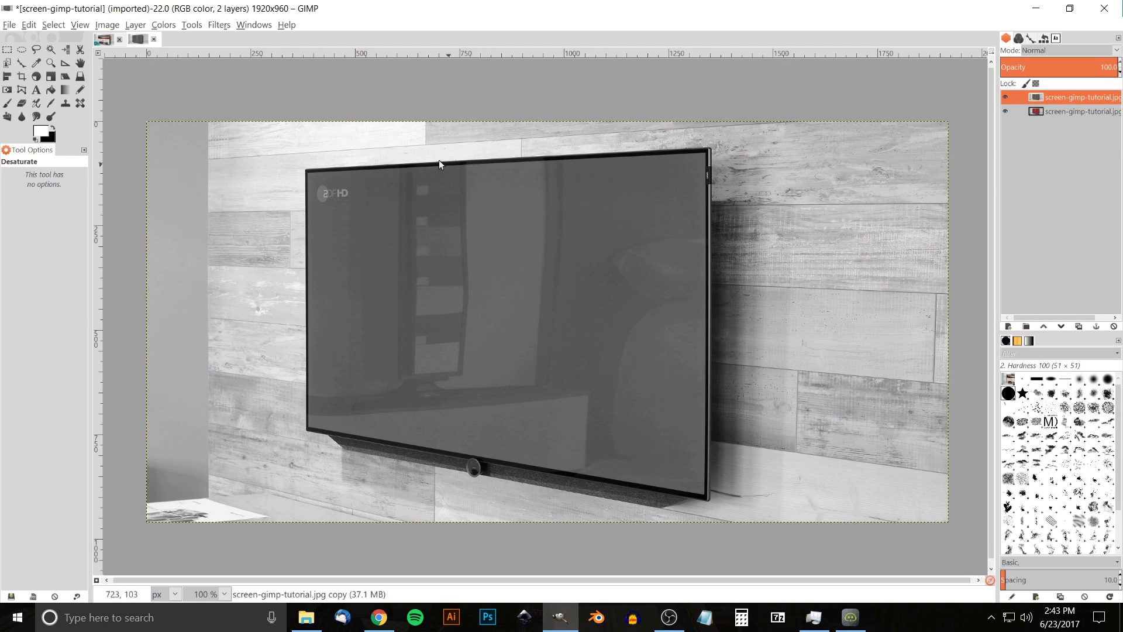
pyautogui.click(1005, 97)
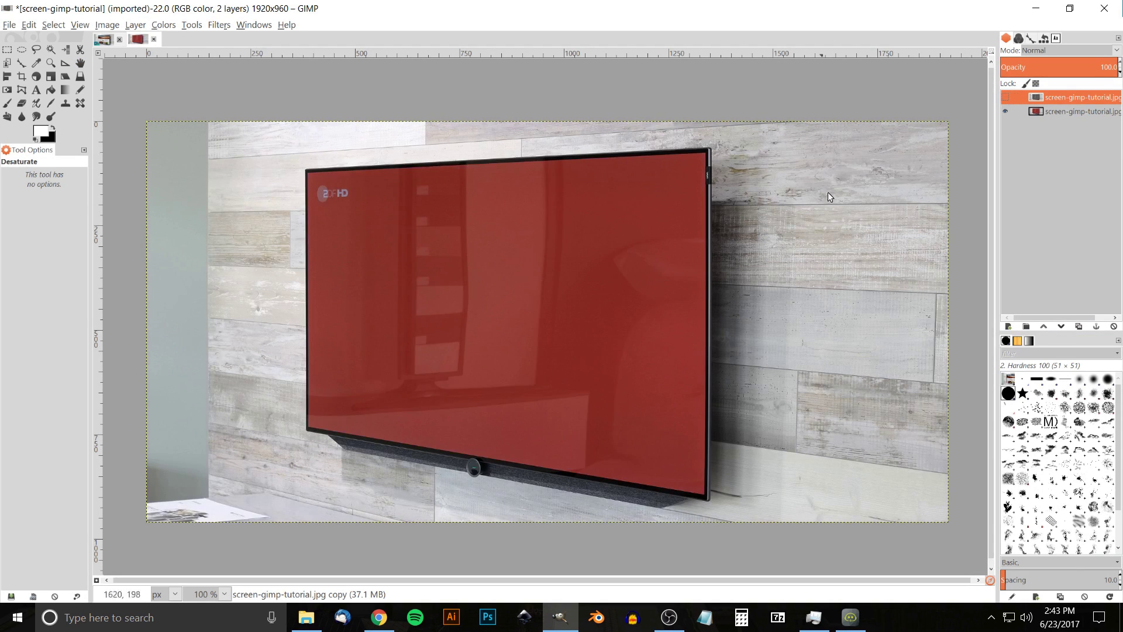
pyautogui.click(1007, 97)
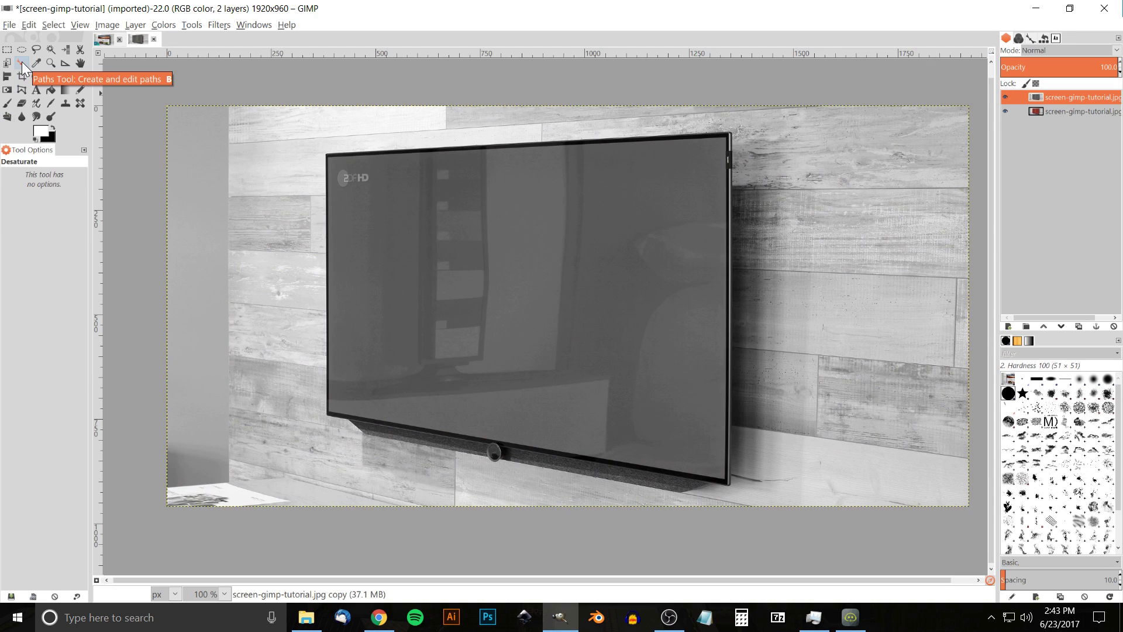
# - With the Paths tool, start a path at the TV's upper-left corner and trace the left bezel down to the lower-left corner
pyautogui.click(21, 65)
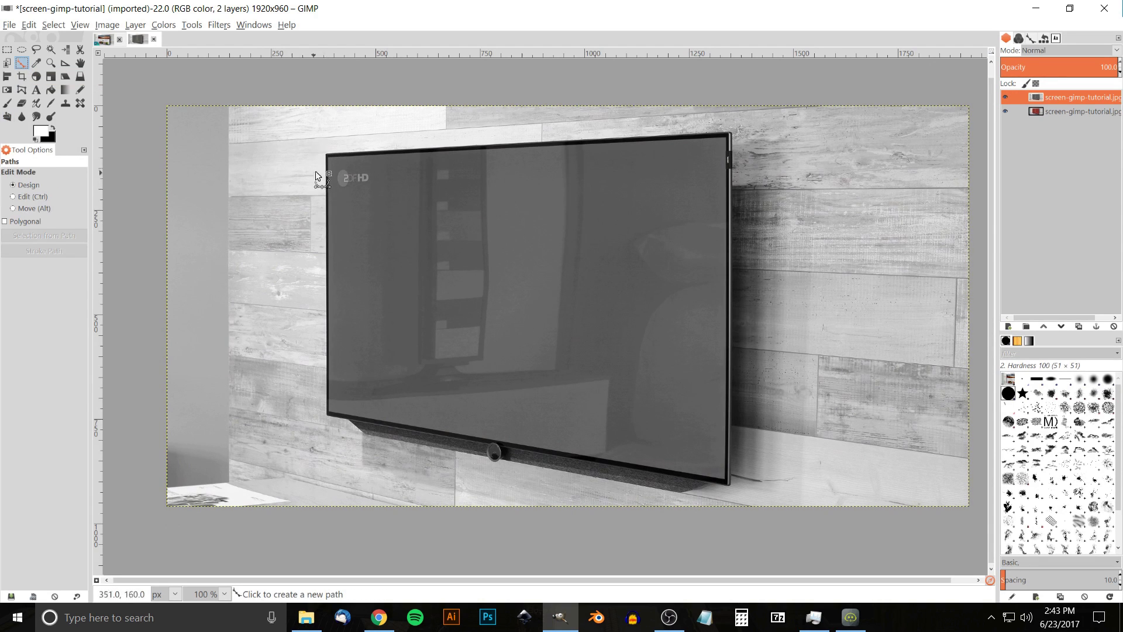
pyautogui.scroll(4, 327, 156)
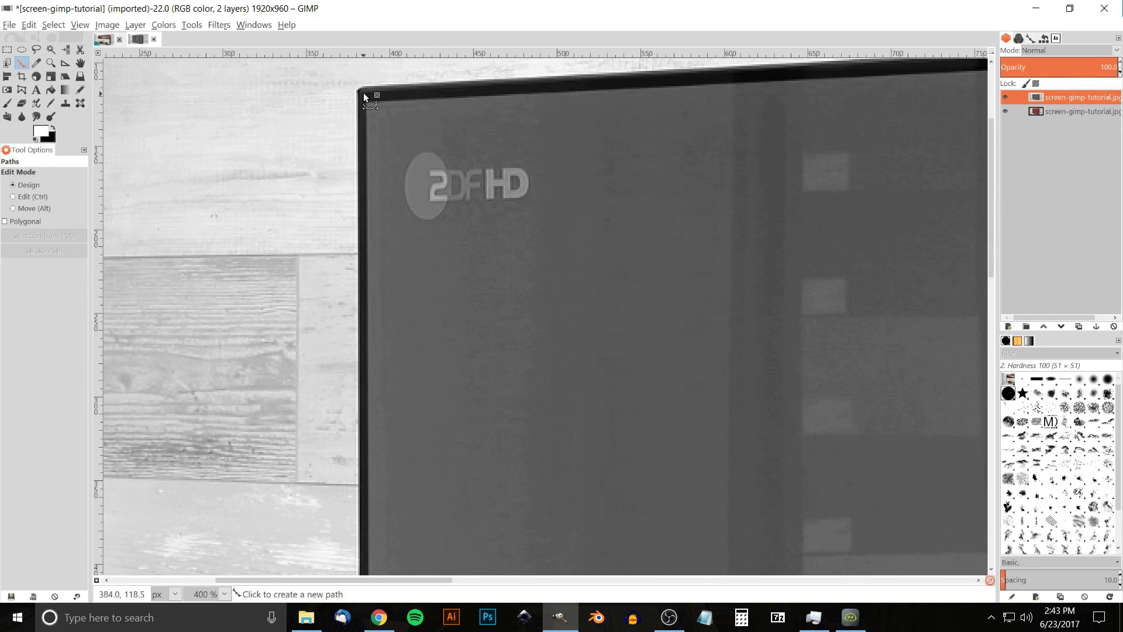
pyautogui.click(361, 93)
pyautogui.scroll(-10, 439, 444)
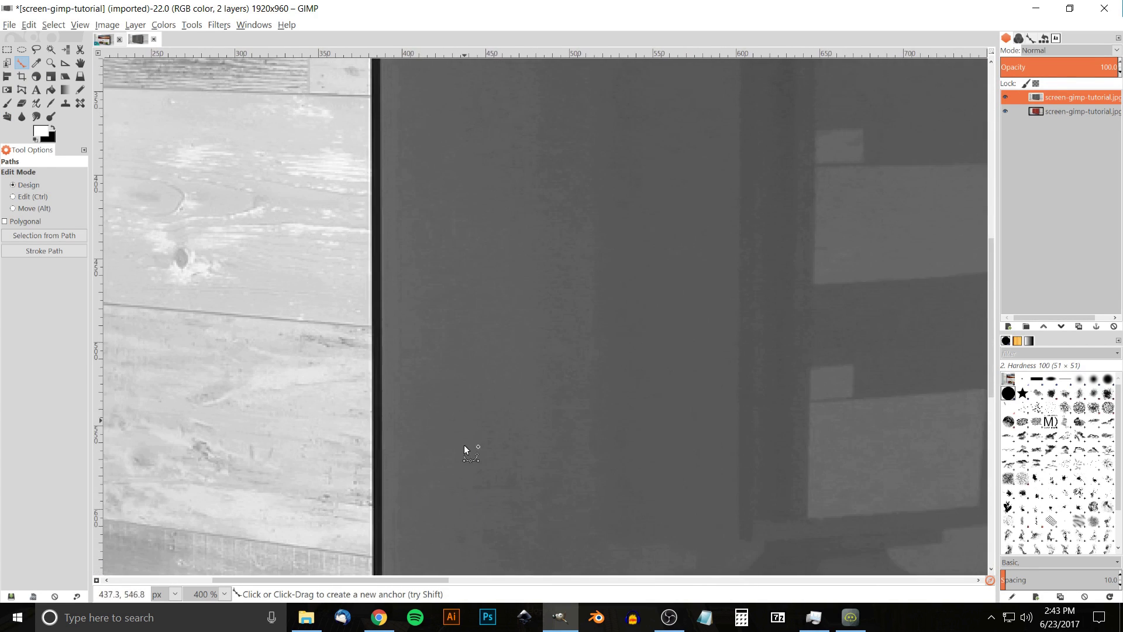
pyautogui.scroll(-5, 498, 308)
pyautogui.click(402, 323)
pyautogui.scroll(1, 466, 238)
pyautogui.scroll(10, 448, 240)
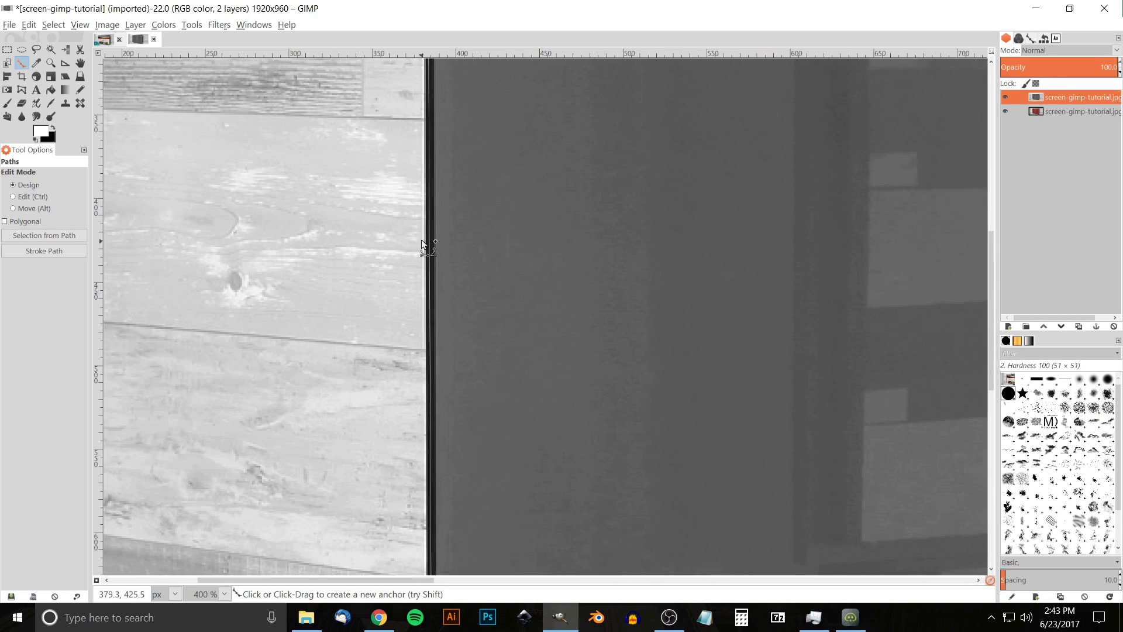
pyautogui.scroll(10, 538, 351)
pyautogui.moveTo(623, 365); pyautogui.dragTo(619, 180)
pyautogui.scroll(-15, 630, 273)
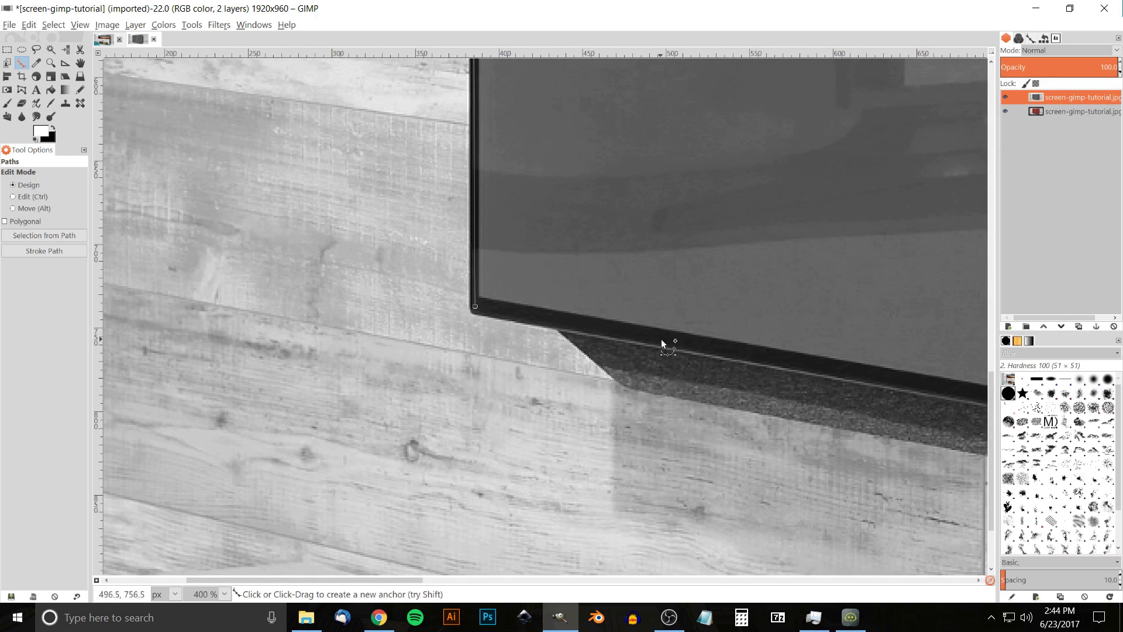
# - Continue the path with anchors along the TV's bottom bezel to the lower-right corner
pyautogui.hscroll(13, 674, 339)
pyautogui.click(455, 338)
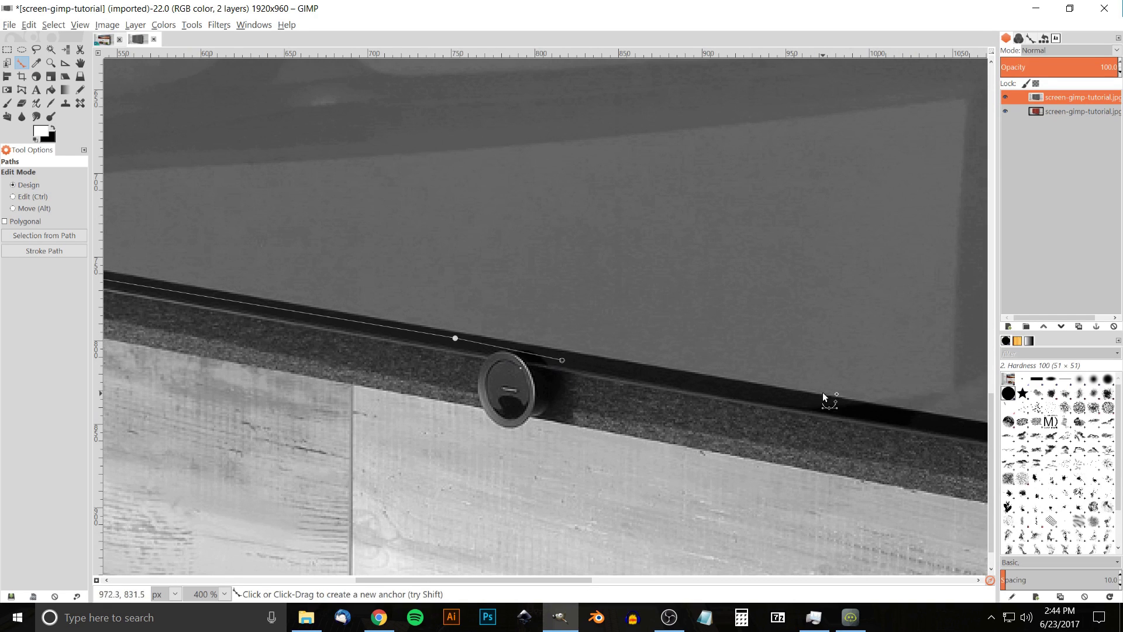
pyautogui.click(801, 403)
pyautogui.press('space')
pyautogui.click(735, 419)
# - Trace the path up the TV's right bezel to the upper-right corner
pyautogui.click(740, 123)
pyautogui.press('space')
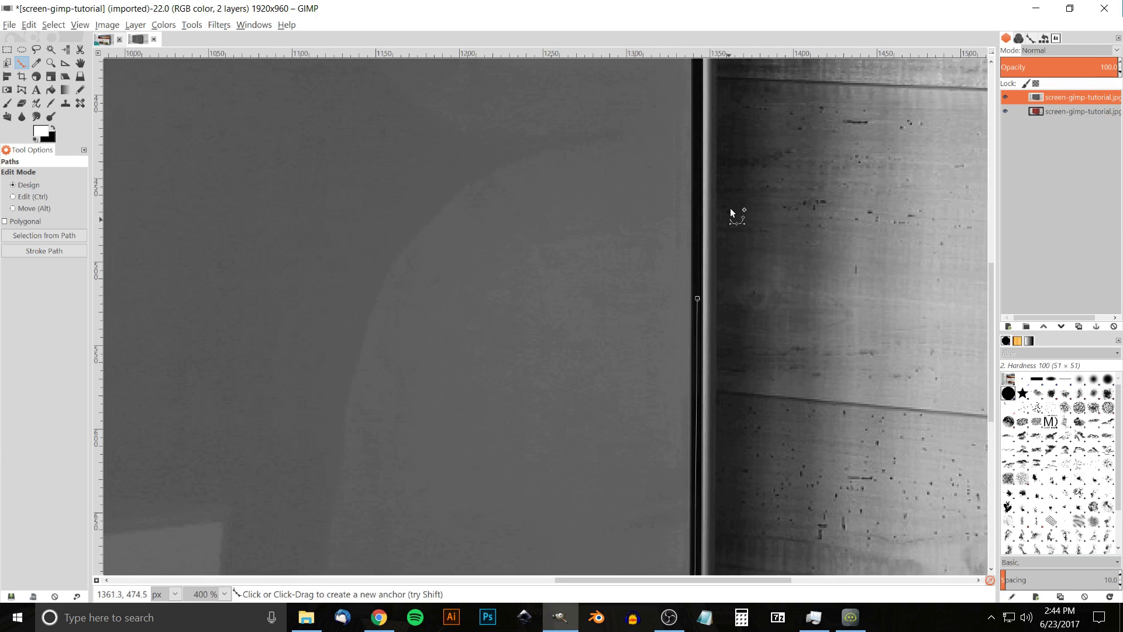
pyautogui.scroll(5, 728, 228)
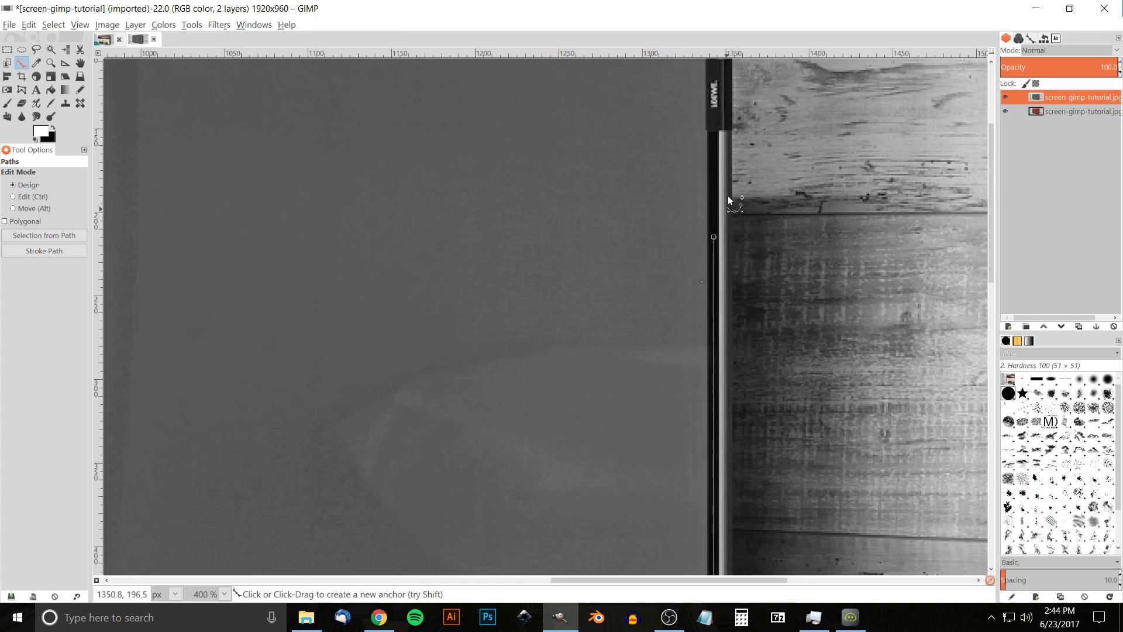
pyautogui.scroll(6, 729, 351)
pyautogui.click(738, 437)
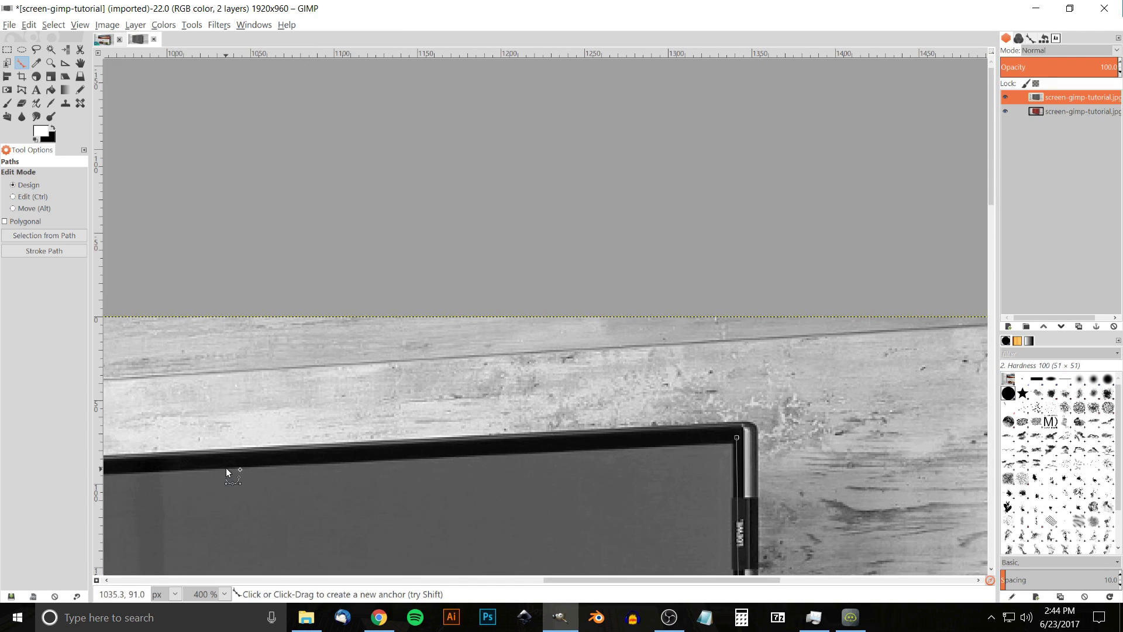
# - Trace the path along the TV's top bezel and close it at the starting anchor in the upper-left corner
pyautogui.click(244, 463)
pyautogui.hscroll(-9, 471, 477)
pyautogui.scroll(-2, 605, 332)
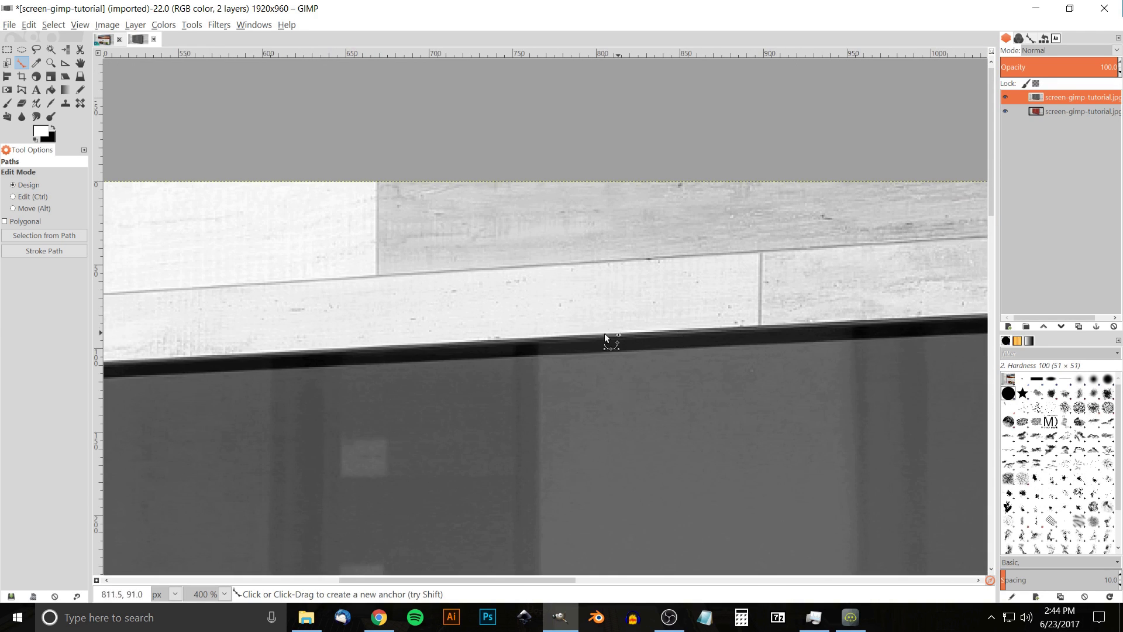
pyautogui.hscroll(-15, 258, 393)
pyautogui.scroll(-1, 257, 393)
pyautogui.click(630, 338)
pyautogui.click(670, 337)
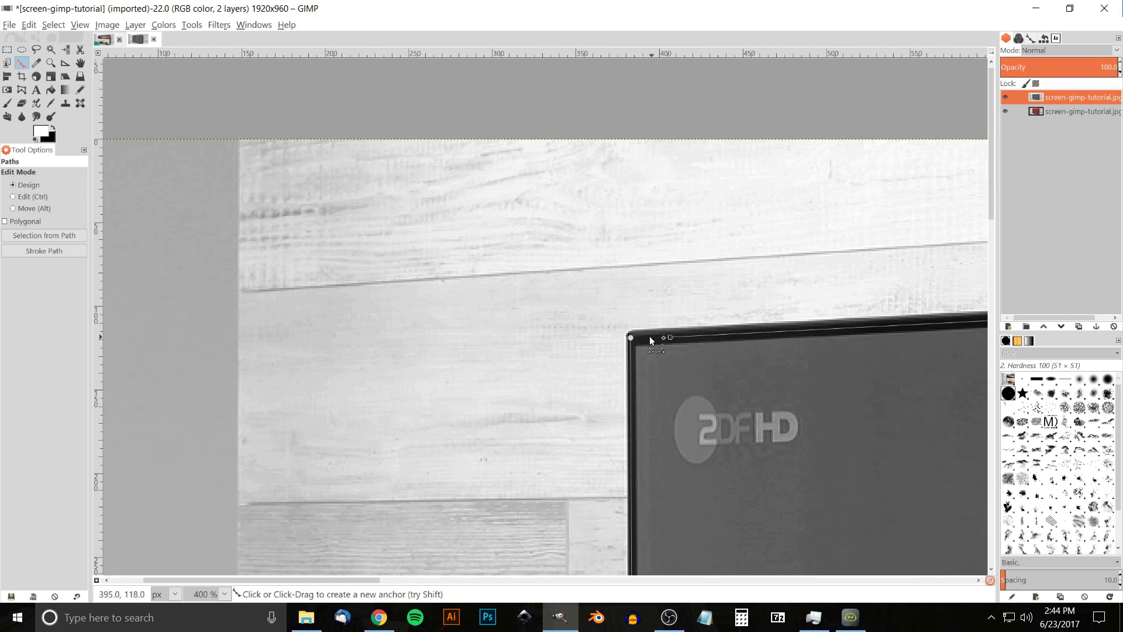
pyautogui.press('ctrl')
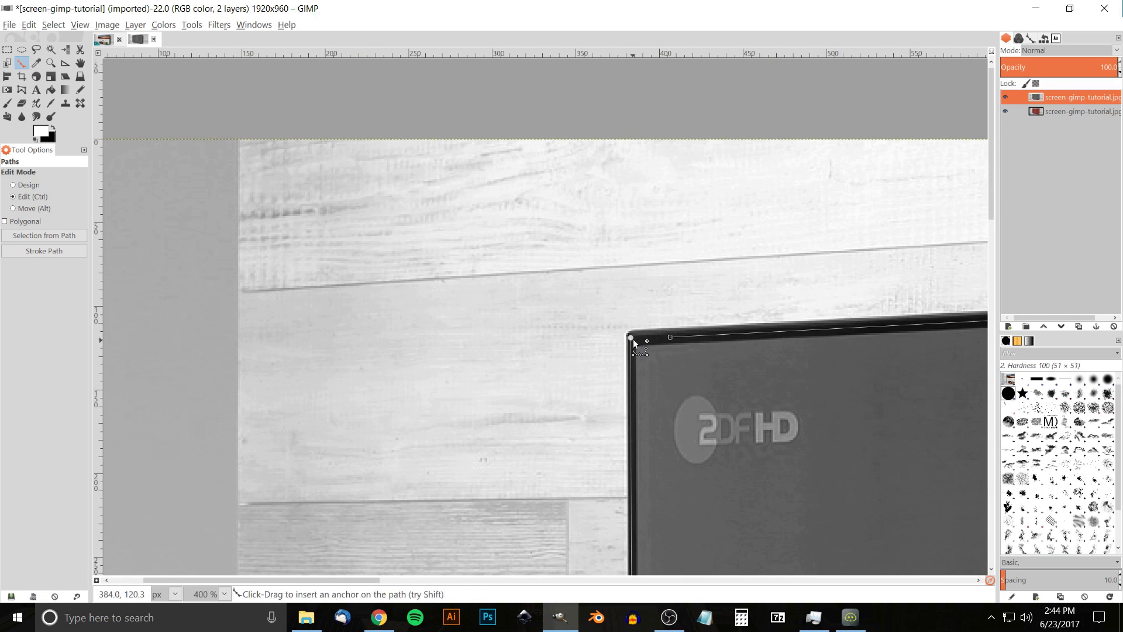
pyautogui.keyDown('ctrl'); pyautogui.click(631, 338); pyautogui.keyUp('ctrl')
pyautogui.moveTo(727, 450); pyautogui.dragTo(321, 294)
pyautogui.moveTo(595, 325); pyautogui.dragTo(512, 403)
pyautogui.scroll(-4, 433, 384)
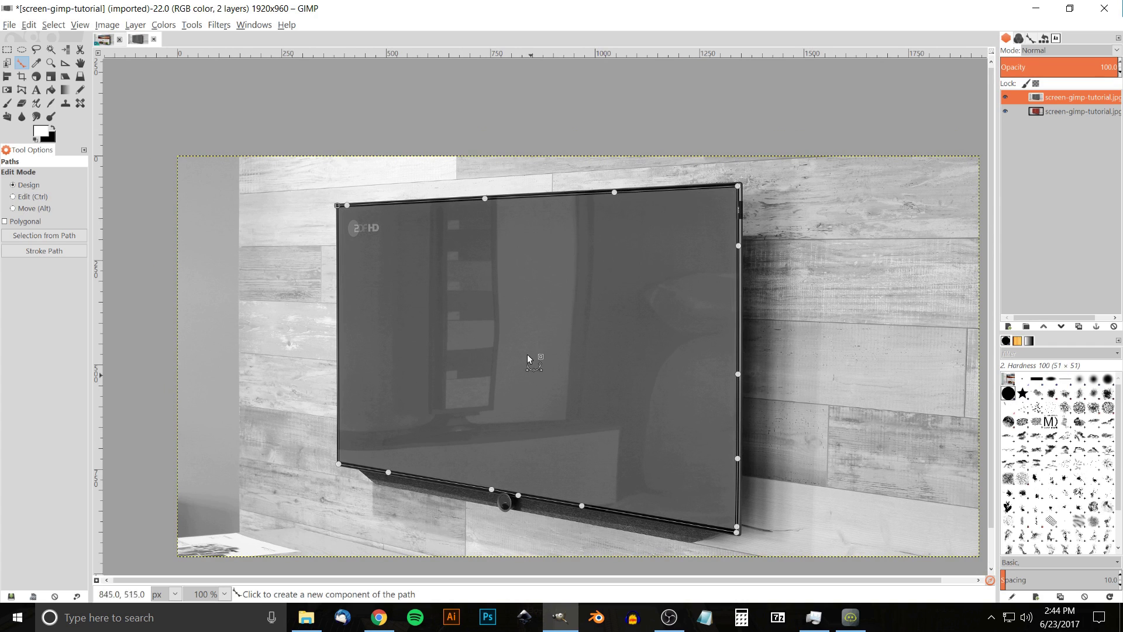
# - Turn the path into a selection and clear everything outside the TV screen from the desaturated layer
pyautogui.hotkey('shift', 'v')
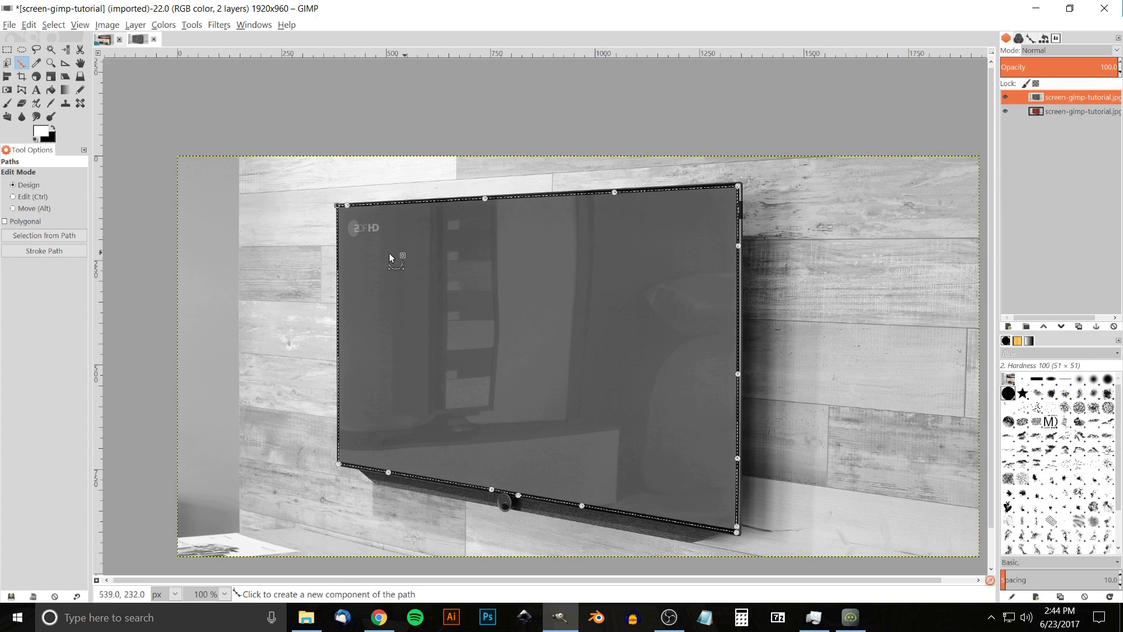
pyautogui.click(53, 25)
pyautogui.click(66, 69)
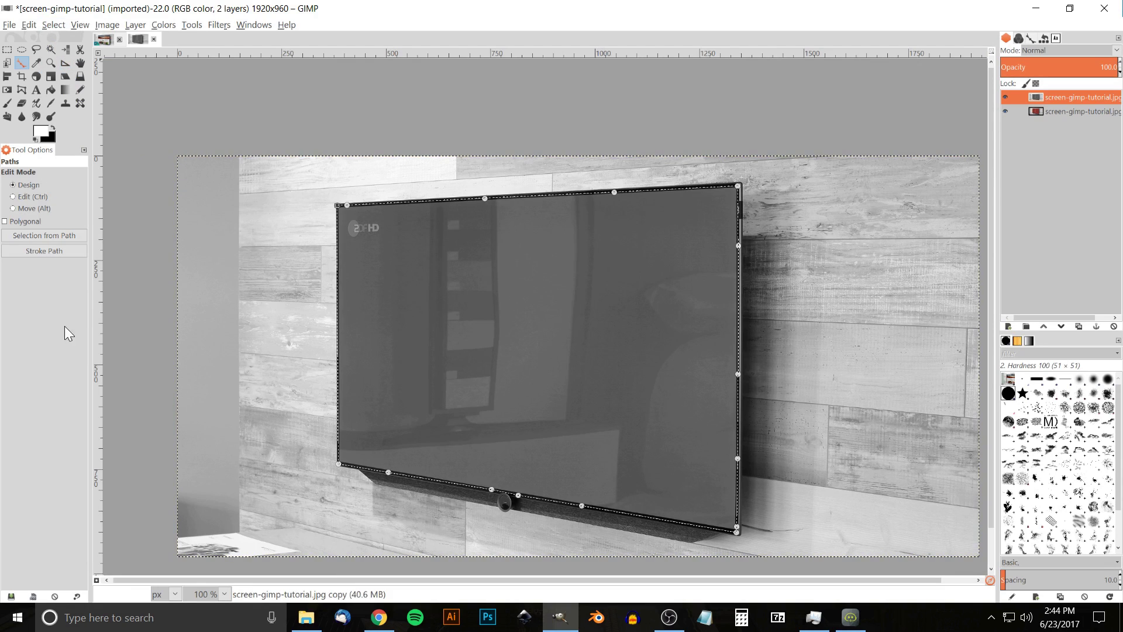
pyautogui.press('Delete')
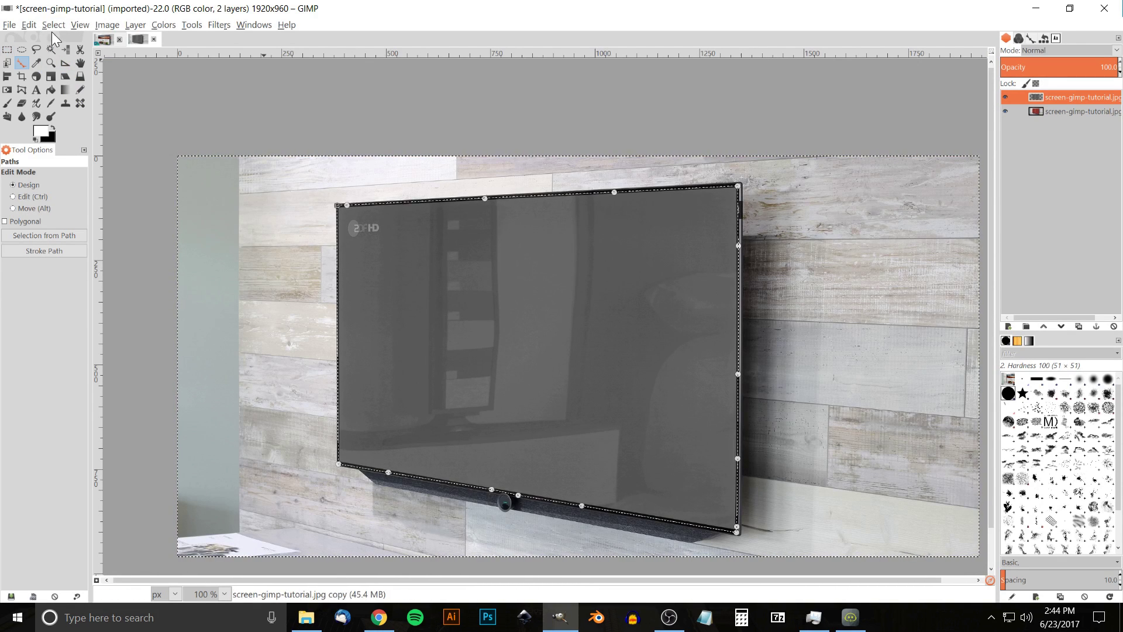
# - Remove the selection and switch from the Paths tool to the Move tool
pyautogui.click(10, 24)
pyautogui.moveTo(29, 25)
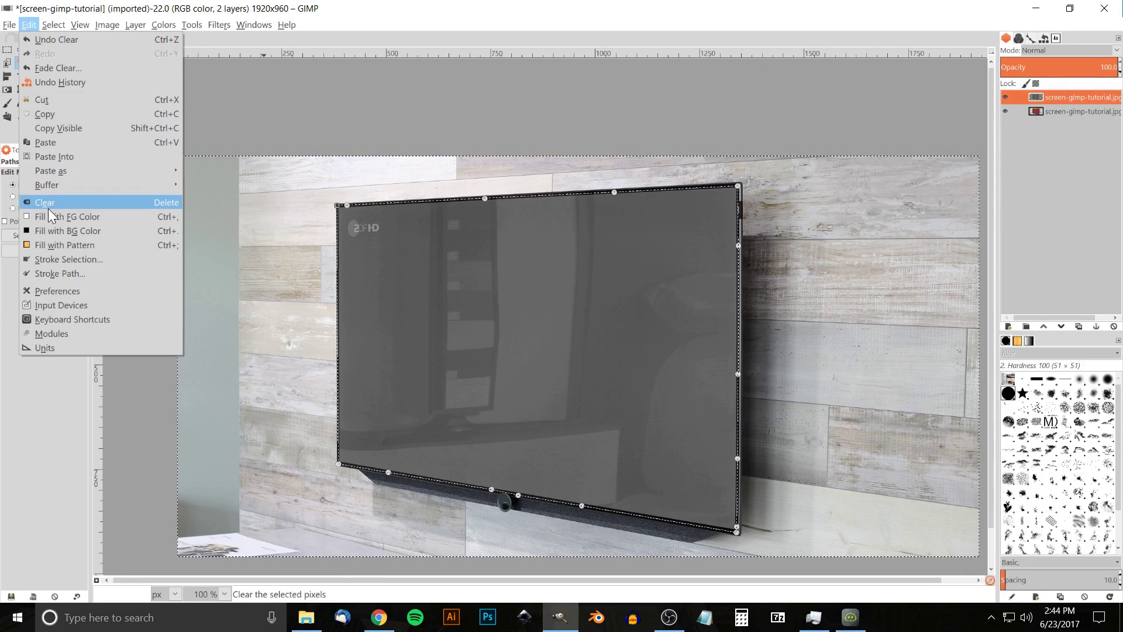
pyautogui.click(33, 24)
pyautogui.click(58, 25)
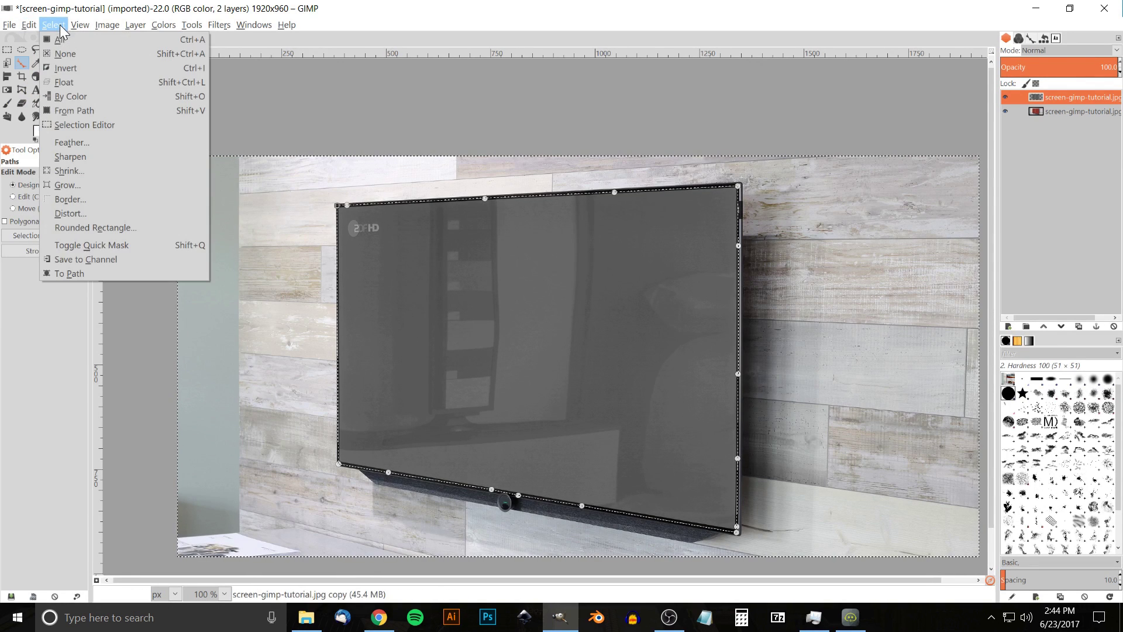
pyautogui.click(66, 58)
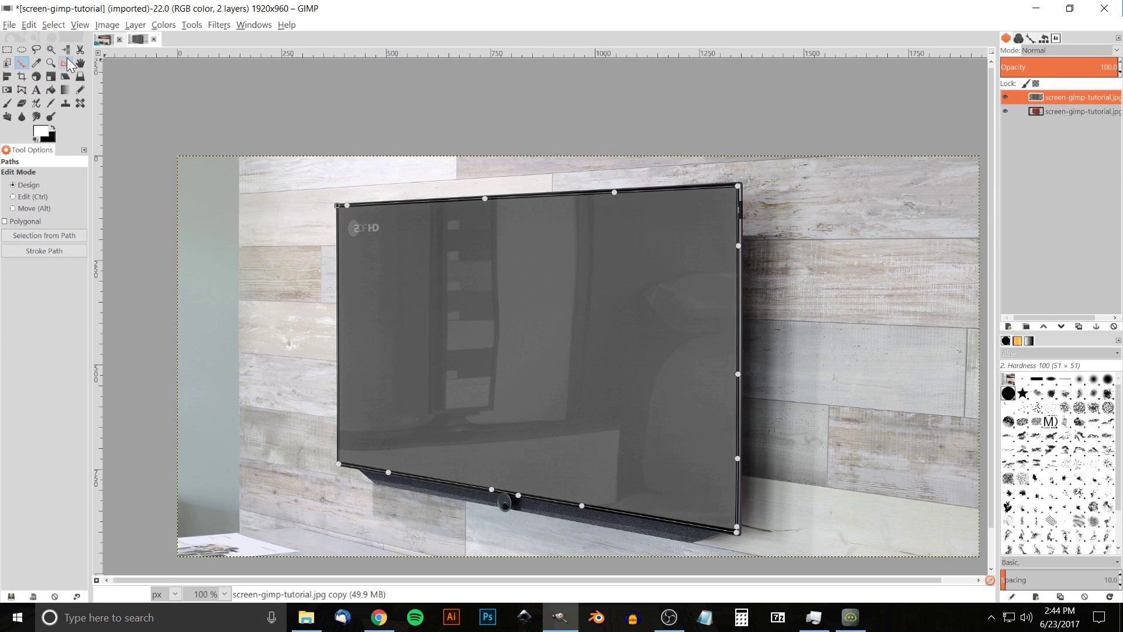
pyautogui.moveTo(591, 351); pyautogui.dragTo(576, 357)
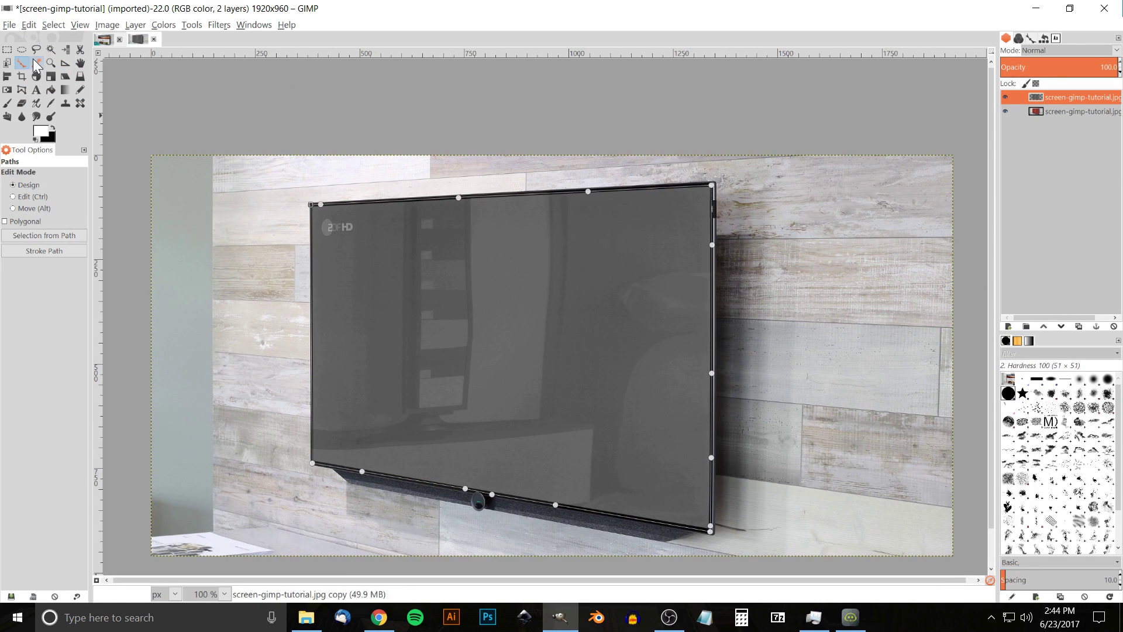
pyautogui.click(81, 63)
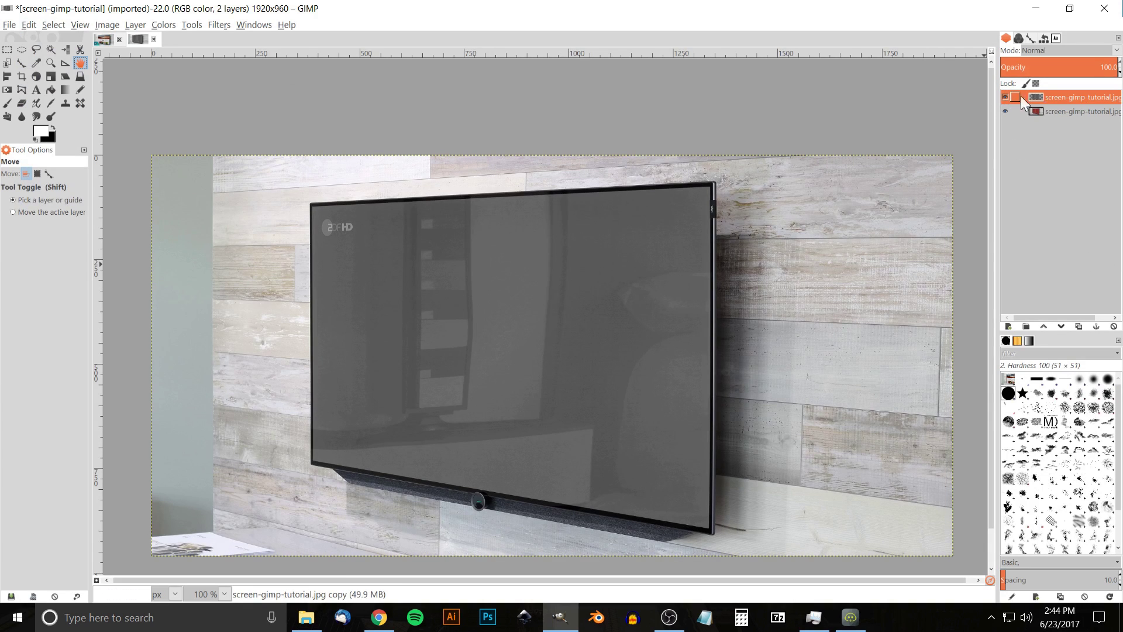
# - Hide the desaturated layer and make the original photo layer active
pyautogui.click(1006, 97)
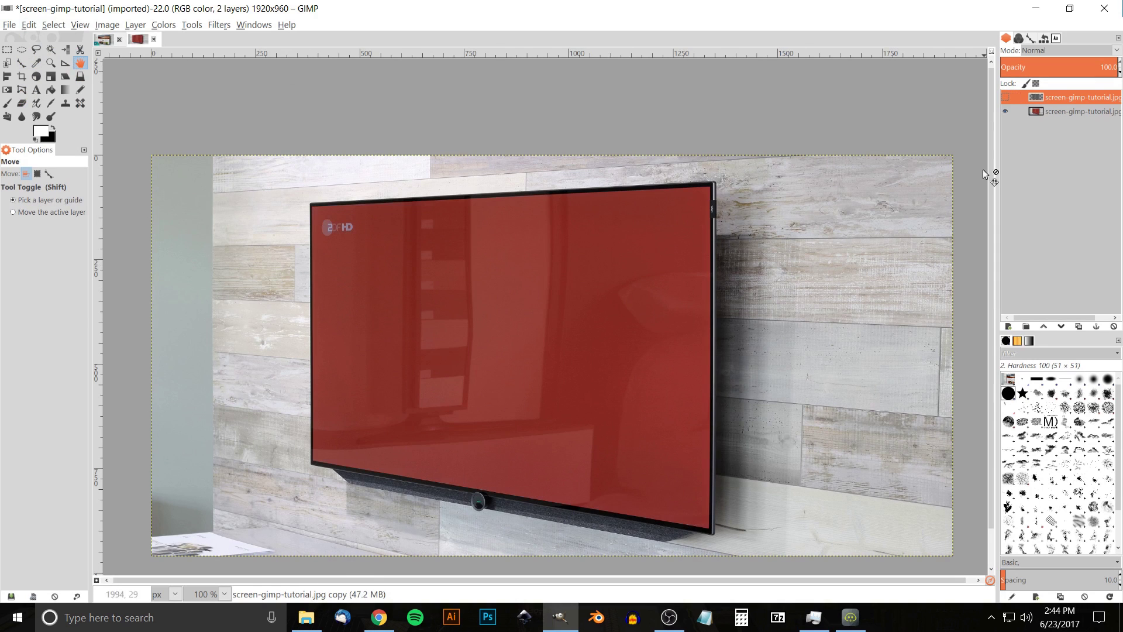
pyautogui.click(1062, 111)
pyautogui.scroll(-1, 511, 343)
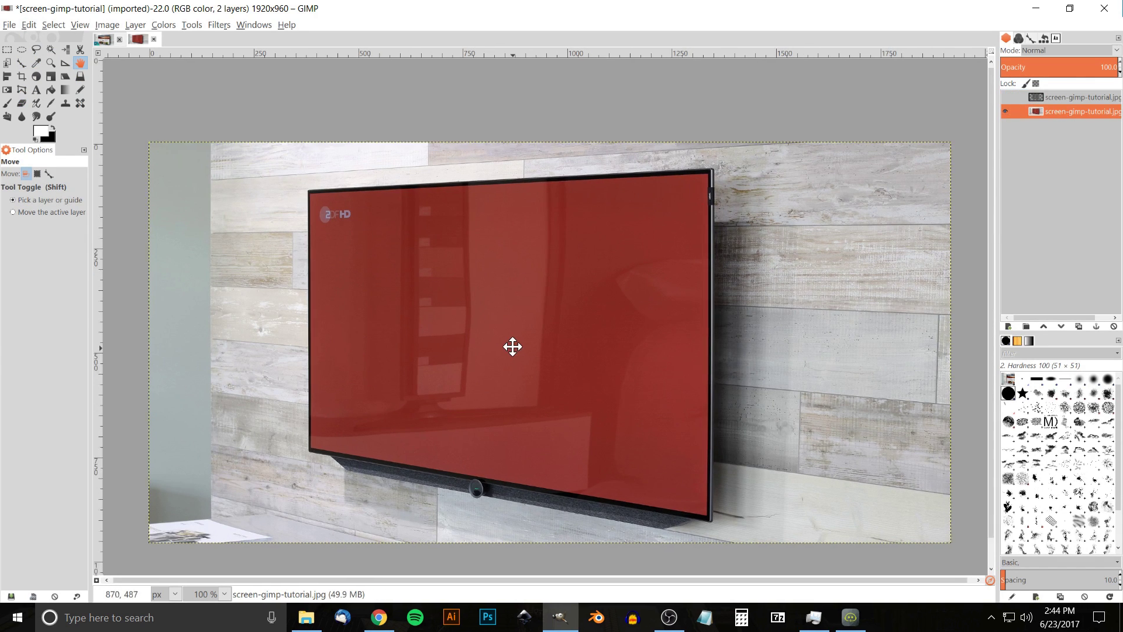
pyautogui.moveTo(512, 338)
pyautogui.mouseDown()
pyautogui.moveTo(502, 338)
pyautogui.moveTo(528, 337)
pyautogui.moveTo(498, 339)
pyautogui.mouseUp()
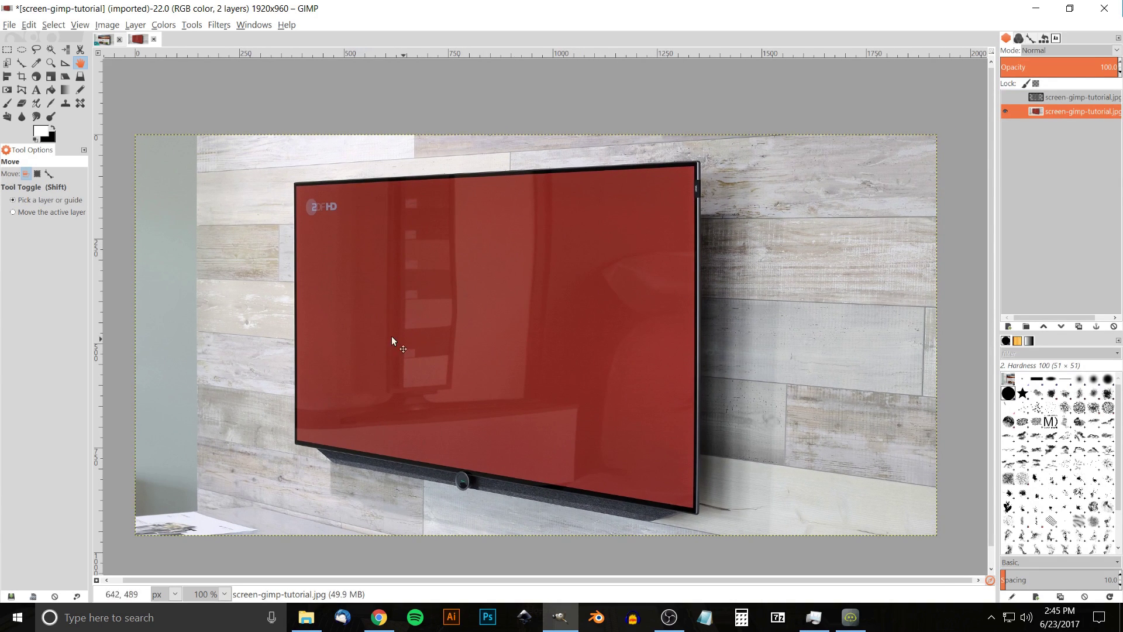
# - Select the red TV screen area with Fuzzy Select, delete it from the original photo layer, and remove the selection
pyautogui.click(49, 50)
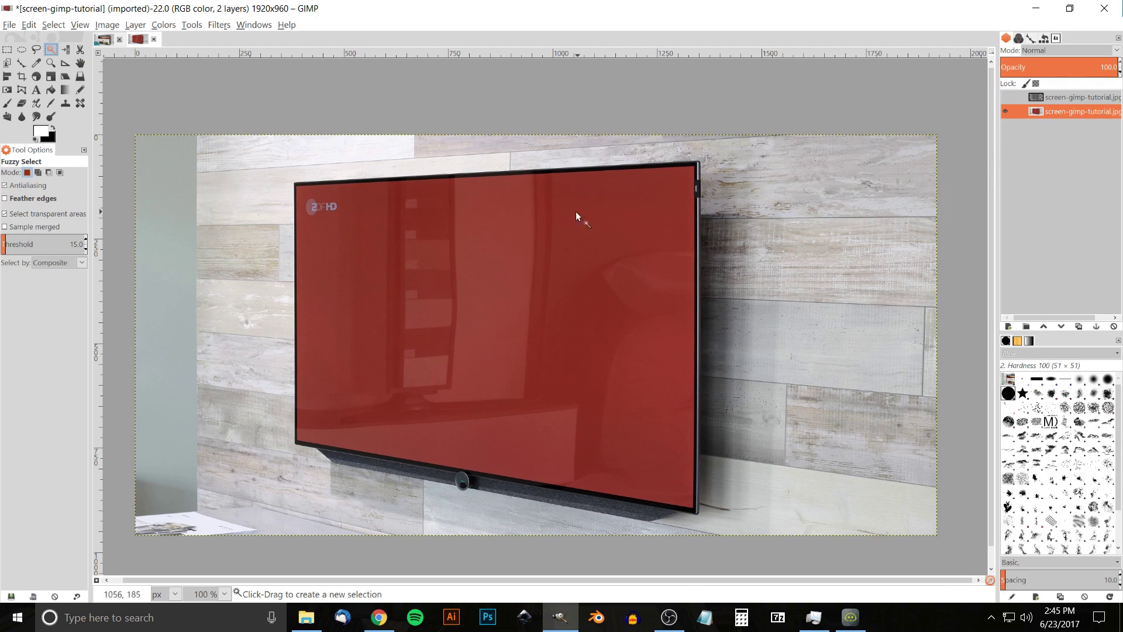
pyautogui.moveTo(580, 212); pyautogui.dragTo(581, 226)
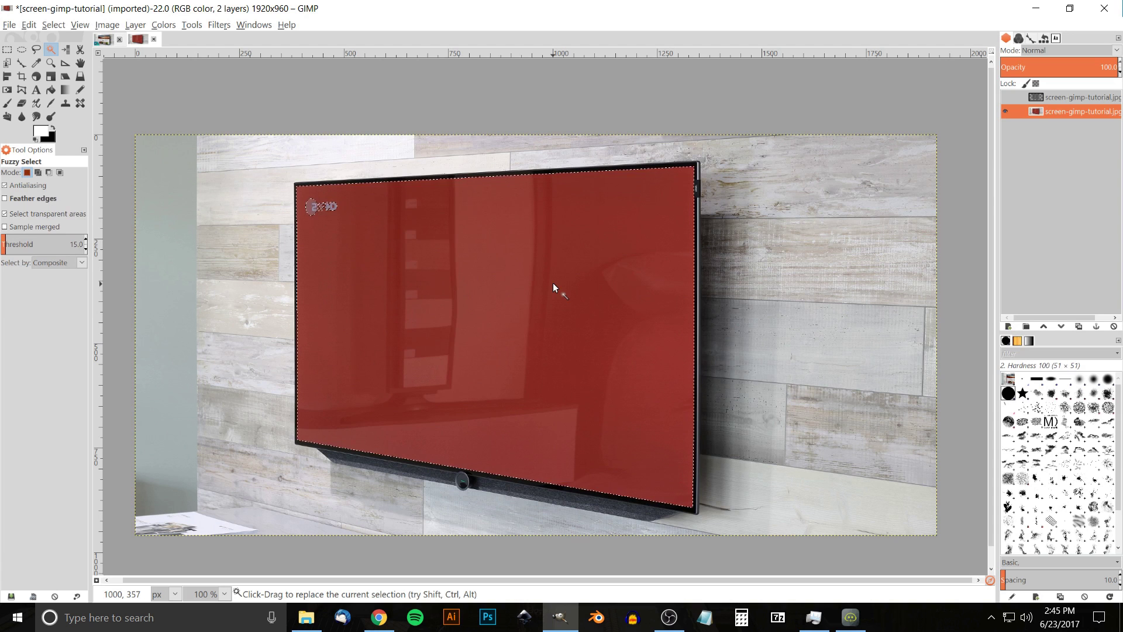
pyautogui.press('Delete')
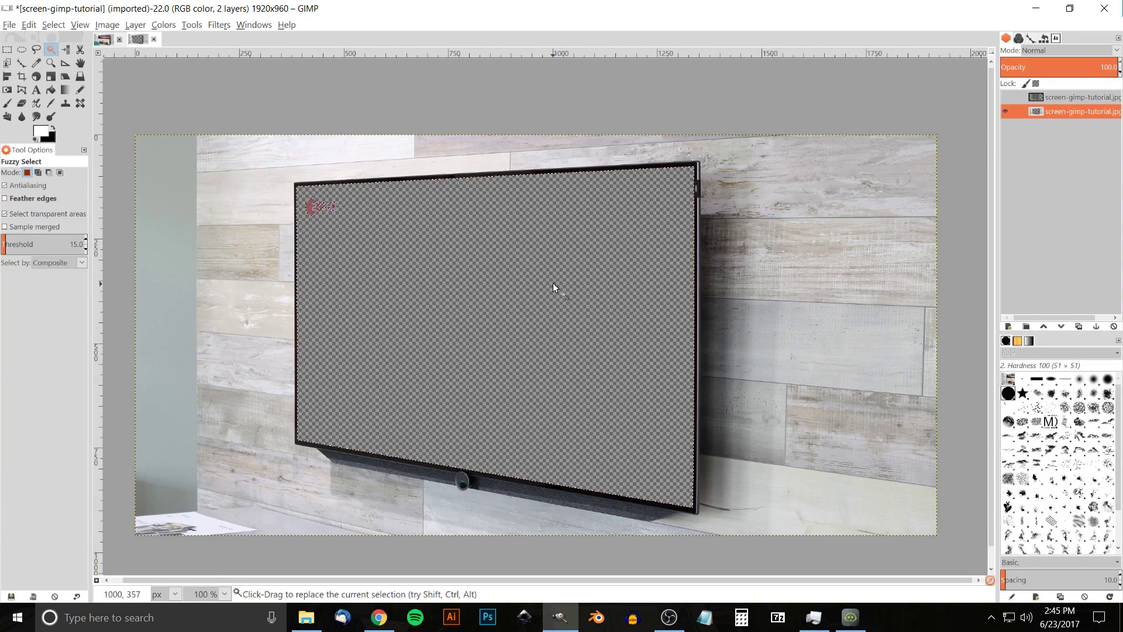
pyautogui.click(29, 25)
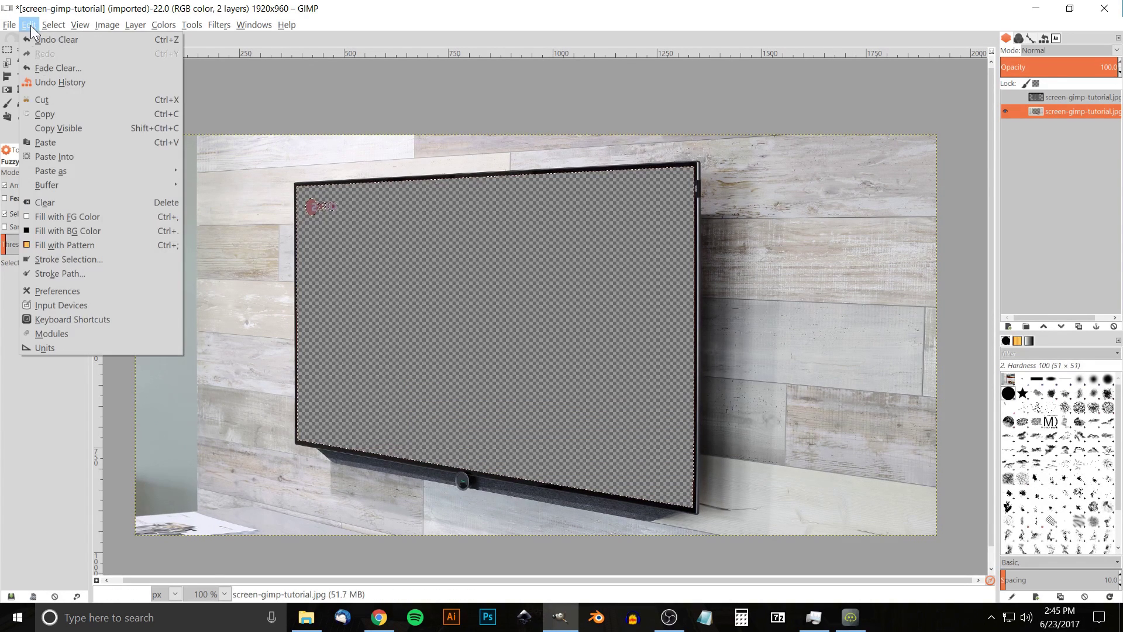
pyautogui.click(29, 26)
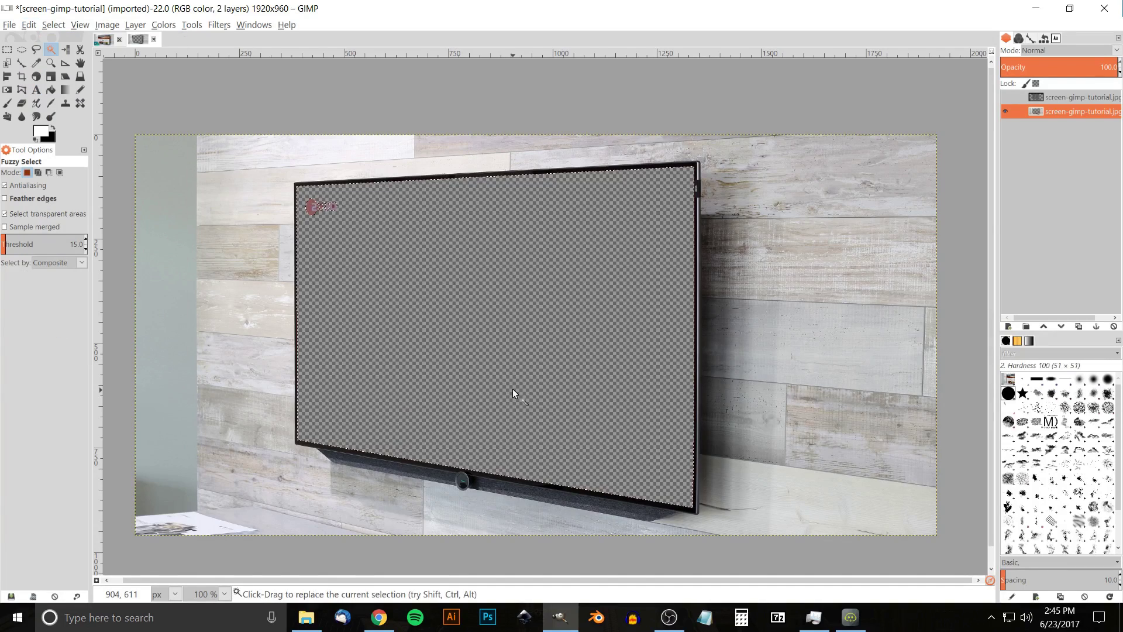
pyautogui.click(55, 21)
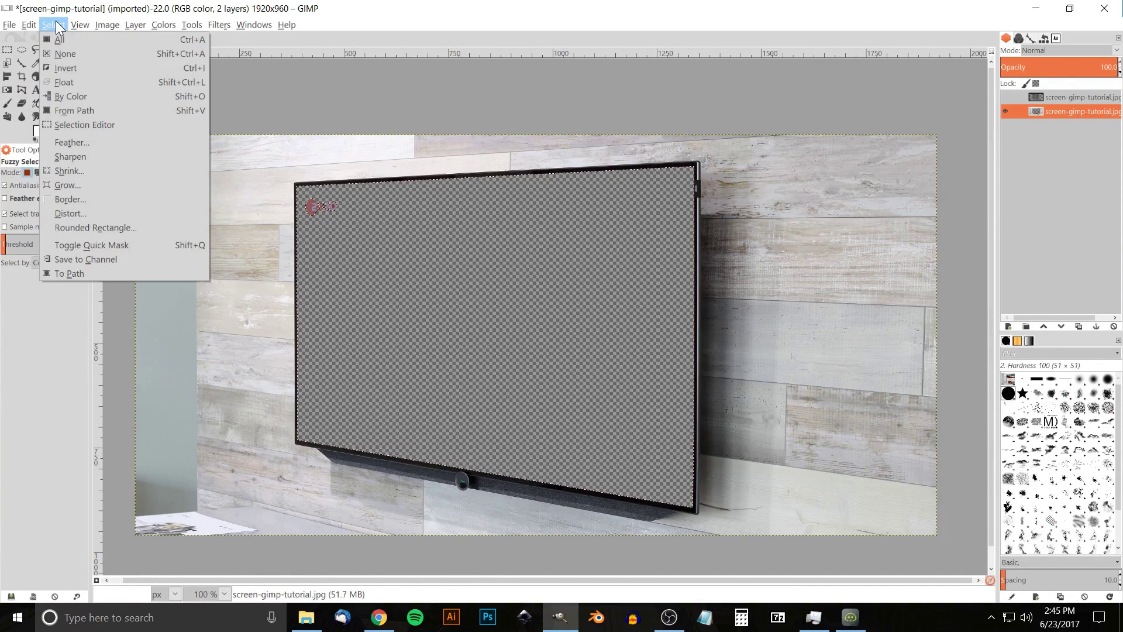
pyautogui.click(71, 55)
# - Erase the leftover red channel logo in the upper-left corner of the cleared TV screen
pyautogui.scroll(4, 321, 197)
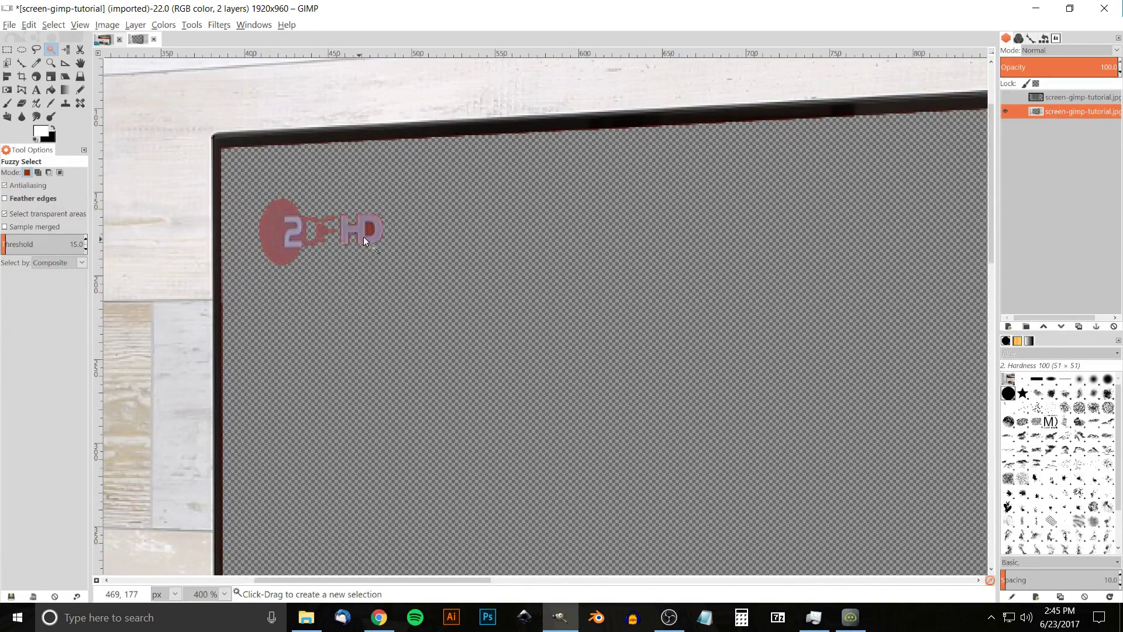
pyautogui.moveTo(383, 258); pyautogui.dragTo(451, 264)
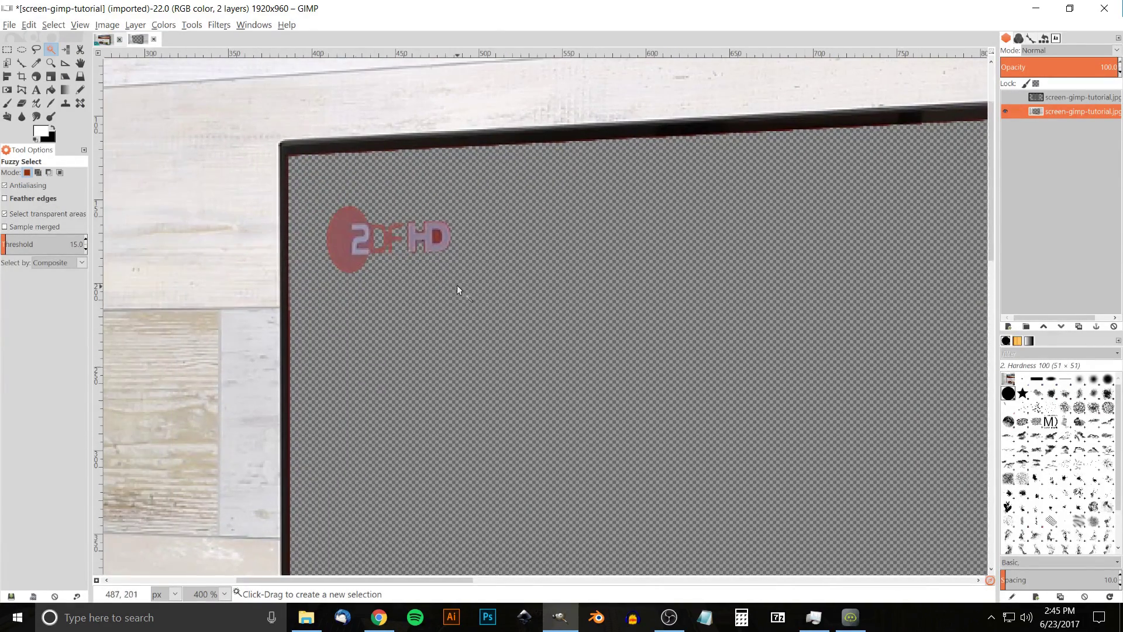
pyautogui.hscroll(2, 421, 281)
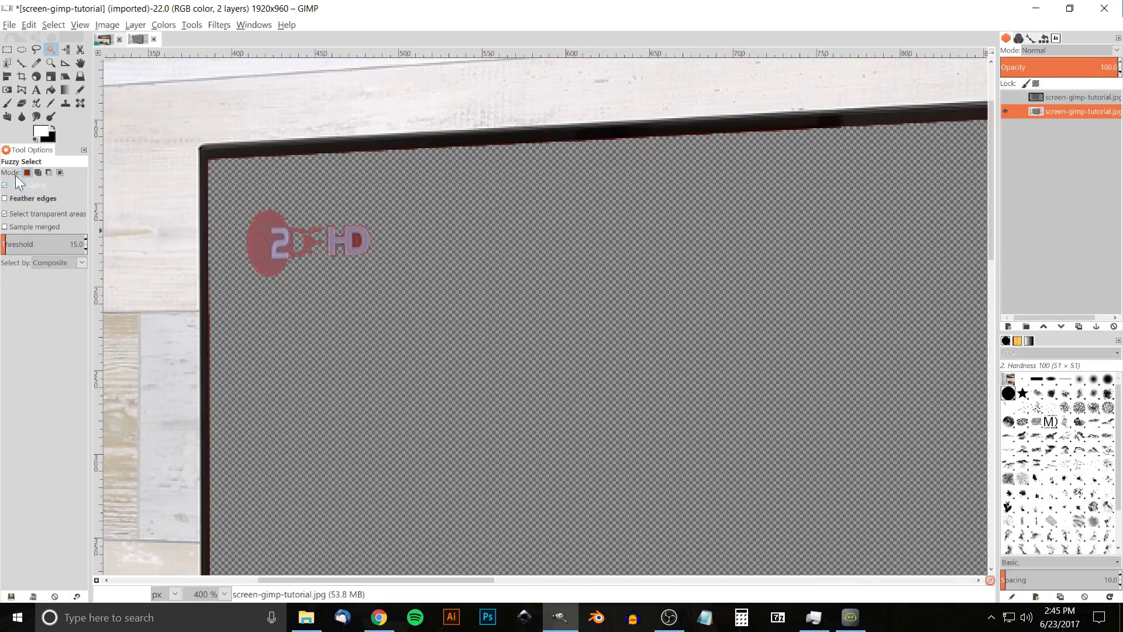
pyautogui.click(26, 104)
pyautogui.moveTo(398, 314)
pyautogui.mouseDown()
pyautogui.moveTo(357, 303)
pyautogui.moveTo(333, 272)
pyautogui.mouseUp()
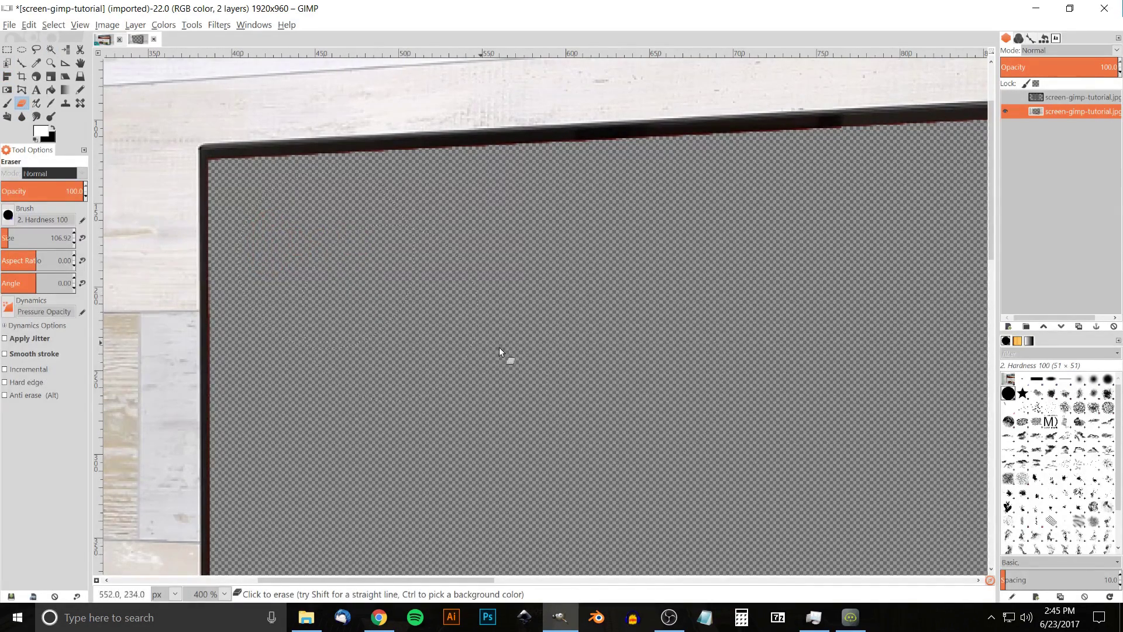
# - Neutralize the red fringe along the TV bezel by setting the red saturation to -100 with Hue-Saturation
pyautogui.moveTo(635, 374); pyautogui.dragTo(454, 448)
pyautogui.moveTo(695, 288); pyautogui.dragTo(265, 382)
pyautogui.moveTo(752, 344); pyautogui.dragTo(695, 356)
pyautogui.scroll(1, 633, 332)
pyautogui.scroll(1, 638, 326)
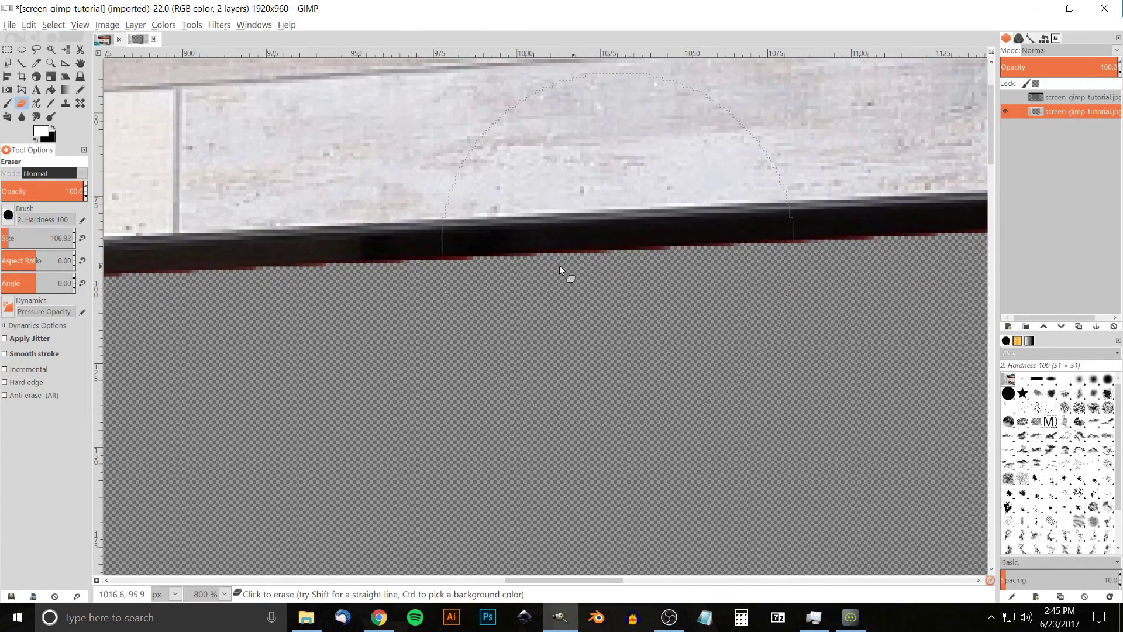
pyautogui.scroll(2, 483, 374)
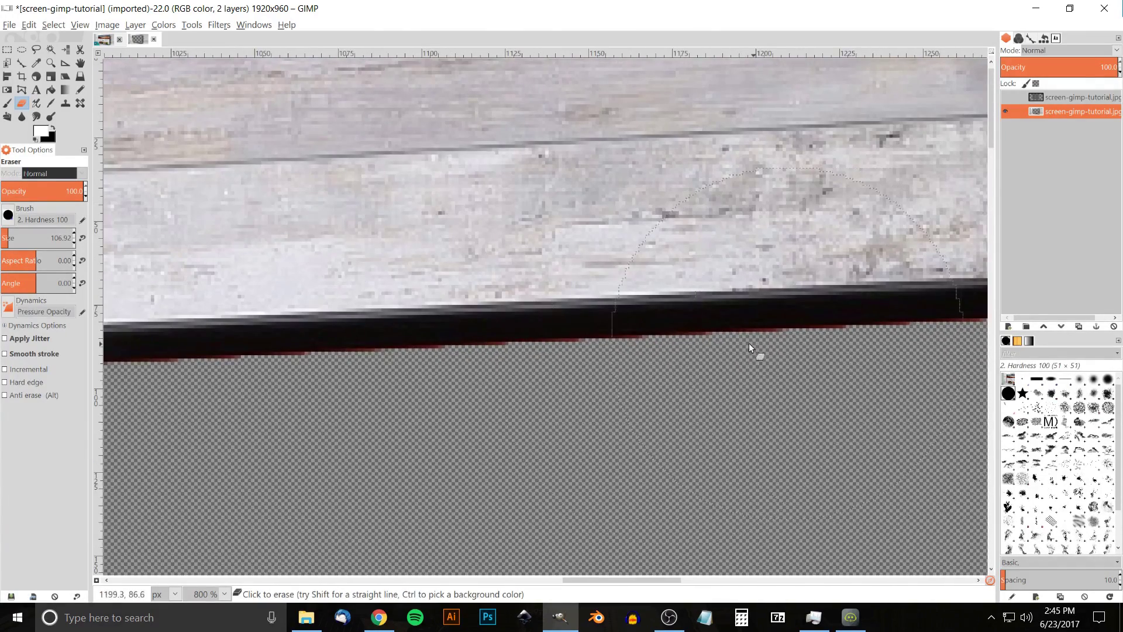
pyautogui.moveTo(153, 368); pyautogui.dragTo(512, 287)
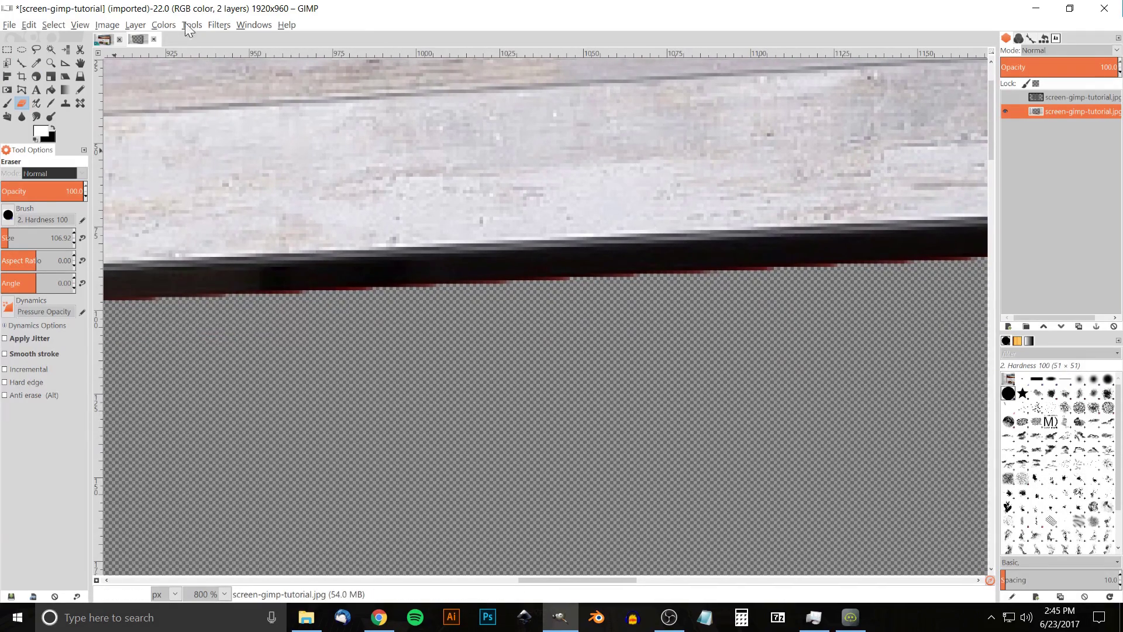
pyautogui.click(167, 26)
pyautogui.click(167, 53)
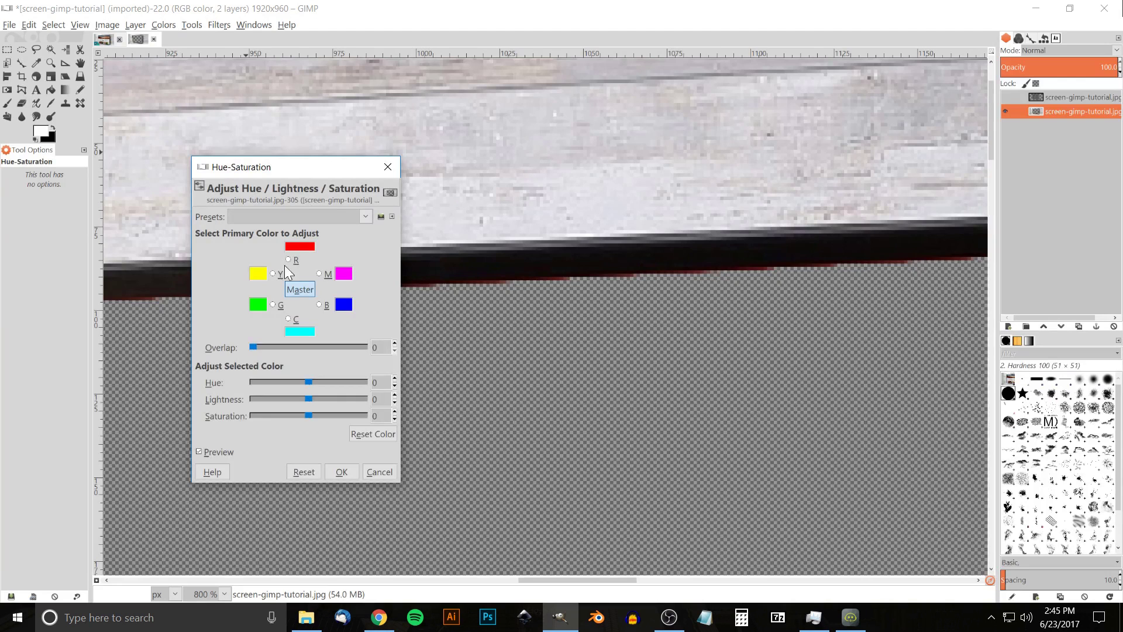
pyautogui.click(288, 258)
pyautogui.click(309, 414)
pyautogui.moveTo(309, 414); pyautogui.dragTo(195, 416)
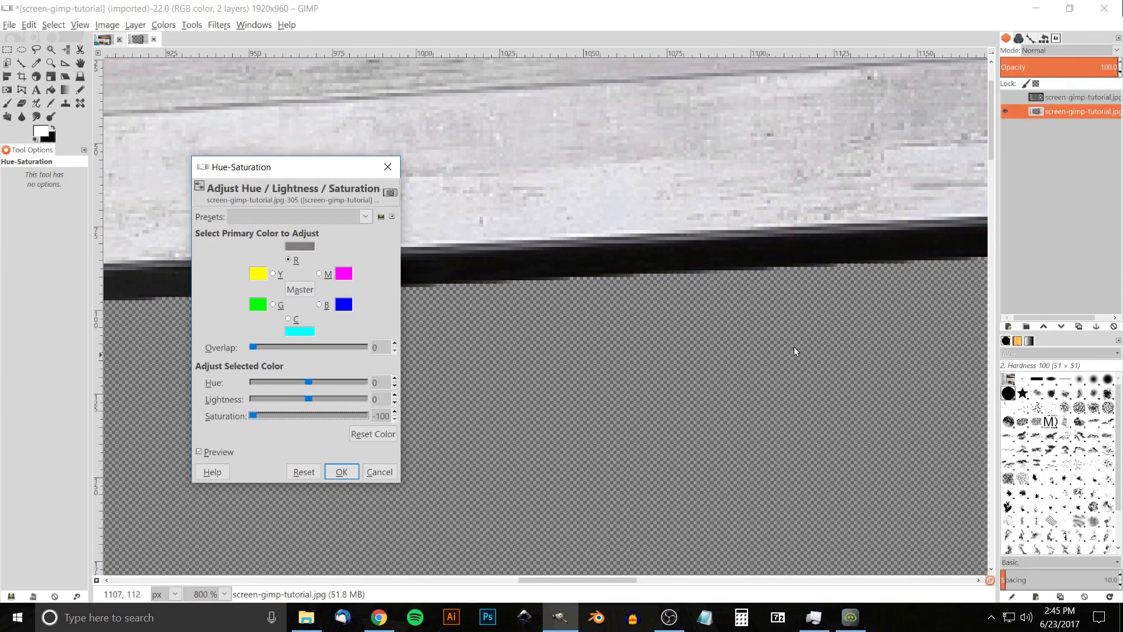
pyautogui.click(341, 471)
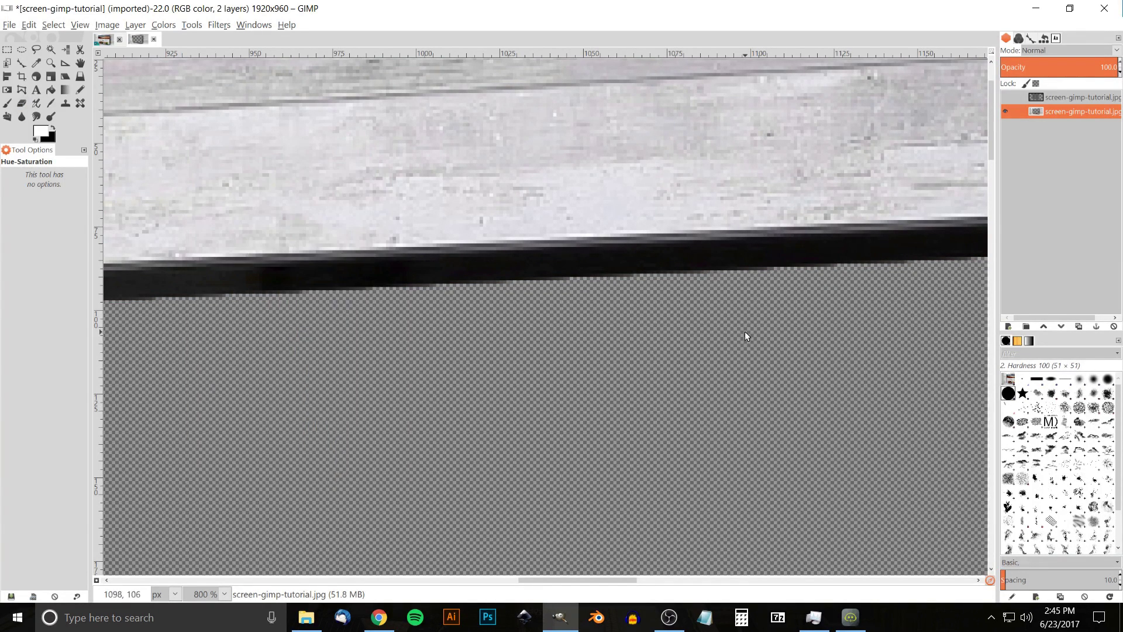
pyautogui.press('1')
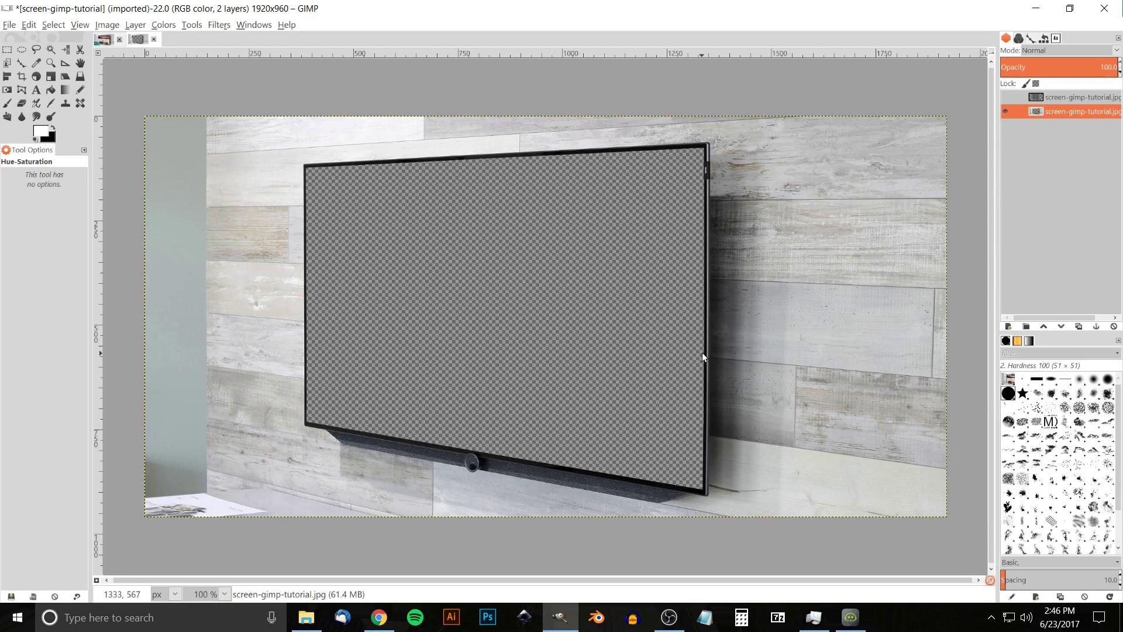
# - Switch to Chrome on the Pixabay homepage, capture the screen, and return to GIMP to paste the capture as a new image
pyautogui.click(8, 26)
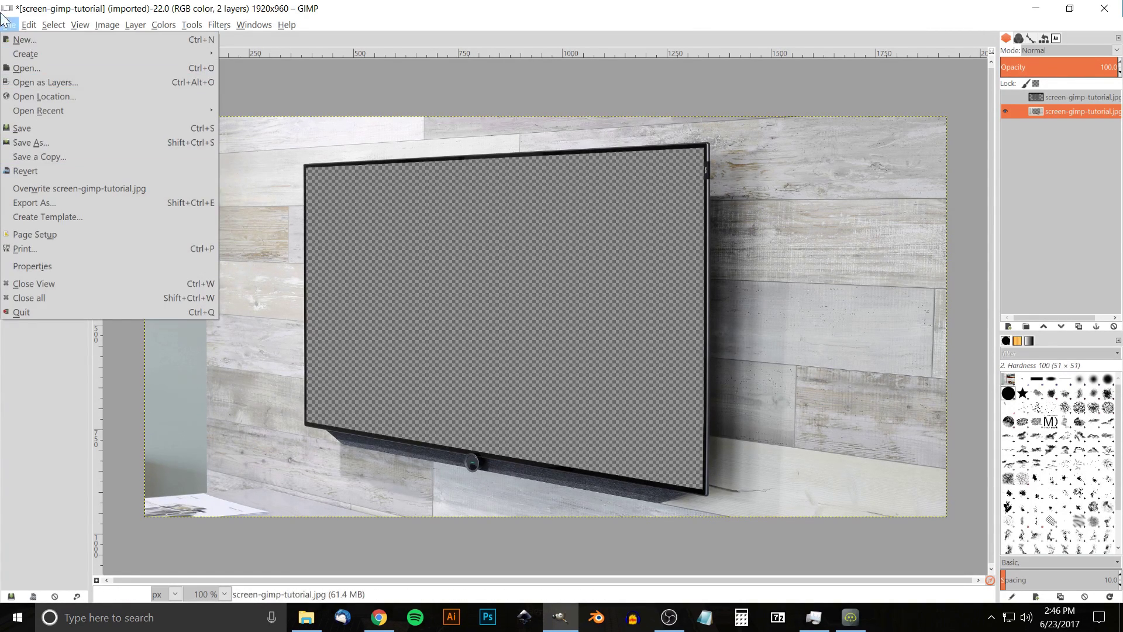
pyautogui.click(8, 26)
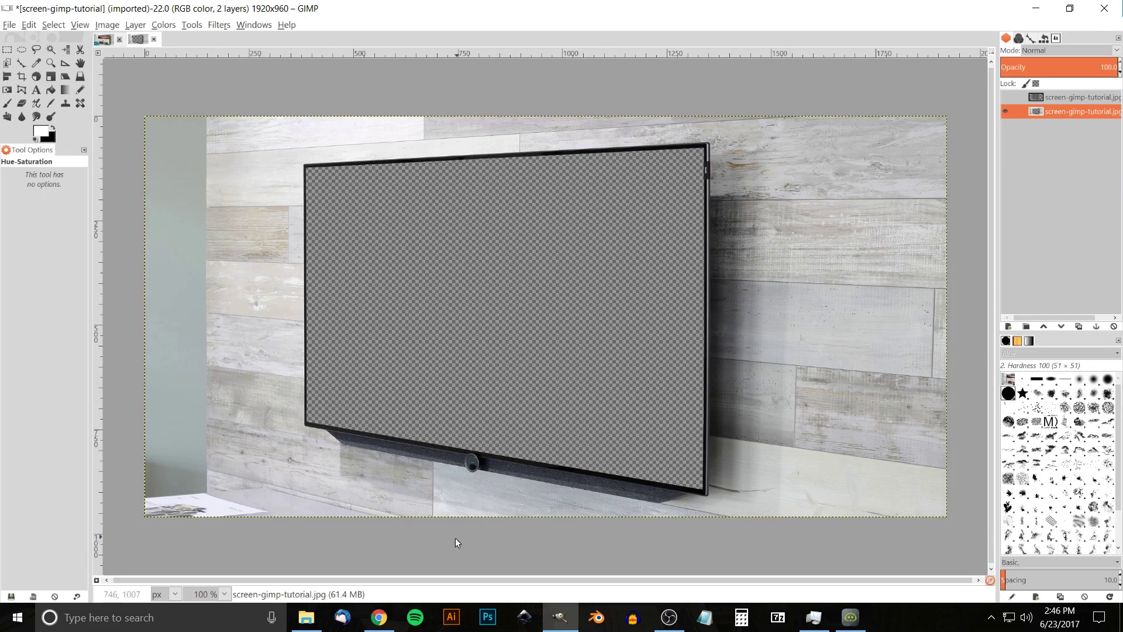
pyautogui.click(379, 617)
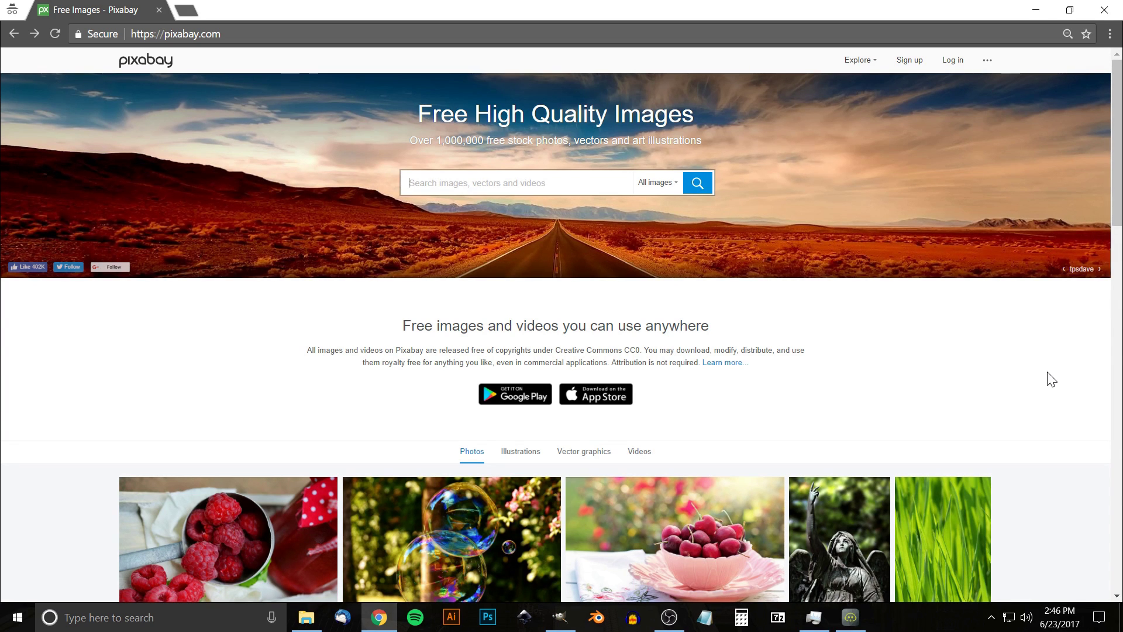
pyautogui.click(560, 619)
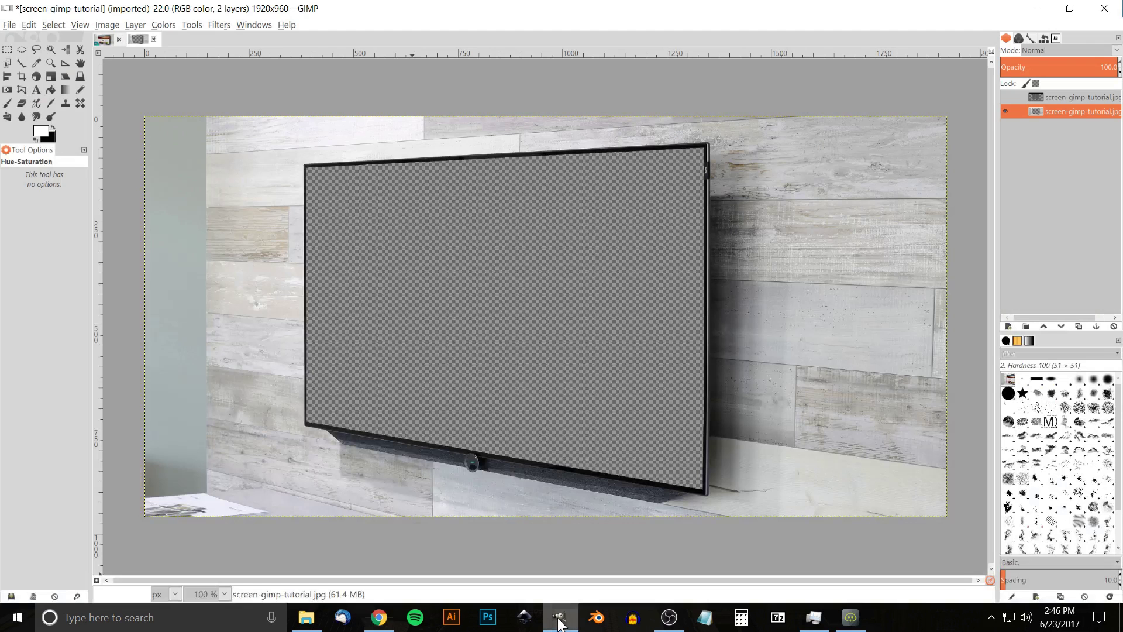
pyautogui.click(26, 26)
pyautogui.moveTo(101, 172)
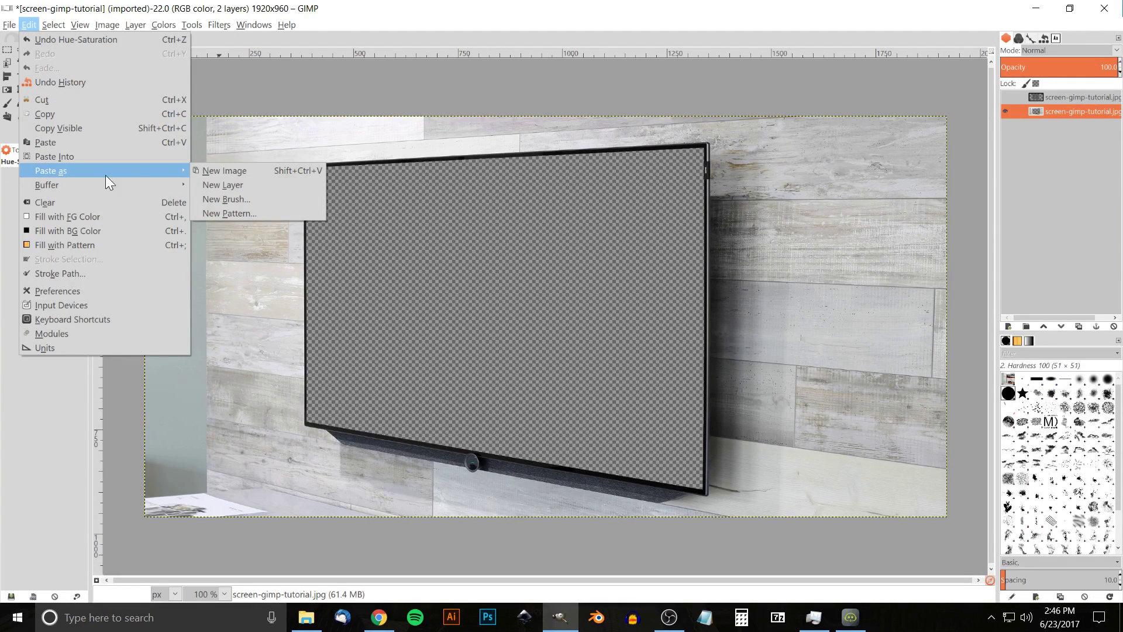
pyautogui.click(227, 171)
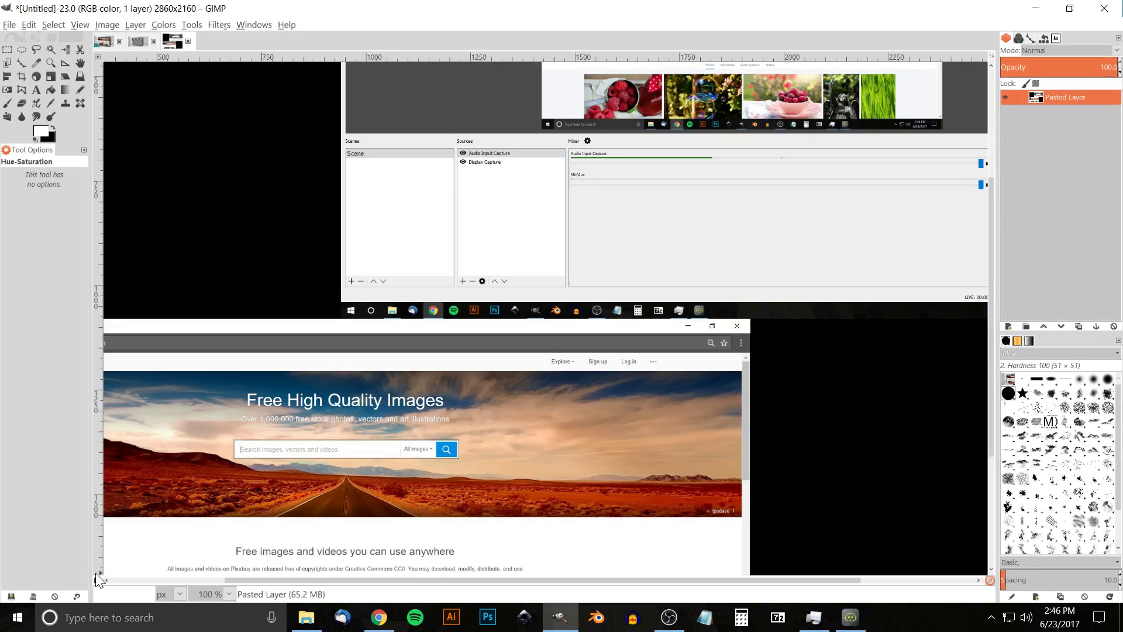
# - Look over the pasted multi-monitor screenshot to locate the Pixabay browser window
pyautogui.moveTo(613, 436); pyautogui.dragTo(954, 145)
pyautogui.moveTo(687, 173); pyautogui.dragTo(668, 376)
pyautogui.moveTo(546, 408); pyautogui.dragTo(413, 228)
pyautogui.moveTo(634, 115); pyautogui.dragTo(673, 133)
pyautogui.moveTo(501, 212); pyautogui.dragTo(457, 461)
pyautogui.moveTo(640, 172); pyautogui.dragTo(510, 378)
pyautogui.moveTo(673, 218); pyautogui.dragTo(582, 217)
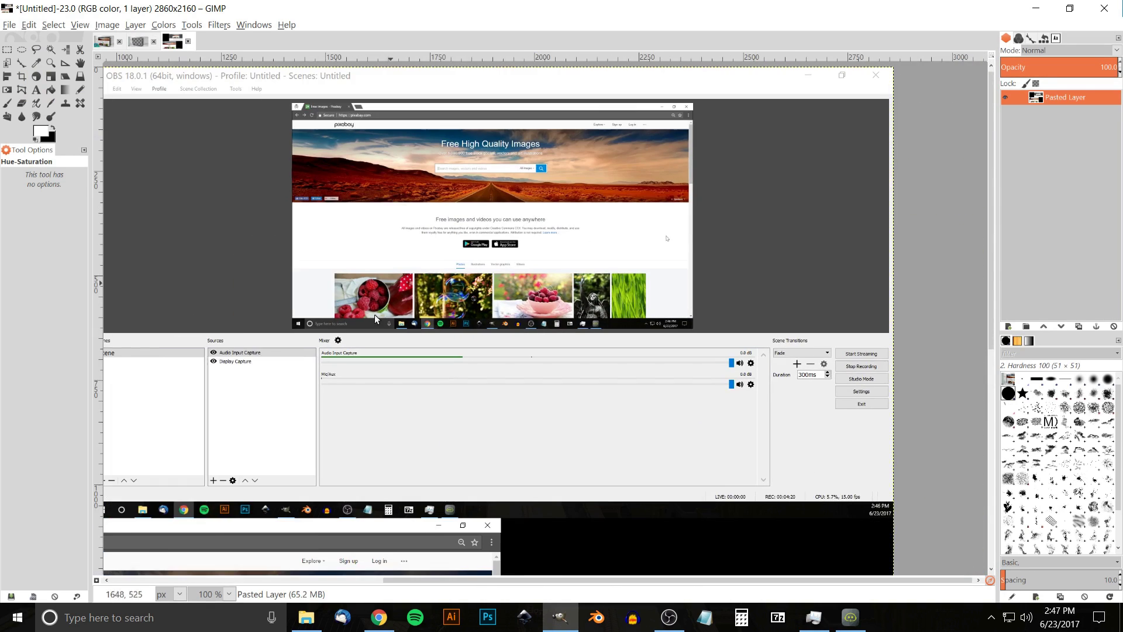
pyautogui.moveTo(374, 316); pyautogui.dragTo(550, 388)
pyautogui.moveTo(456, 478); pyautogui.dragTo(733, 105)
pyautogui.moveTo(384, 458); pyautogui.dragTo(413, 332)
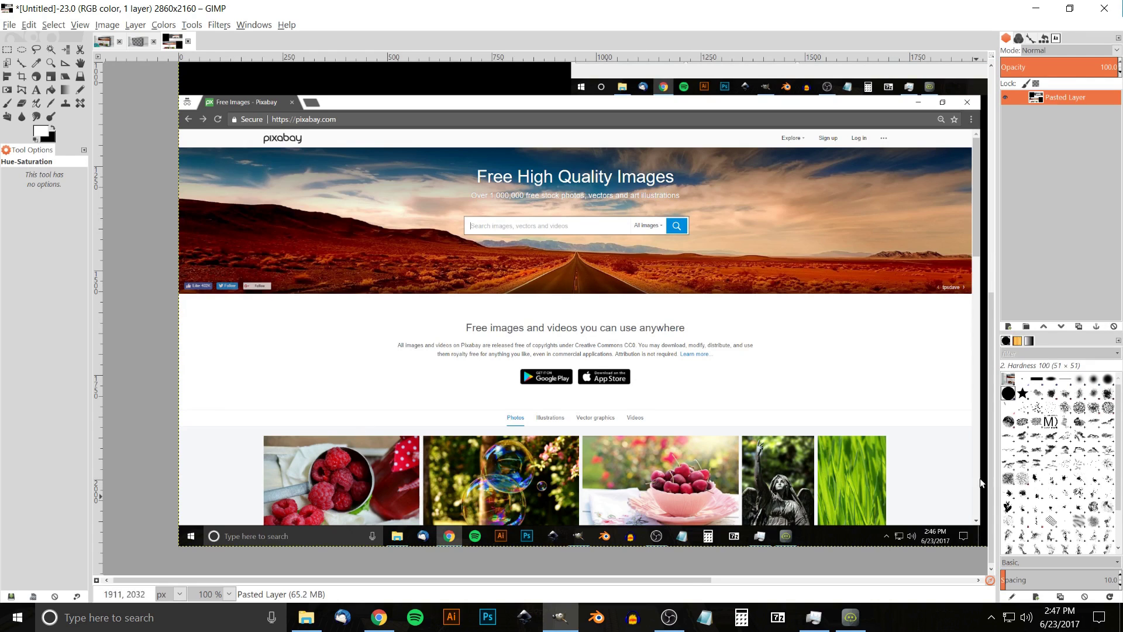
pyautogui.moveTo(573, 230); pyautogui.dragTo(551, 210)
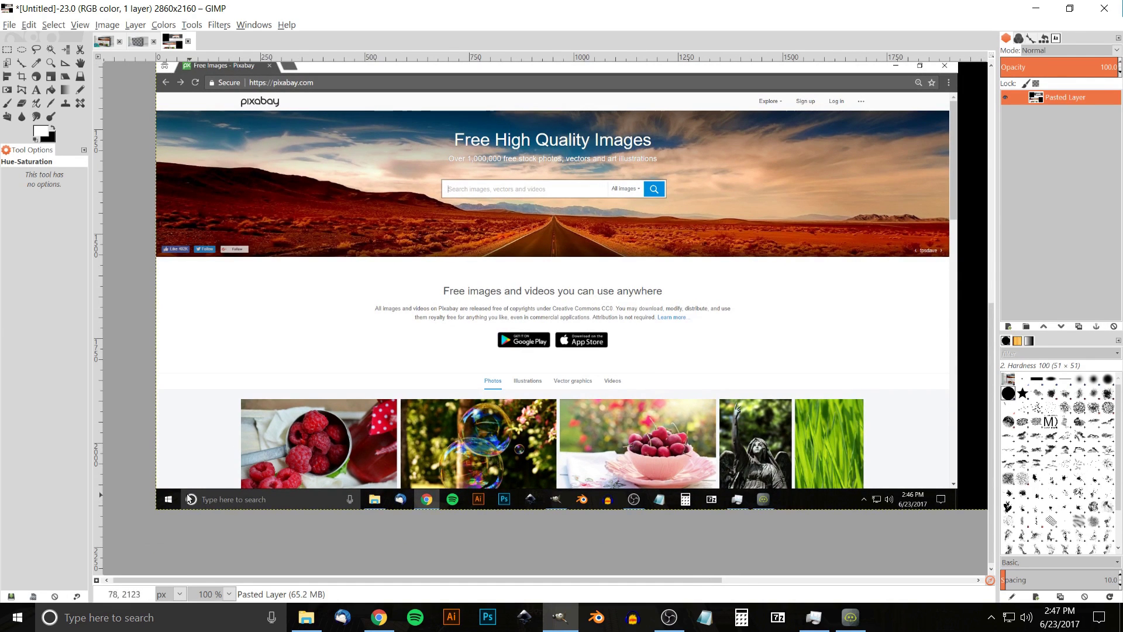
pyautogui.moveTo(502, 140); pyautogui.dragTo(559, 279)
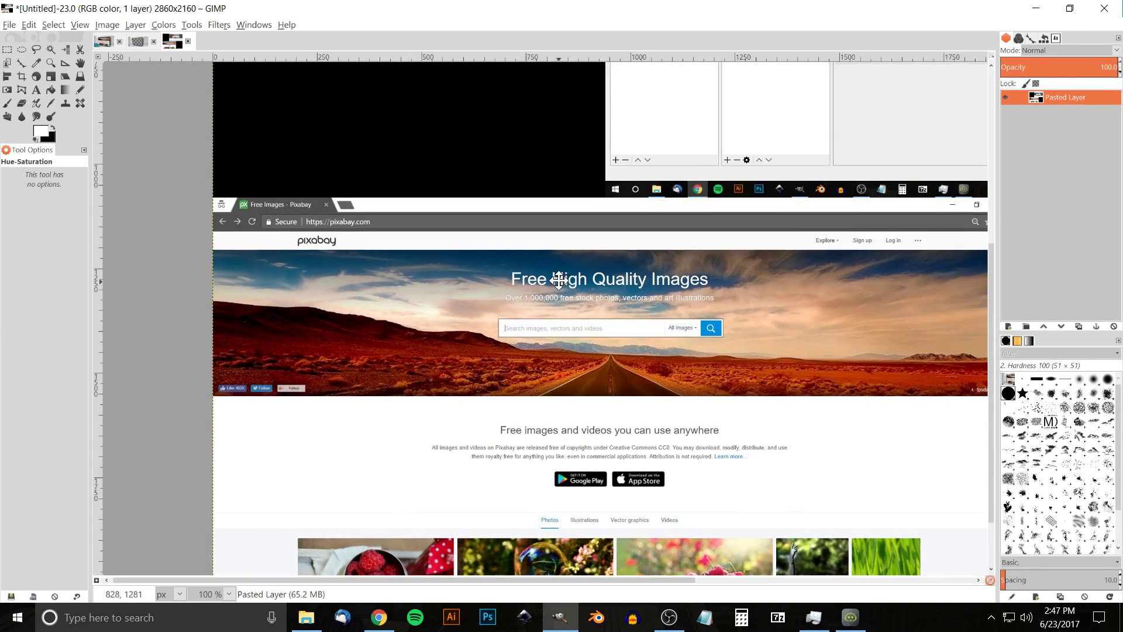
pyautogui.moveTo(516, 342); pyautogui.dragTo(399, 218)
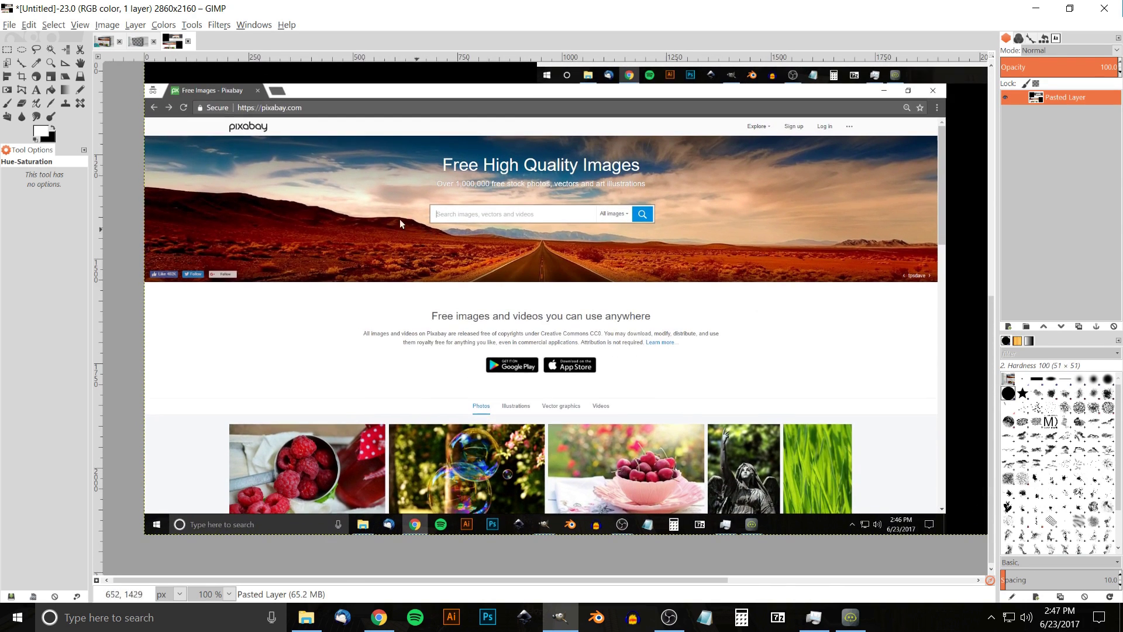
# - Draw a crop rectangle of about 1916 × 1024 px around the Pixabay browser window, starting at 0, 1085
pyautogui.click(22, 76)
pyautogui.moveTo(138, 86); pyautogui.dragTo(945, 514)
pyautogui.moveTo(332, 234); pyautogui.dragTo(474, 347)
# - Move the crop's upper-left corner to 2, 1161, just below the browser's address bar, to exclude the browser frame
pyautogui.scroll(6, 292, 198)
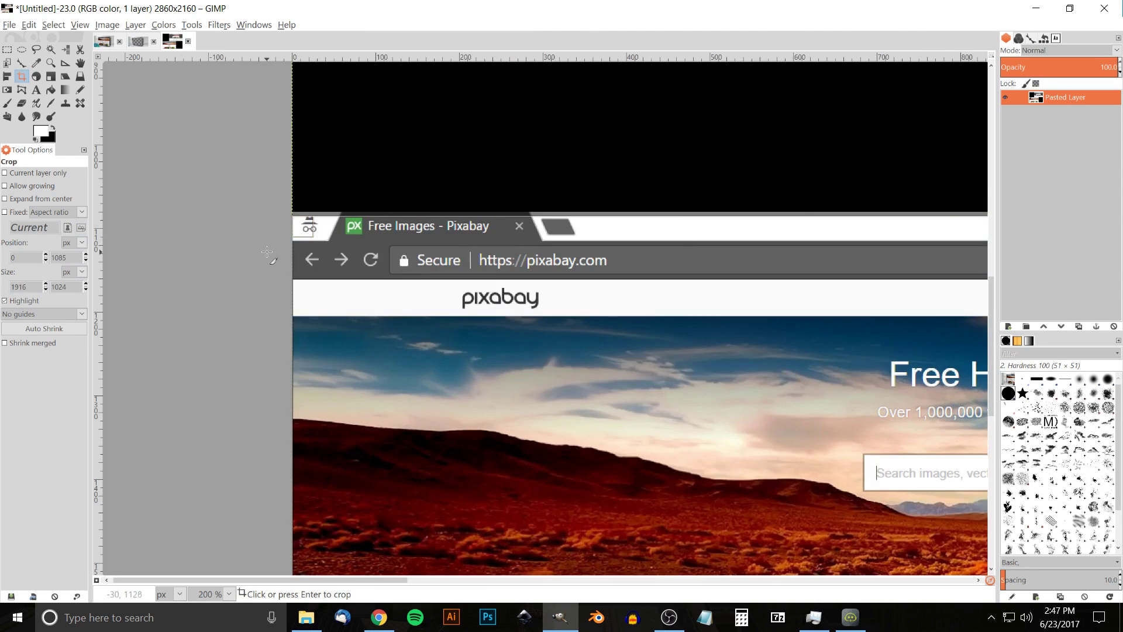
pyautogui.moveTo(476, 352); pyautogui.dragTo(432, 191)
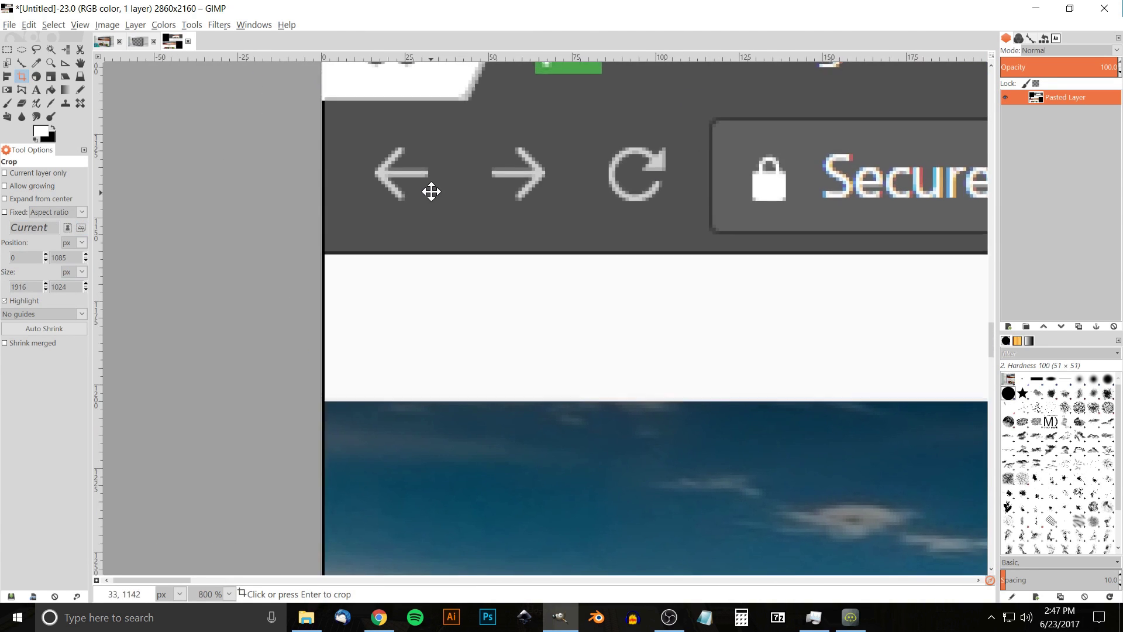
pyautogui.moveTo(380, 132); pyautogui.dragTo(388, 242)
pyautogui.moveTo(341, 134); pyautogui.dragTo(343, 377)
pyautogui.moveTo(765, 417); pyautogui.dragTo(640, 176)
# - Refine the crop's lower corners and side edges to the web page, using position 1, 1161 and size 1918 × 948 px
pyautogui.scroll(-10, 396, 419)
pyautogui.scroll(-13, 316, 403)
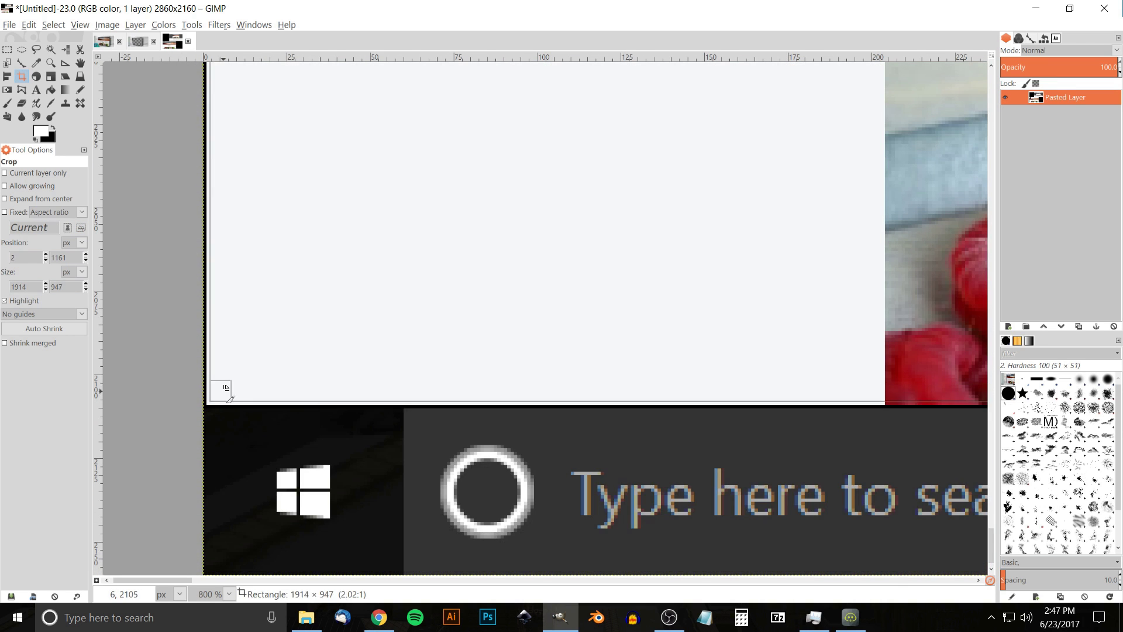
pyautogui.scroll(-8, 413, 398)
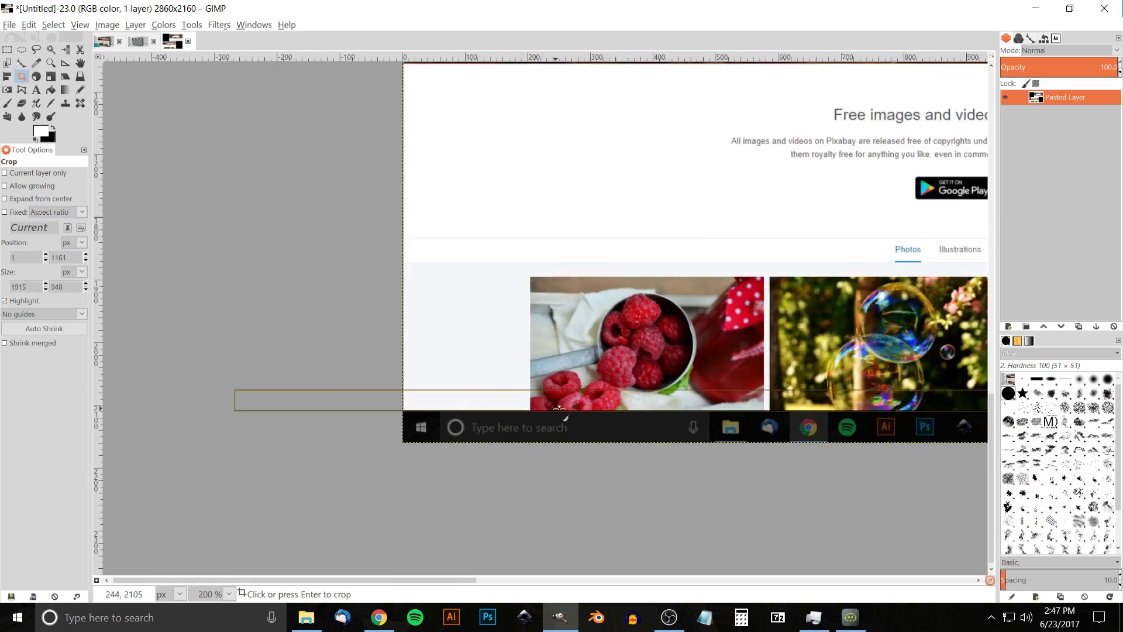
pyautogui.scroll(7, 466, 350)
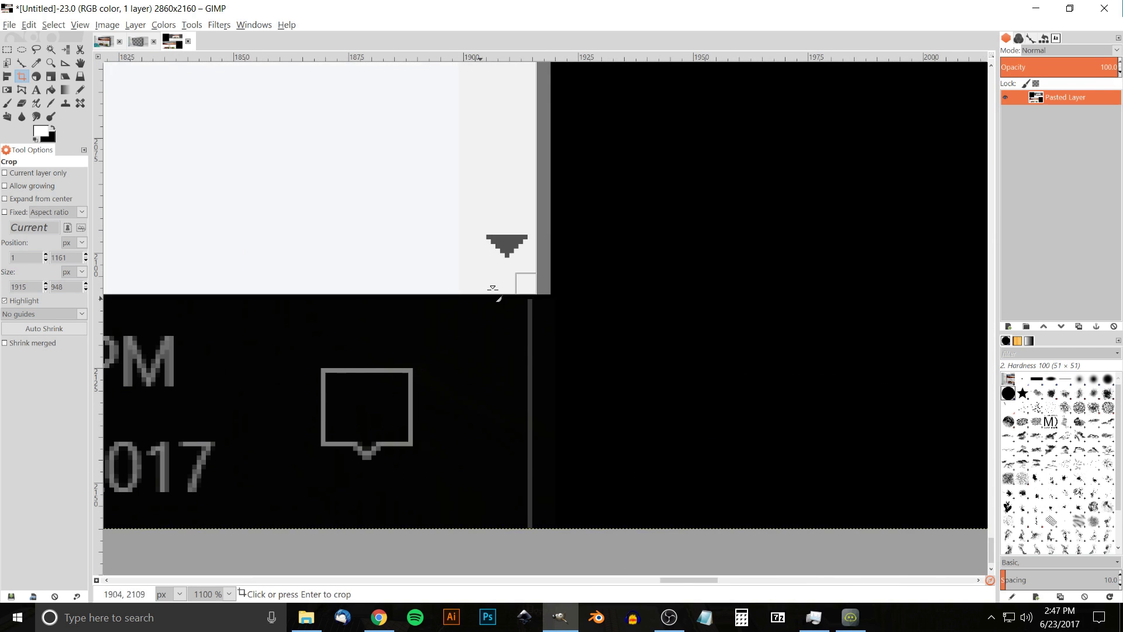
pyautogui.moveTo(539, 296); pyautogui.dragTo(551, 293)
pyautogui.scroll(-10, 551, 293)
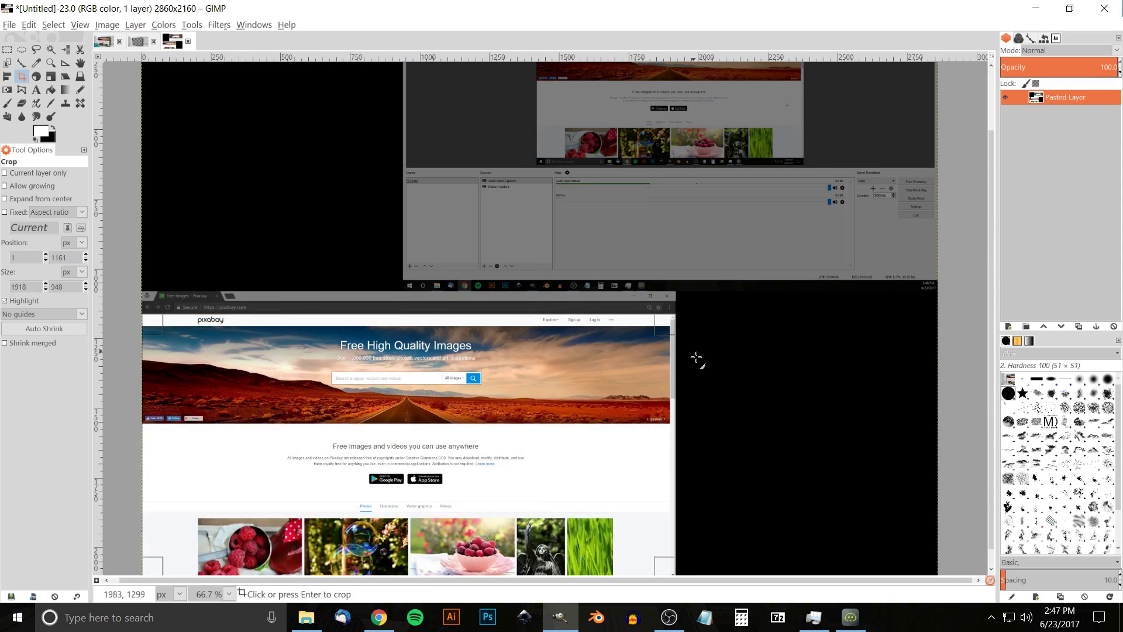
pyautogui.scroll(5, 688, 330)
pyautogui.scroll(4, 642, 234)
pyautogui.moveTo(467, 246); pyautogui.dragTo(470, 248)
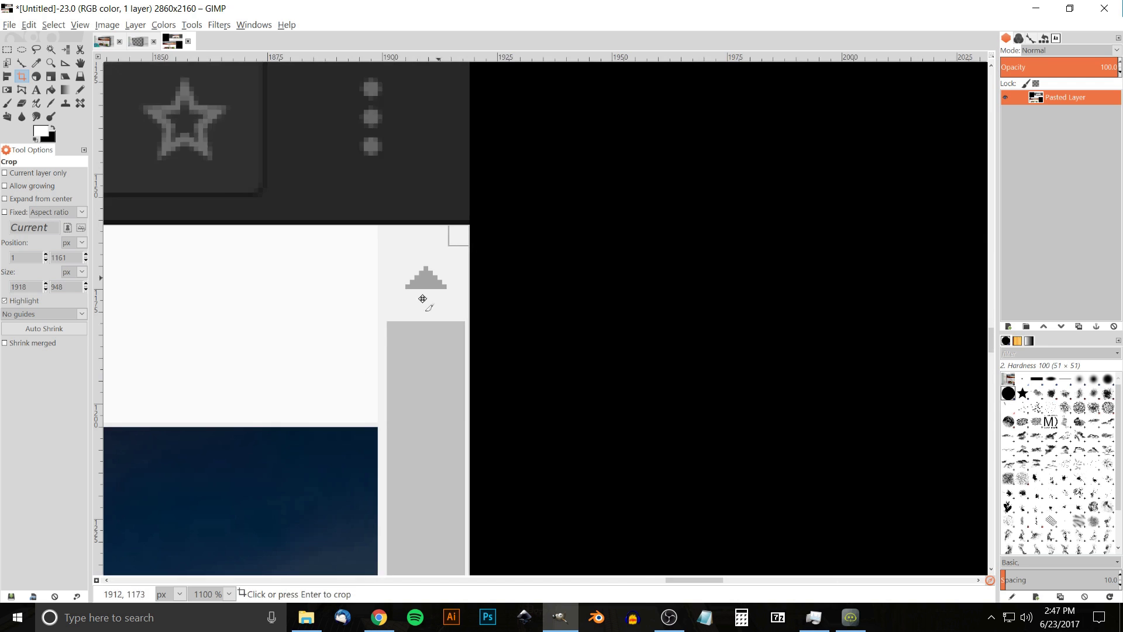
# - Apply the 1918 × 948 px crop to the screenshot and copy the cropped Pixabay page
pyautogui.scroll(-8, 368, 394)
pyautogui.moveTo(368, 394); pyautogui.dragTo(878, 188)
pyautogui.moveTo(597, 396); pyautogui.dragTo(625, 351)
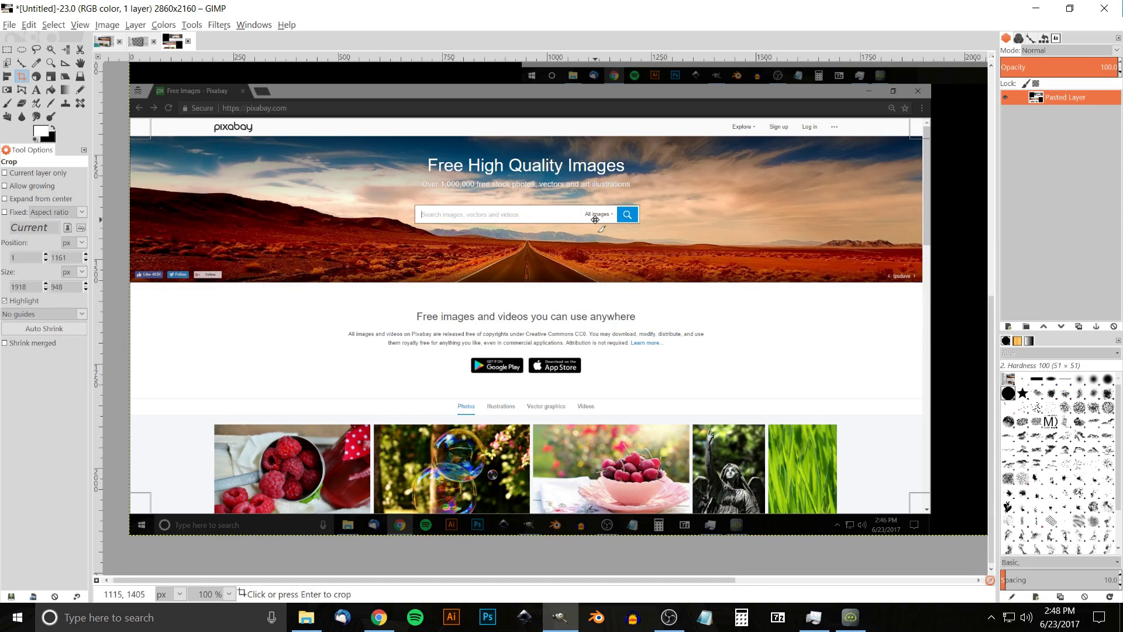
pyautogui.press('Return')
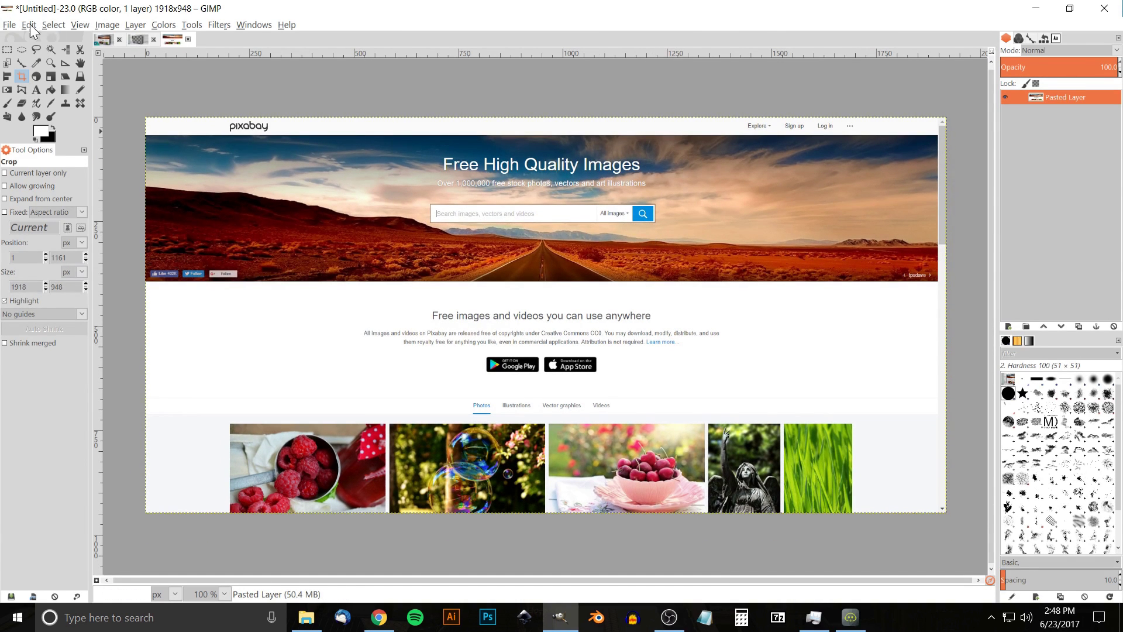
pyautogui.click(29, 25)
pyautogui.click(51, 118)
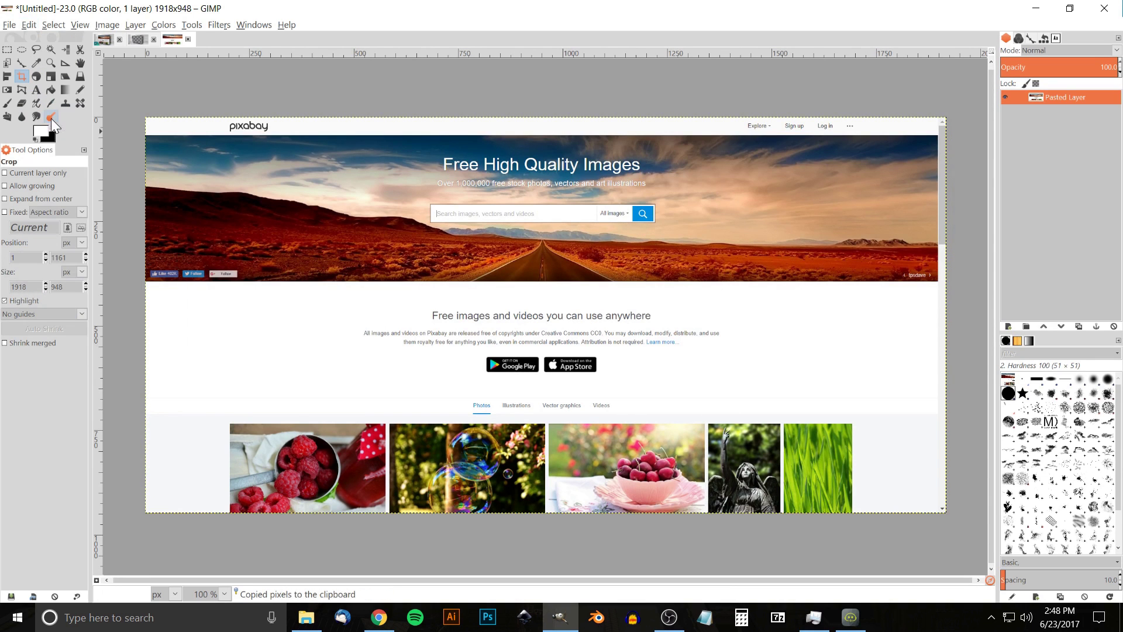
# - Paste the copied page as a new layer in the screen-gimp-tutorial image and place it beneath the cut-out TV layer
pyautogui.click(137, 40)
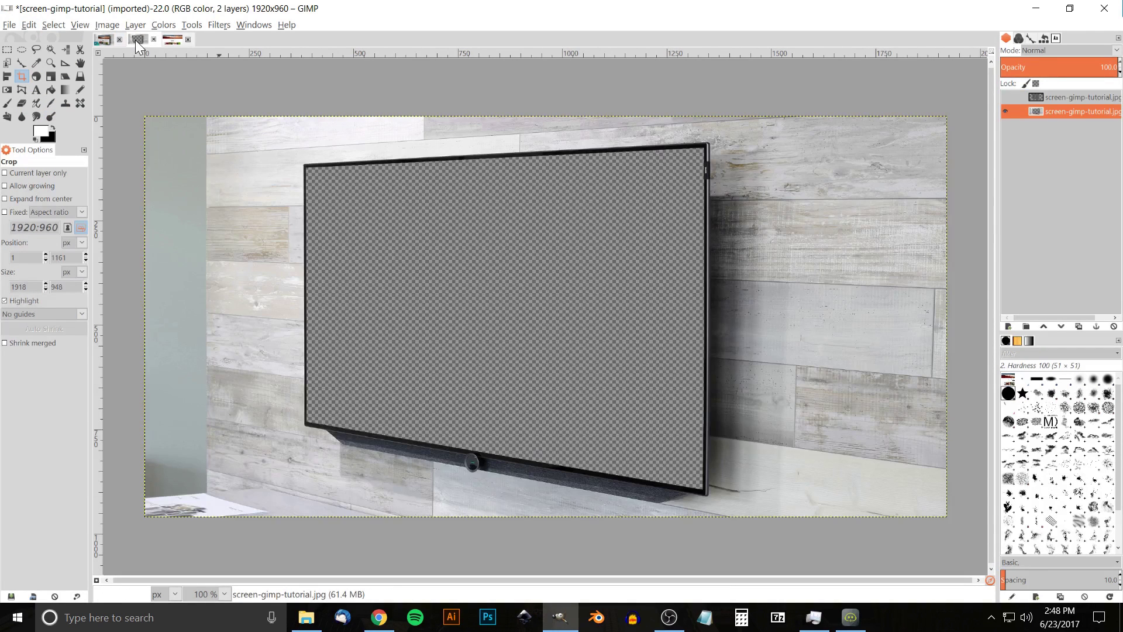
pyautogui.click(29, 24)
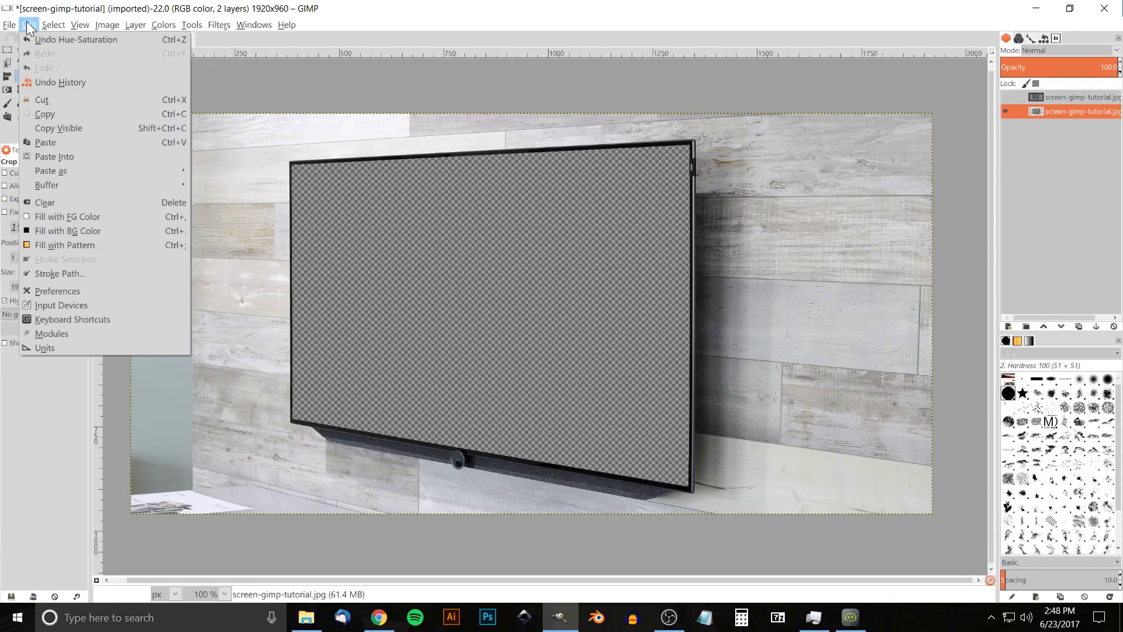
pyautogui.moveTo(78, 167)
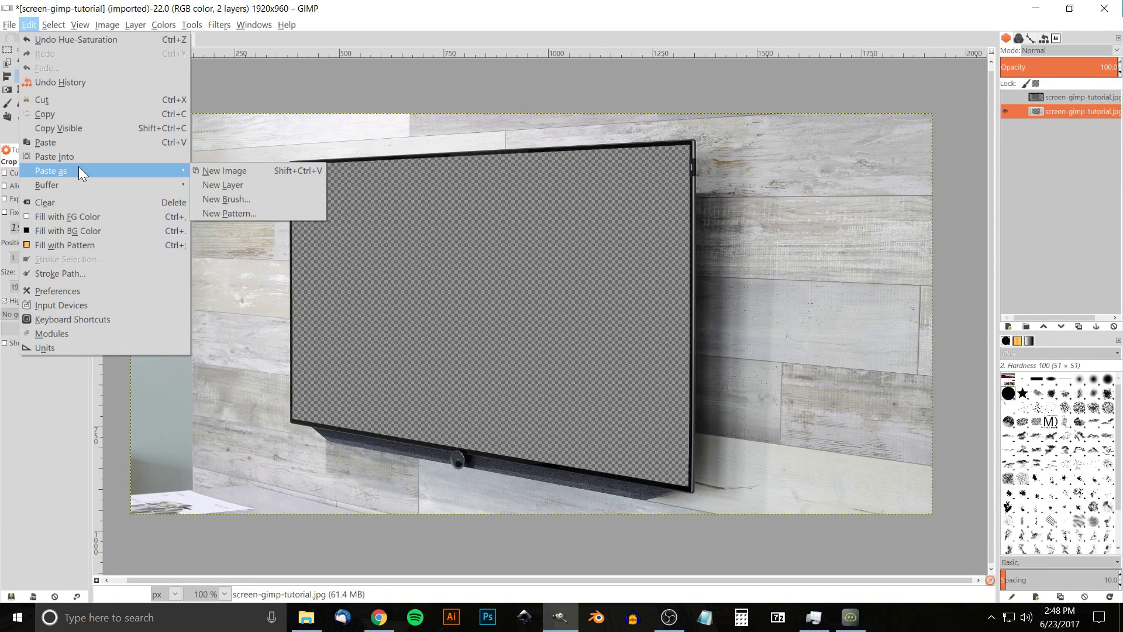
pyautogui.click(240, 184)
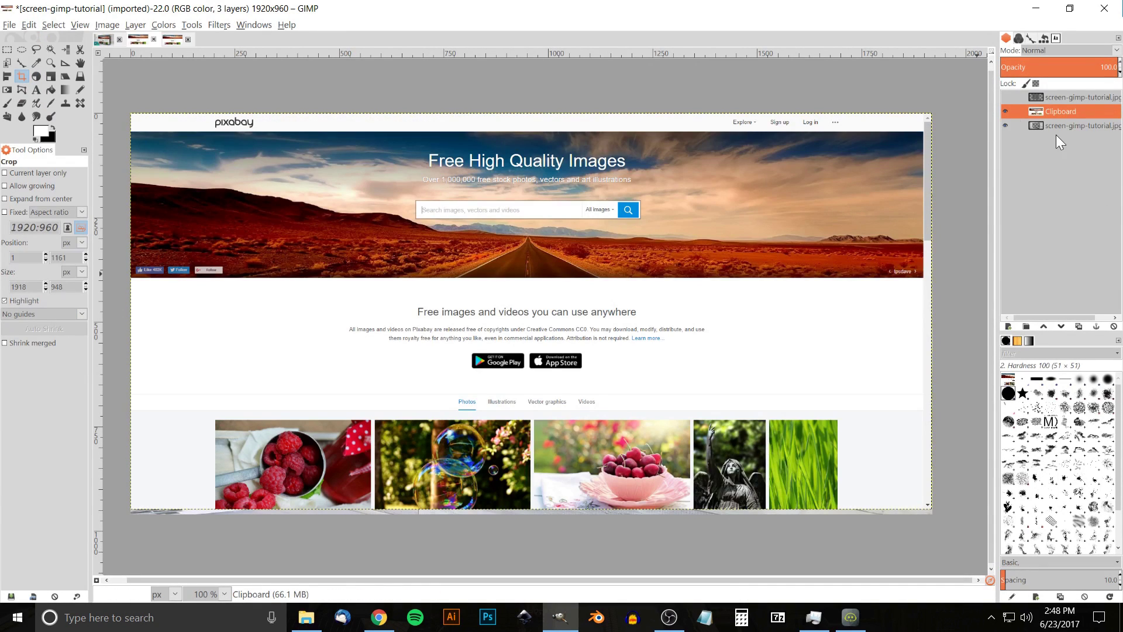
pyautogui.moveTo(1064, 112); pyautogui.dragTo(1066, 139)
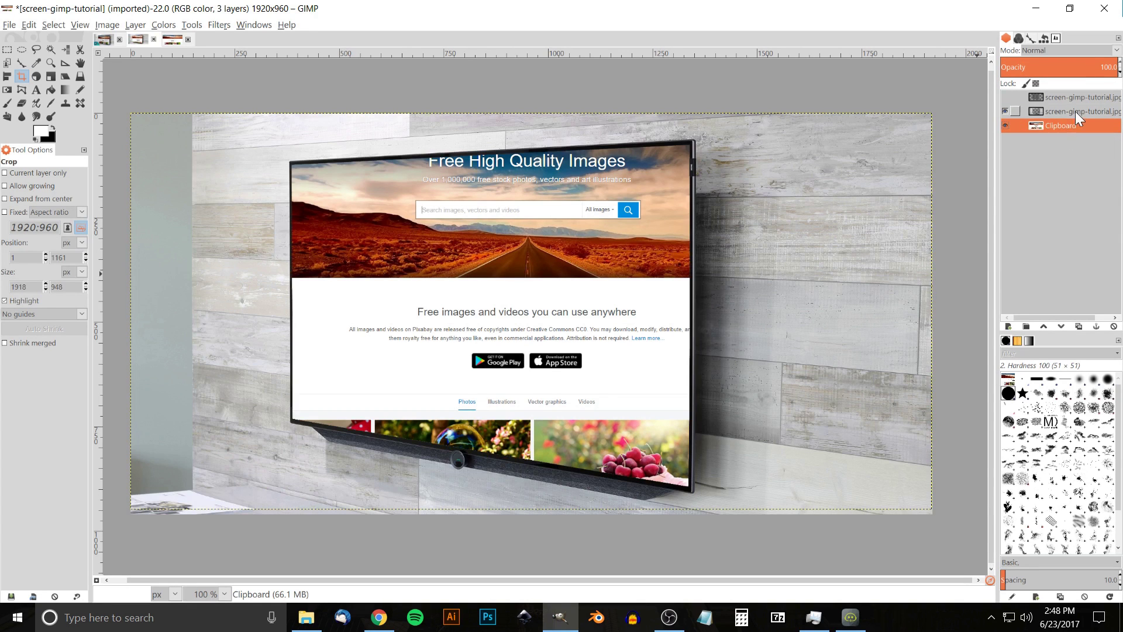
# - Move the pasted Pixabay layer completely off the canvas, just beyond the TV photo's right edge
pyautogui.moveTo(560, 336); pyautogui.dragTo(579, 358)
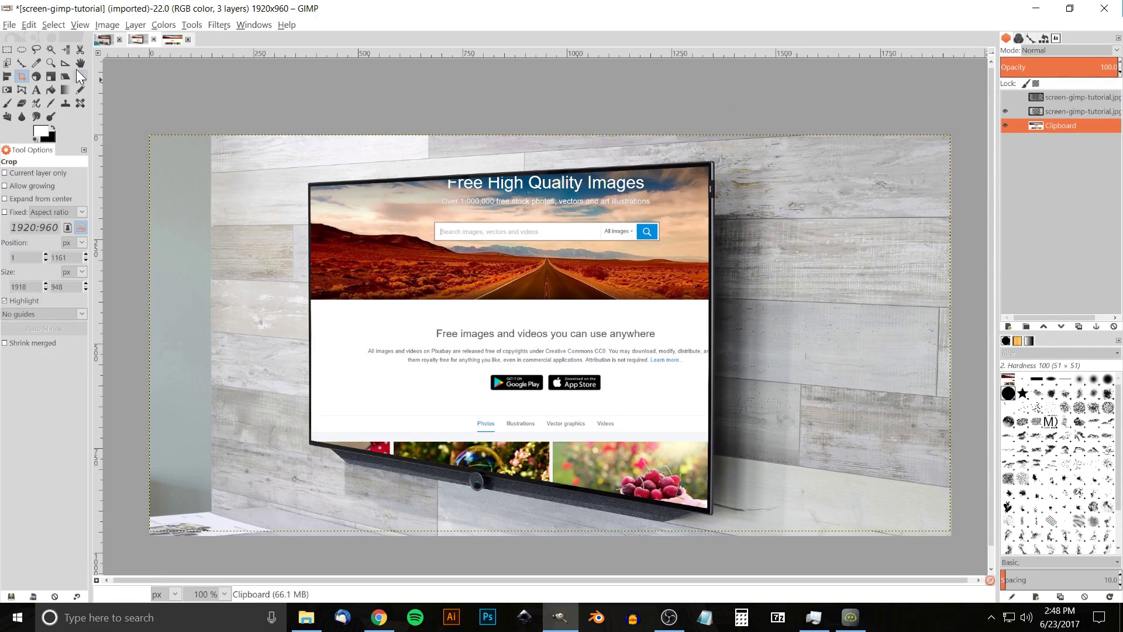
pyautogui.click(78, 64)
pyautogui.moveTo(402, 296); pyautogui.dragTo(609, 324)
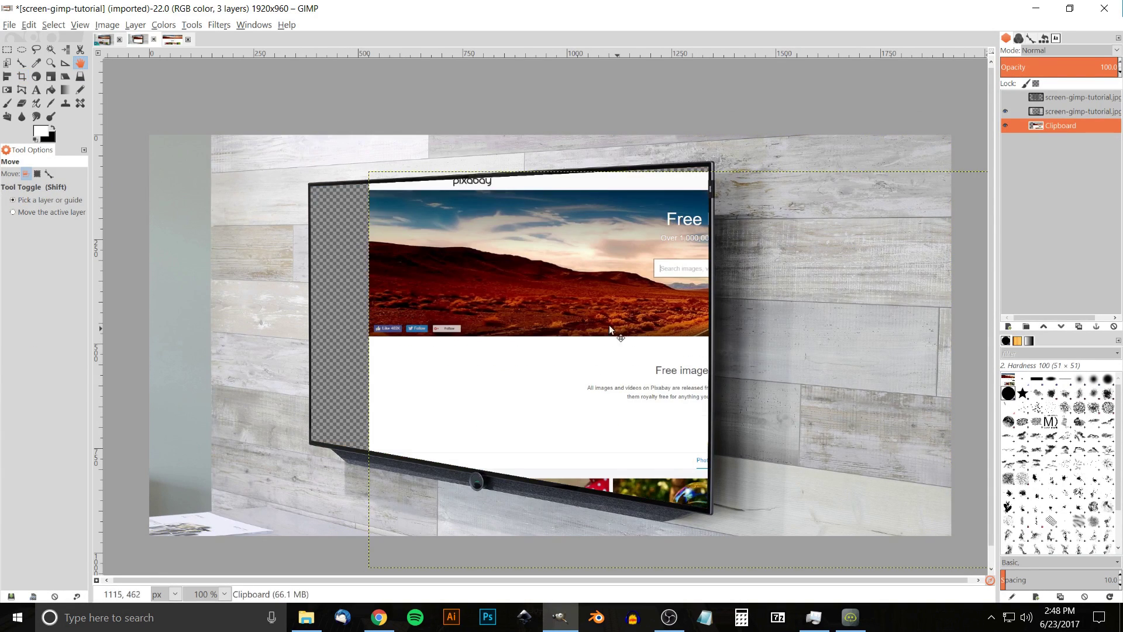
pyautogui.moveTo(406, 276); pyautogui.dragTo(989, 289)
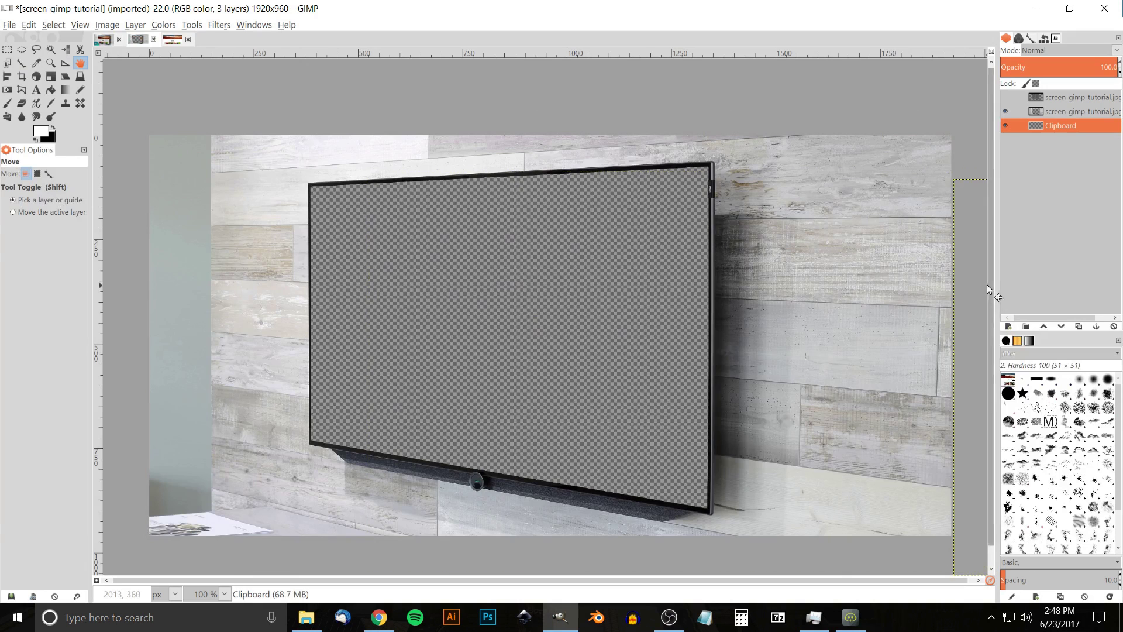
pyautogui.scroll(-2, 531, 303)
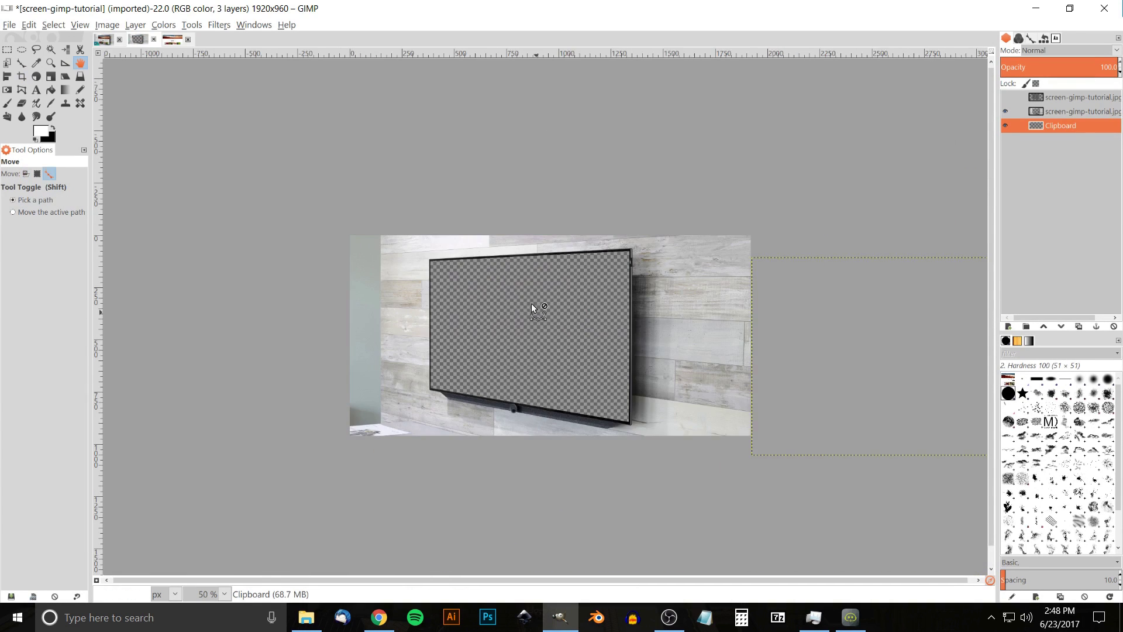
pyautogui.moveTo(508, 321); pyautogui.dragTo(577, 326)
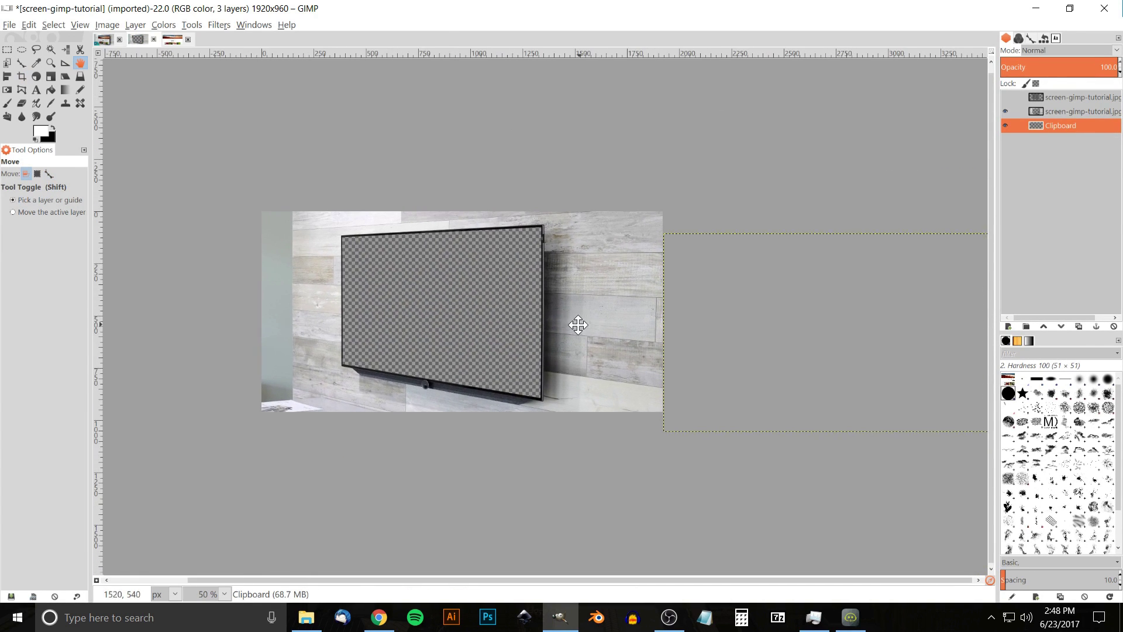
# - Start a Perspective transform on the Pixabay layer with the image preview opacity at 21.3
pyautogui.click(78, 80)
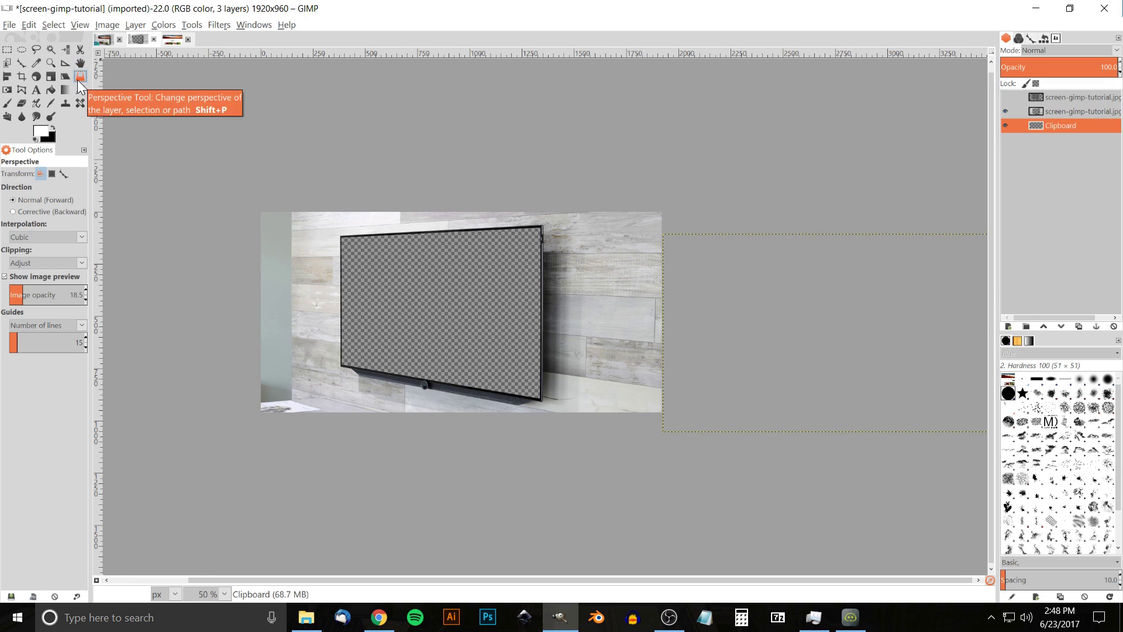
pyautogui.click(849, 279)
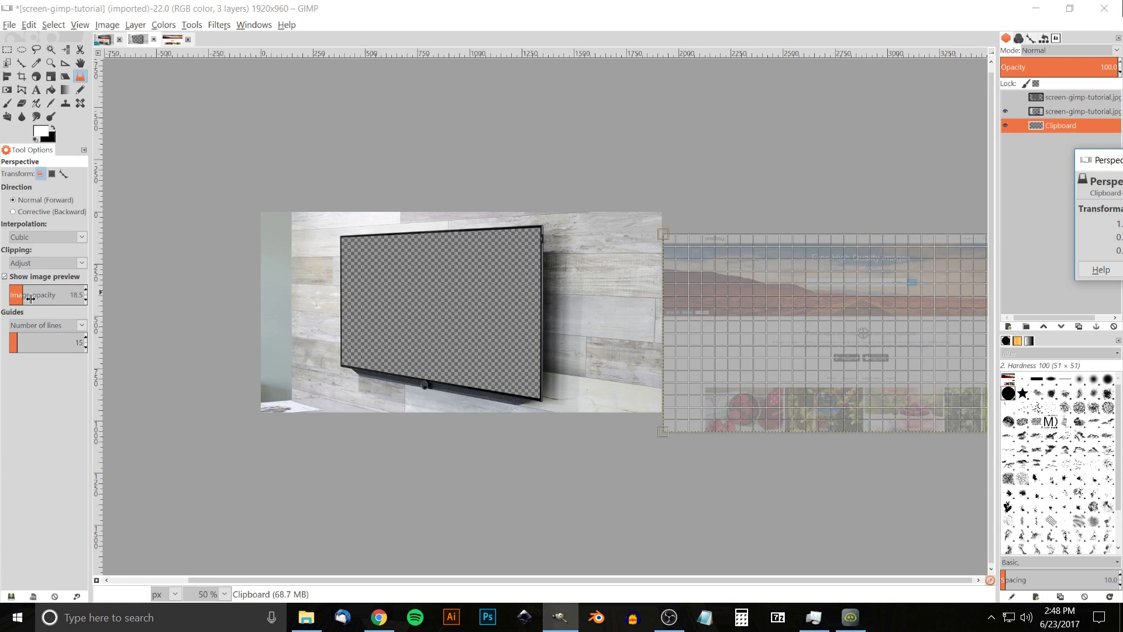
pyautogui.moveTo(45, 297)
pyautogui.mouseDown()
pyautogui.moveTo(59, 297)
pyautogui.moveTo(9, 294)
pyautogui.moveTo(114, 304)
pyautogui.moveTo(26, 300)
pyautogui.mouseUp()
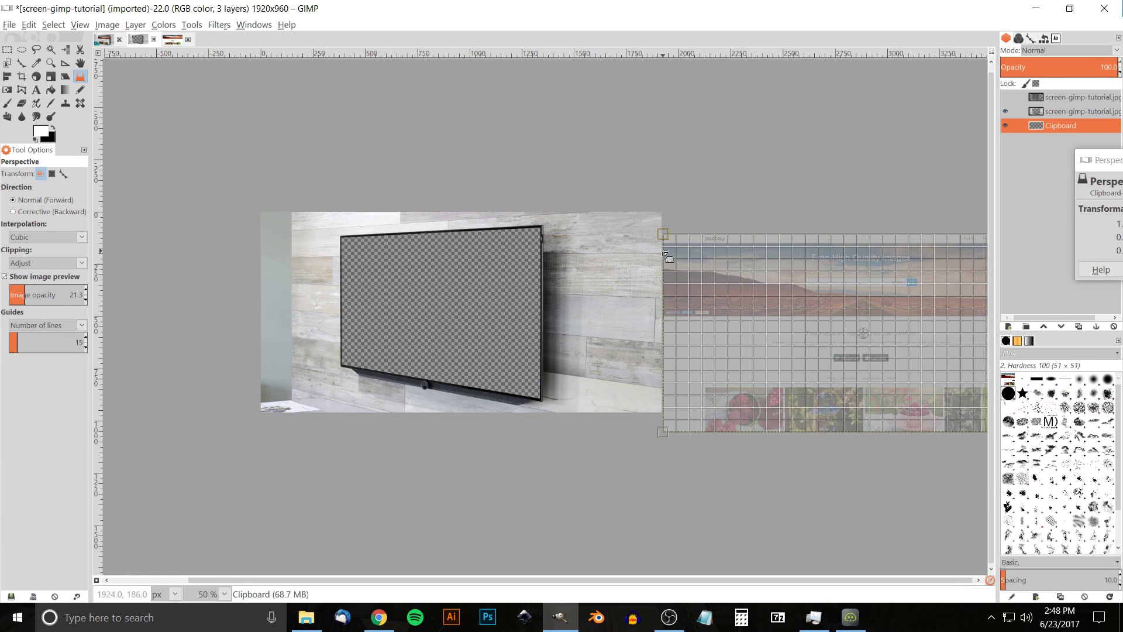
pyautogui.moveTo(1108, 163); pyautogui.dragTo(751, 76)
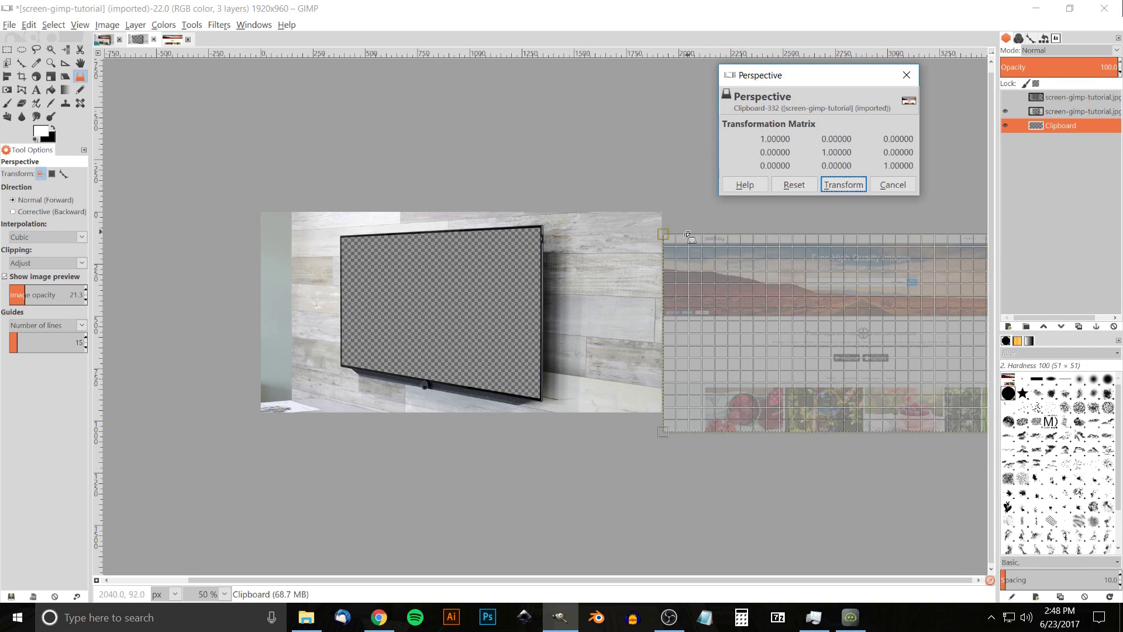
# - Bring the Pixabay layer's four perspective corners roughly onto the matching corners of the TV screen
pyautogui.moveTo(662, 234); pyautogui.dragTo(339, 237)
pyautogui.moveTo(663, 432); pyautogui.dragTo(339, 364)
pyautogui.hscroll(3, 578, 380)
pyautogui.hscroll(2, 579, 381)
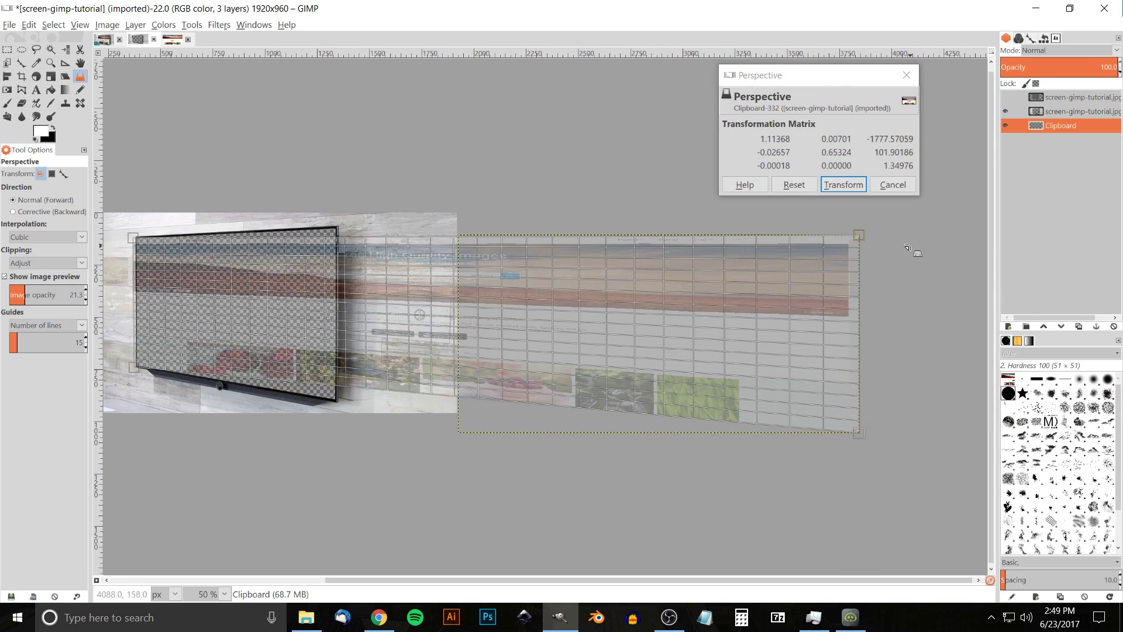
pyautogui.moveTo(863, 236); pyautogui.dragTo(335, 226)
pyautogui.hscroll(5, 585, 444)
pyautogui.scroll(-3, 585, 445)
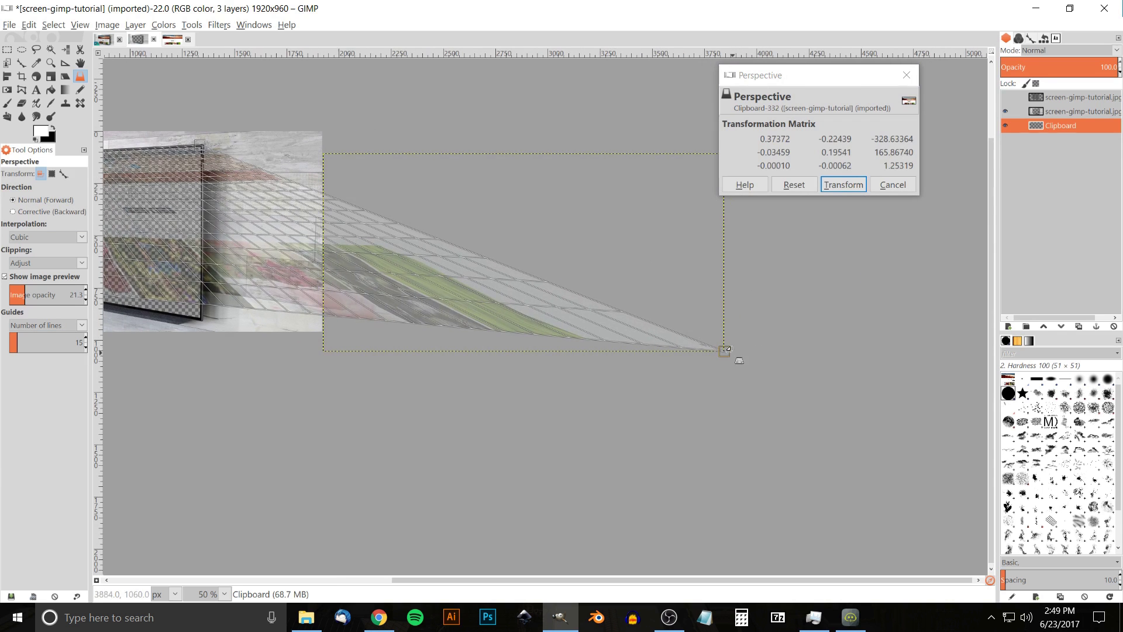
pyautogui.moveTo(724, 351); pyautogui.dragTo(859, 471)
pyautogui.moveTo(777, 421); pyautogui.dragTo(555, 378)
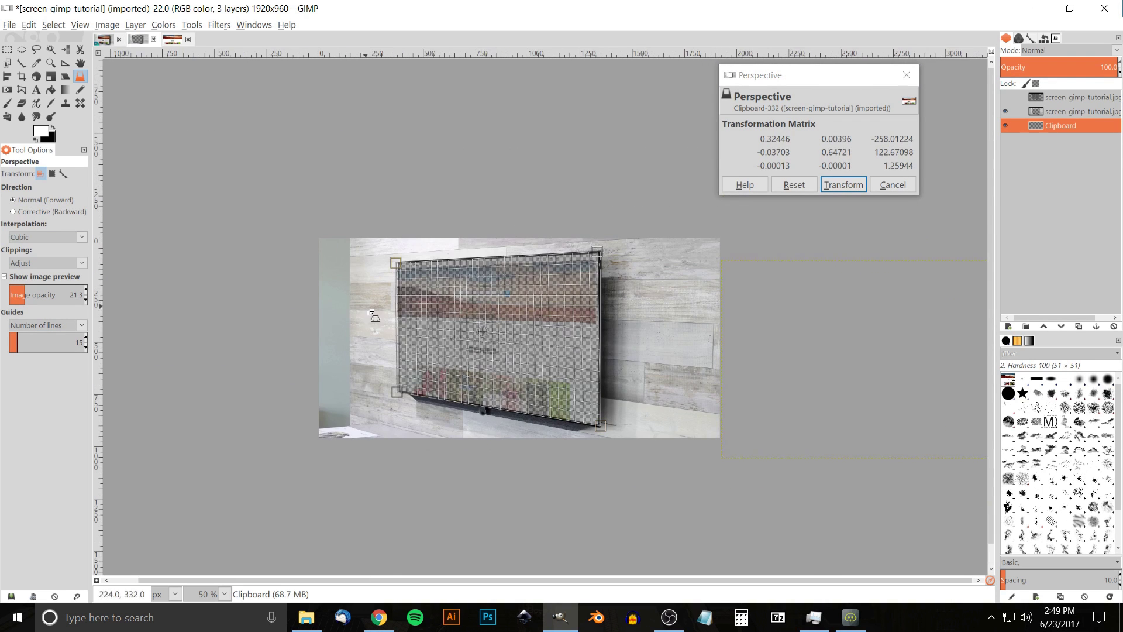
# - Refine the upper-left and upper-right perspective corners so they sit on the inner edge of the TV bezel
pyautogui.scroll(6, 383, 256)
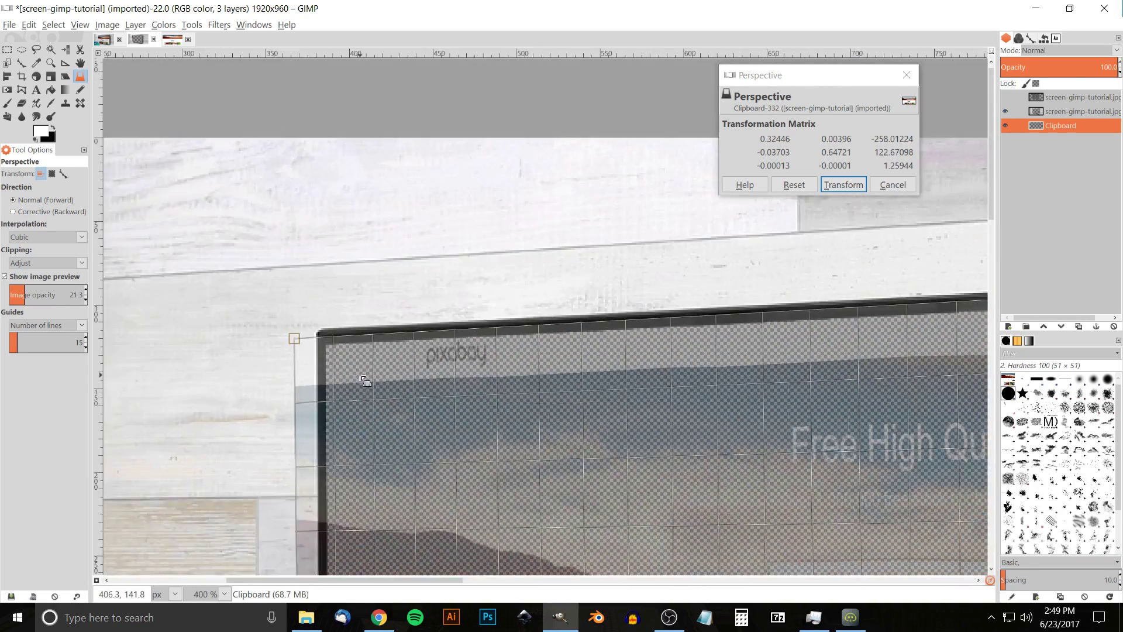
pyautogui.scroll(2, 364, 380)
pyautogui.moveTo(349, 330); pyautogui.dragTo(404, 331)
pyautogui.scroll(-2, 555, 399)
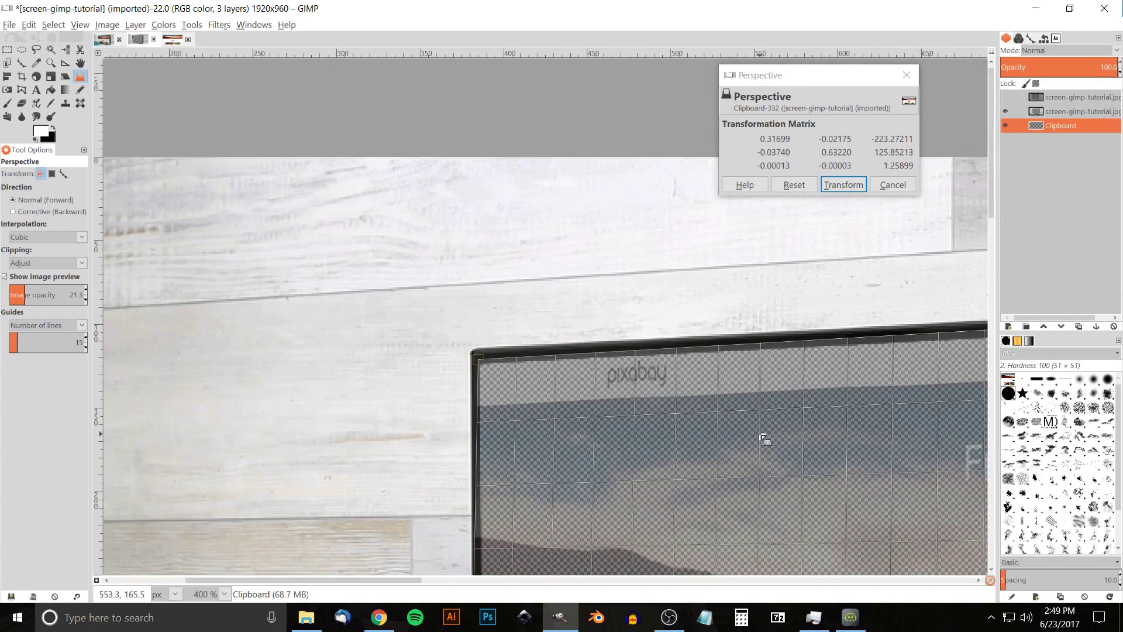
pyautogui.hscroll(6, 767, 434)
pyautogui.moveTo(787, 419); pyautogui.dragTo(354, 419)
pyautogui.moveTo(573, 413); pyautogui.dragTo(140, 408)
pyautogui.moveTo(652, 391); pyautogui.dragTo(582, 405)
pyautogui.moveTo(675, 280); pyautogui.dragTo(677, 289)
# - Refine the lower-right and lower-left perspective corners so they sit just over the inner edge of the TV bezel
pyautogui.scroll(-3, 626, 506)
pyautogui.scroll(5, 614, 522)
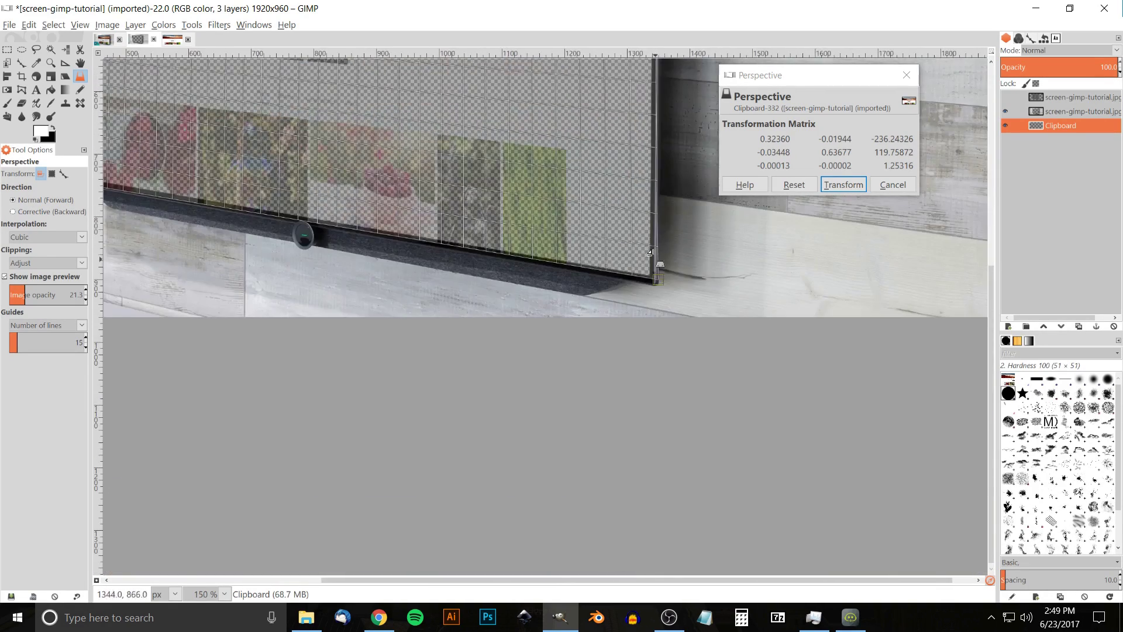
pyautogui.moveTo(701, 195); pyautogui.dragTo(666, 187)
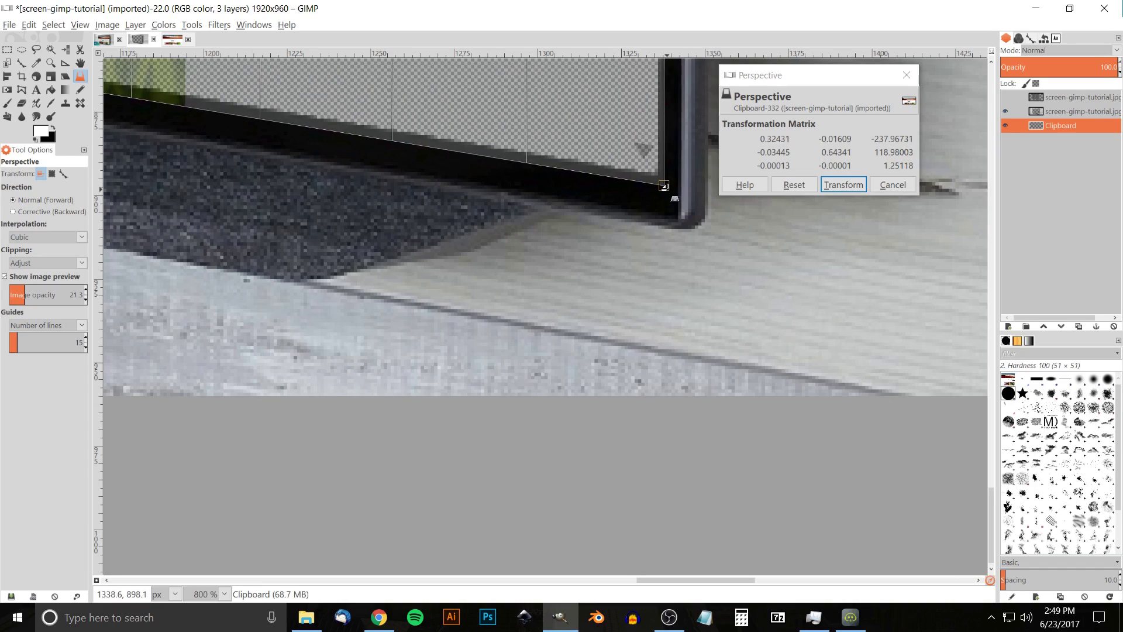
pyautogui.moveTo(665, 187); pyautogui.dragTo(664, 187)
pyautogui.scroll(-3, 503, 395)
pyautogui.moveTo(267, 303); pyautogui.dragTo(780, 414)
pyautogui.moveTo(231, 313); pyautogui.dragTo(844, 375)
pyautogui.scroll(4, 516, 295)
pyautogui.moveTo(429, 337); pyautogui.dragTo(492, 319)
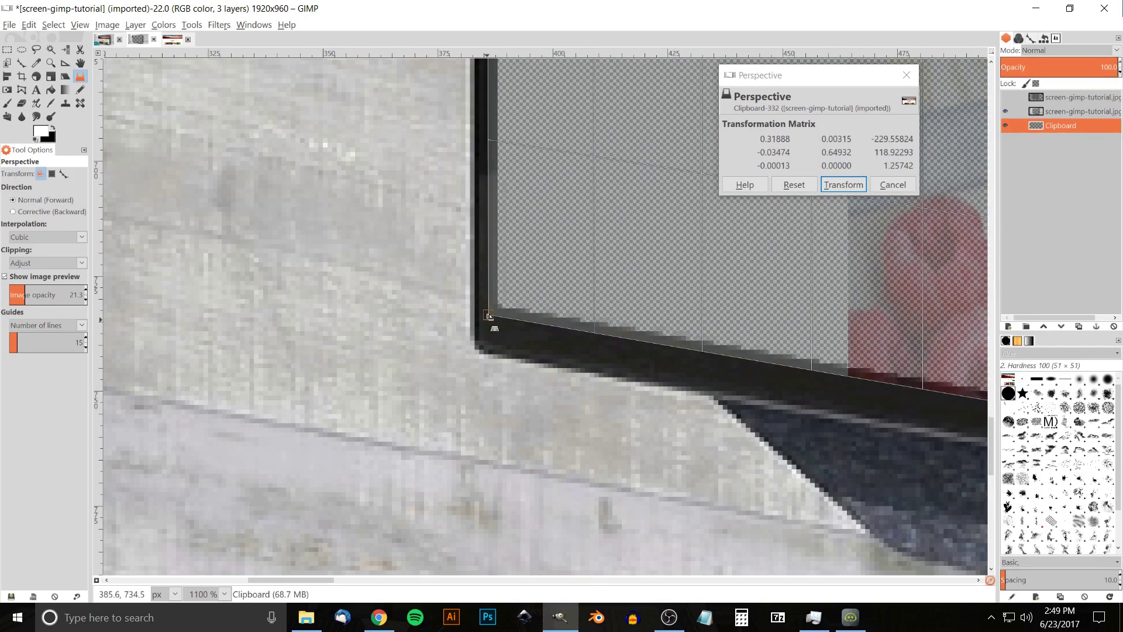
# - Check the layer's fit along the TV's upper and right edges and nudge the lower-right perspective corner slightly outward
pyautogui.scroll(-7, 592, 405)
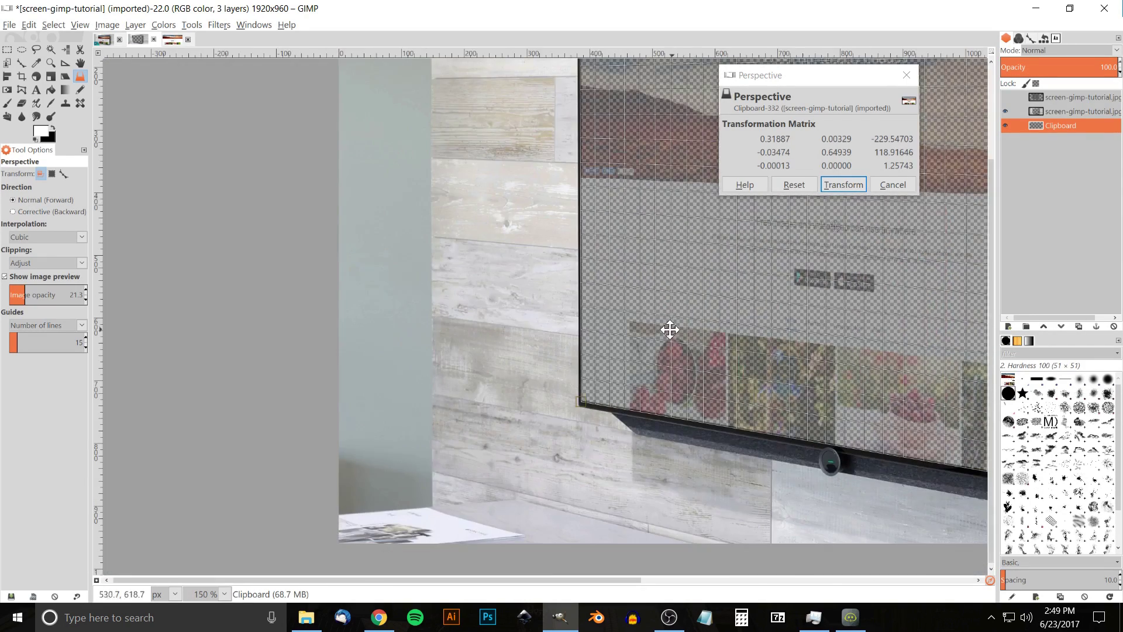
pyautogui.scroll(4, 441, 413)
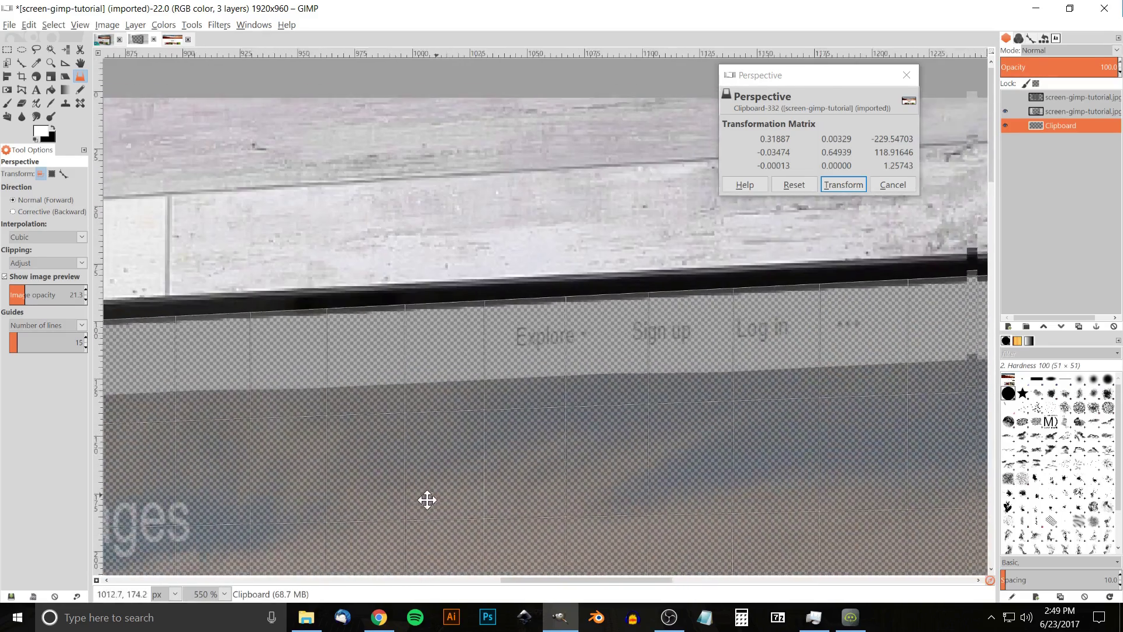
pyautogui.moveTo(427, 500); pyautogui.dragTo(307, 534)
pyautogui.moveTo(862, 495); pyautogui.dragTo(373, 363)
pyautogui.moveTo(574, 447); pyautogui.dragTo(580, 234)
pyautogui.moveTo(595, 479); pyautogui.dragTo(590, 423)
pyautogui.scroll(-15, 590, 423)
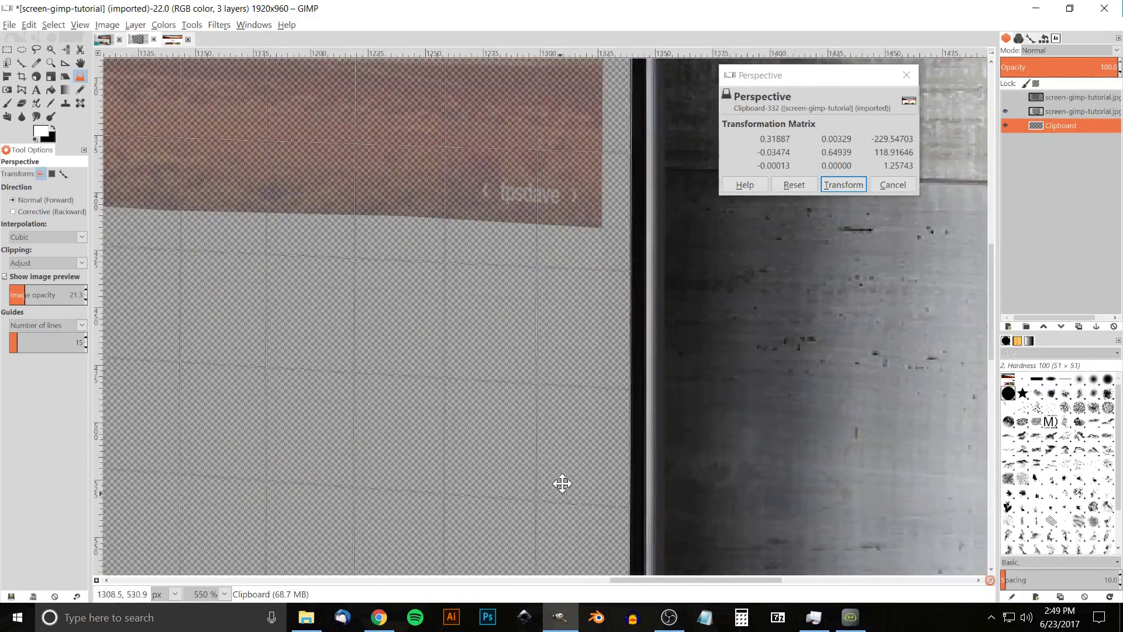
pyautogui.scroll(-5, 707, 351)
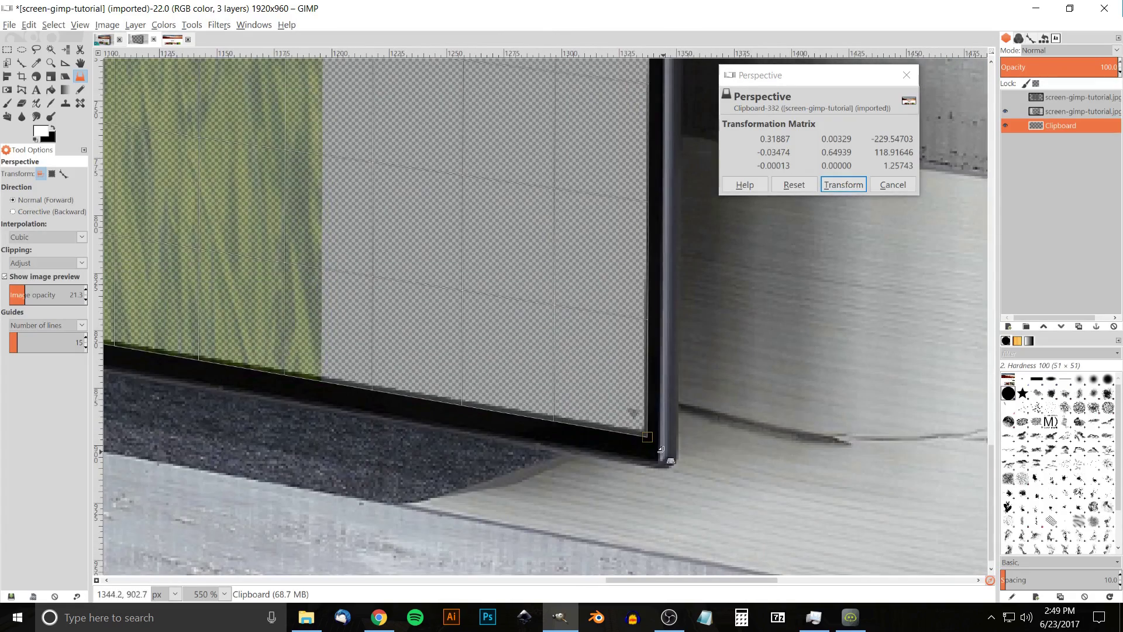
pyautogui.moveTo(647, 438); pyautogui.dragTo(648, 439)
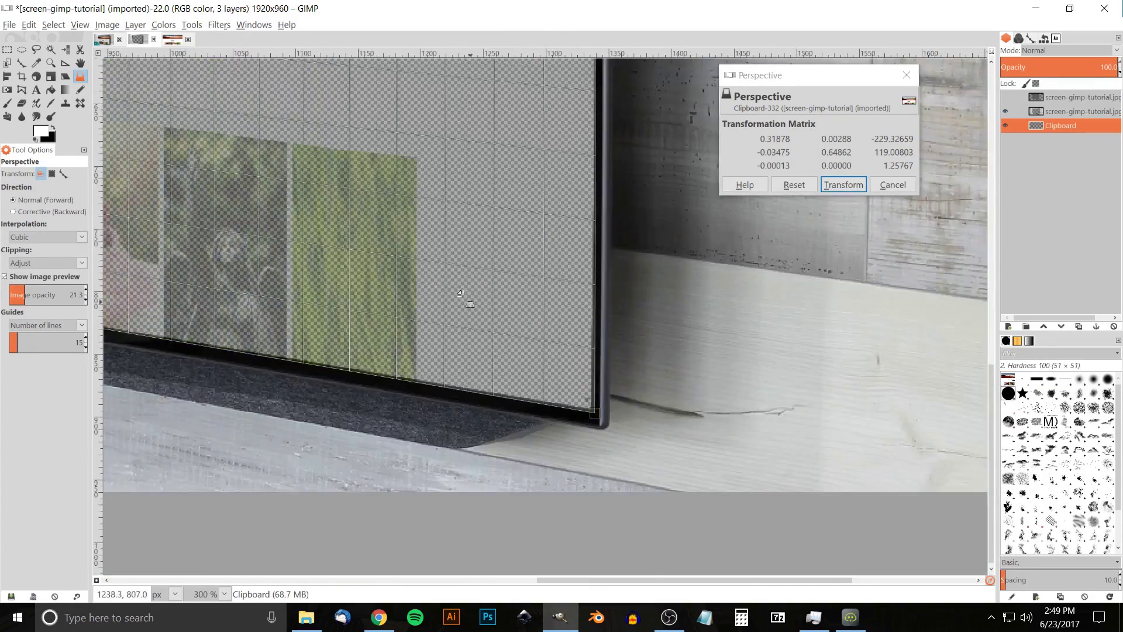
# - Apply the perspective transformation to the Pixabay layer
pyautogui.scroll(-2, 560, 469)
pyautogui.scroll(-4, 560, 469)
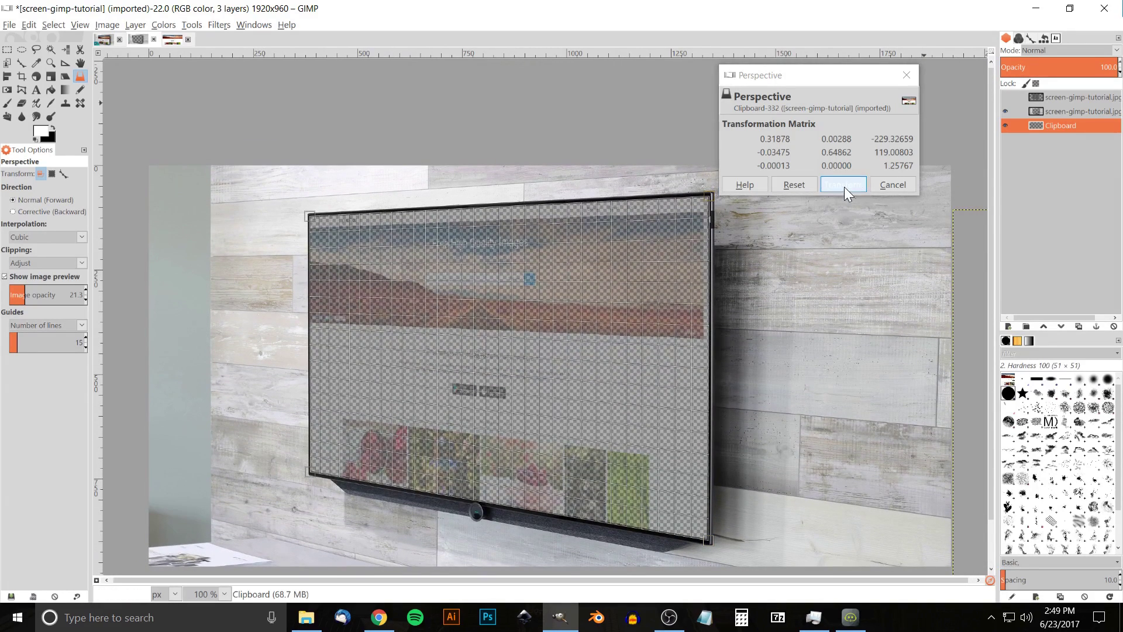
pyautogui.click(843, 184)
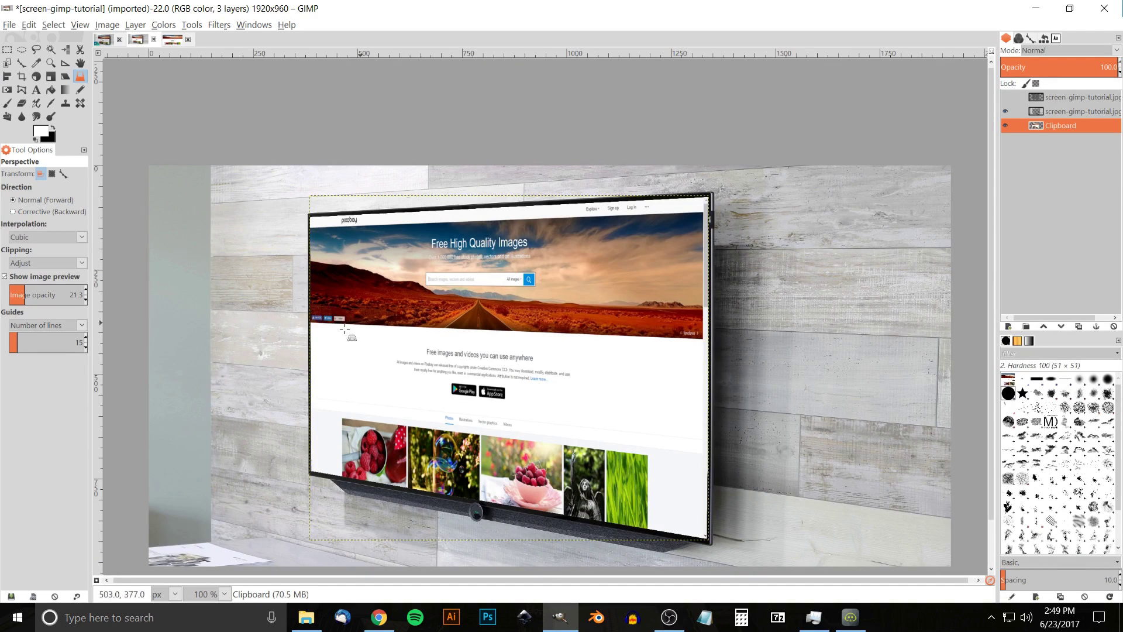
# - Select the topmost desaturated TV reflection layer and make it visible
pyautogui.click(1060, 100)
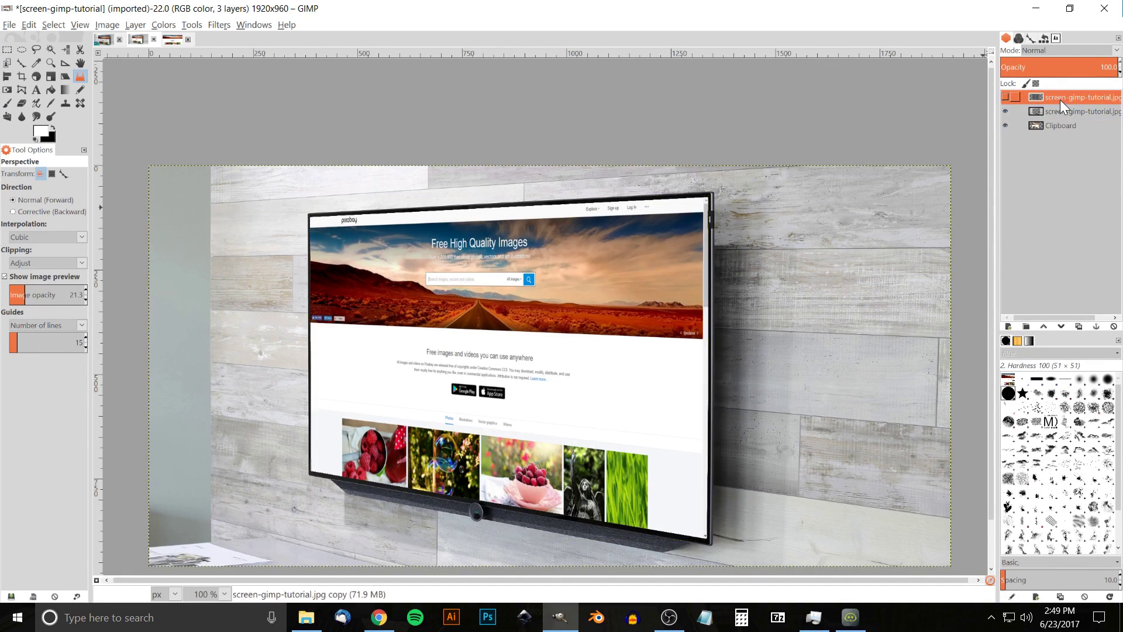
pyautogui.click(1006, 98)
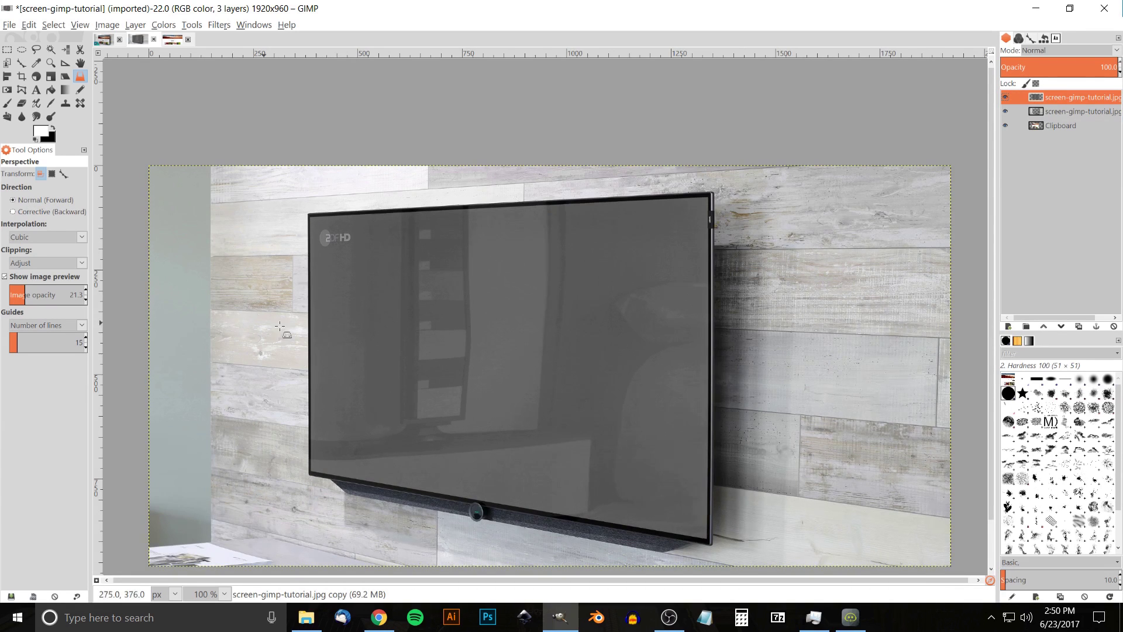
pyautogui.moveTo(280, 326); pyautogui.dragTo(359, 353)
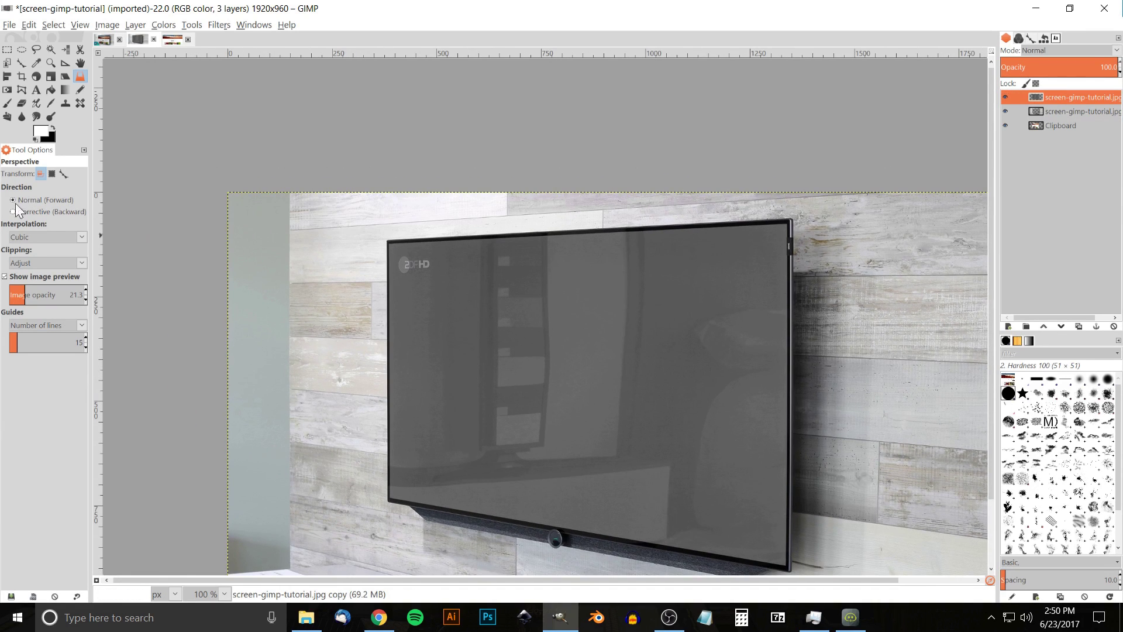
# - Heal away the ZDF HD logo on the reflection layer, sampling the clean gray area just to the logo's right
pyautogui.click(83, 104)
pyautogui.press('ctrl')
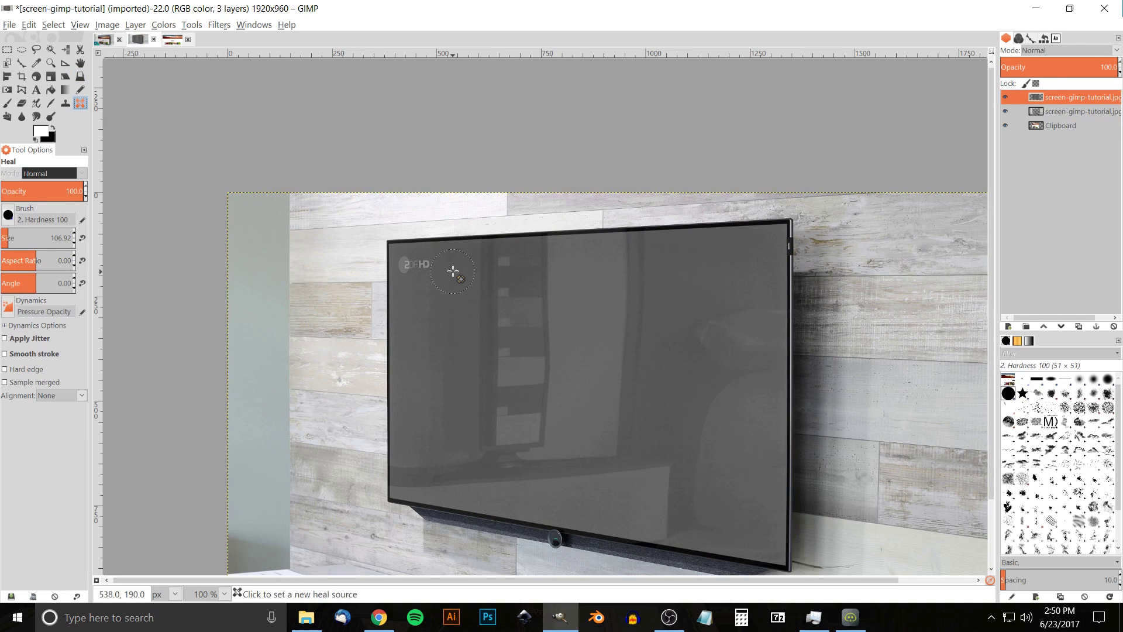
pyautogui.scroll(1, 453, 272)
pyautogui.scroll(2, 454, 272)
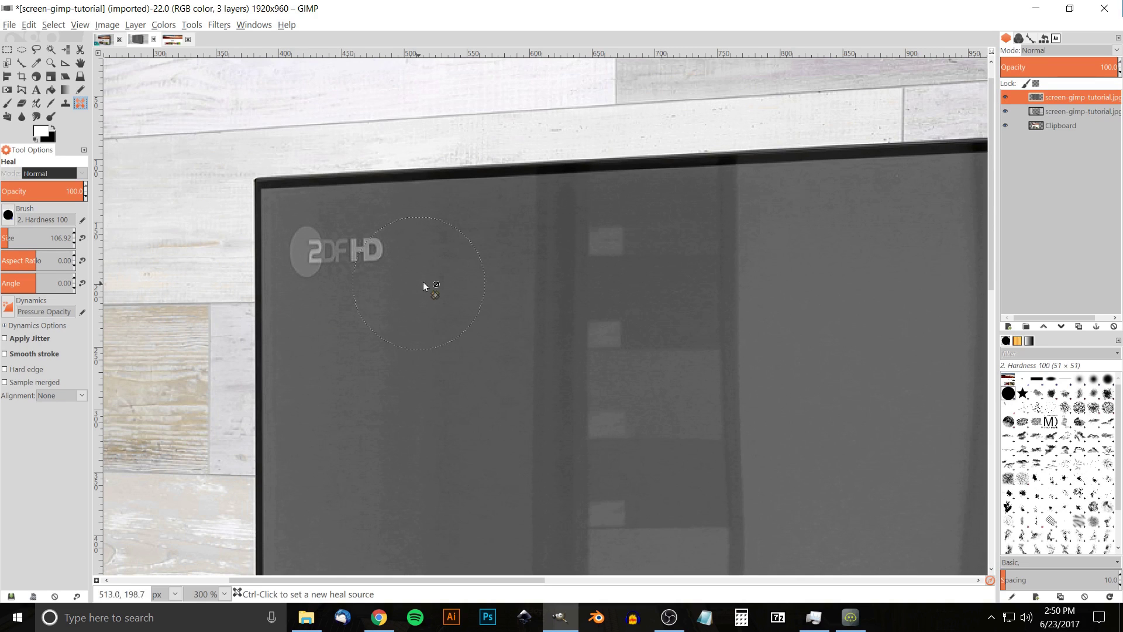
pyautogui.keyDown('ctrl'); pyautogui.click(461, 254); pyautogui.keyUp('ctrl')
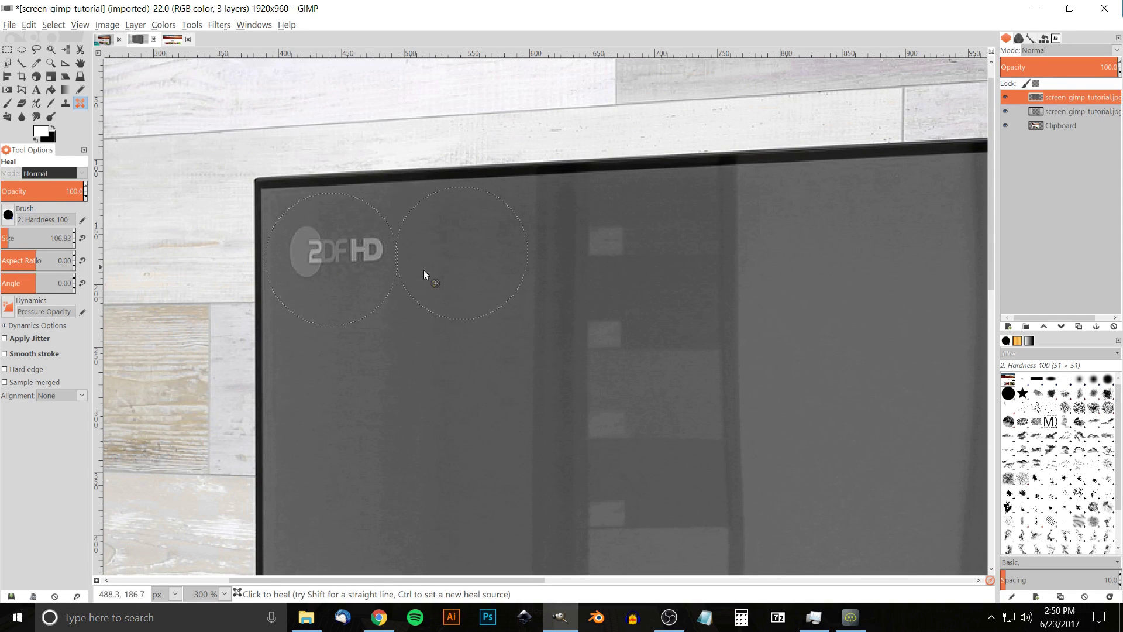
pyautogui.click(338, 258)
pyautogui.hscroll(2, 742, 381)
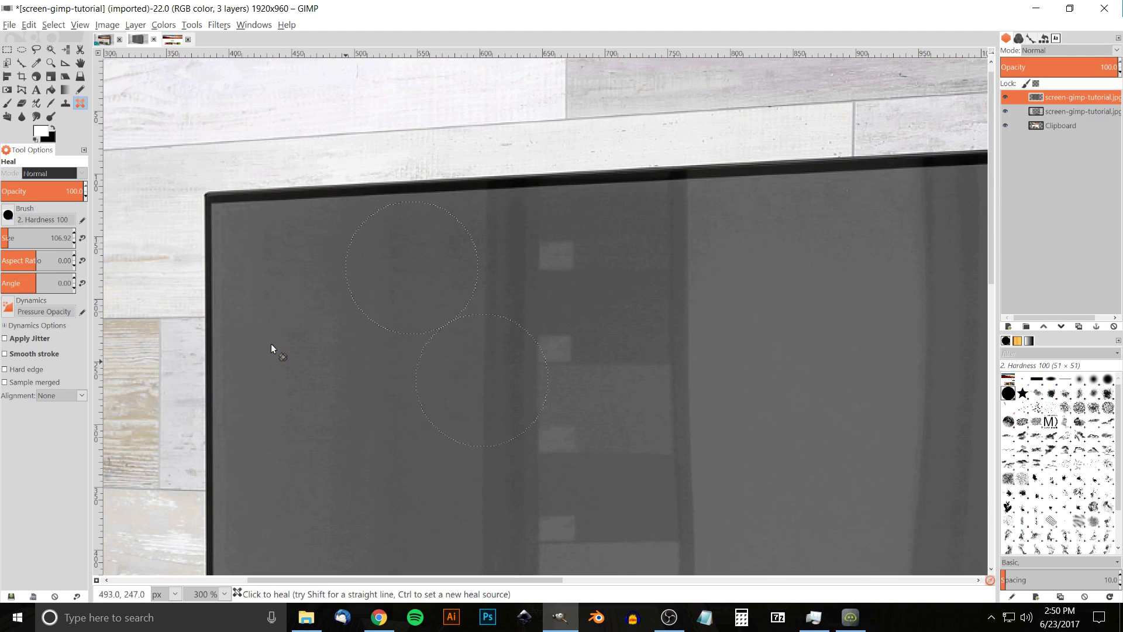
# - Set the topmost reflection layer's blend mode to Hard light
pyautogui.click(82, 62)
pyautogui.scroll(2, 919, 511)
pyautogui.hscroll(4, 920, 510)
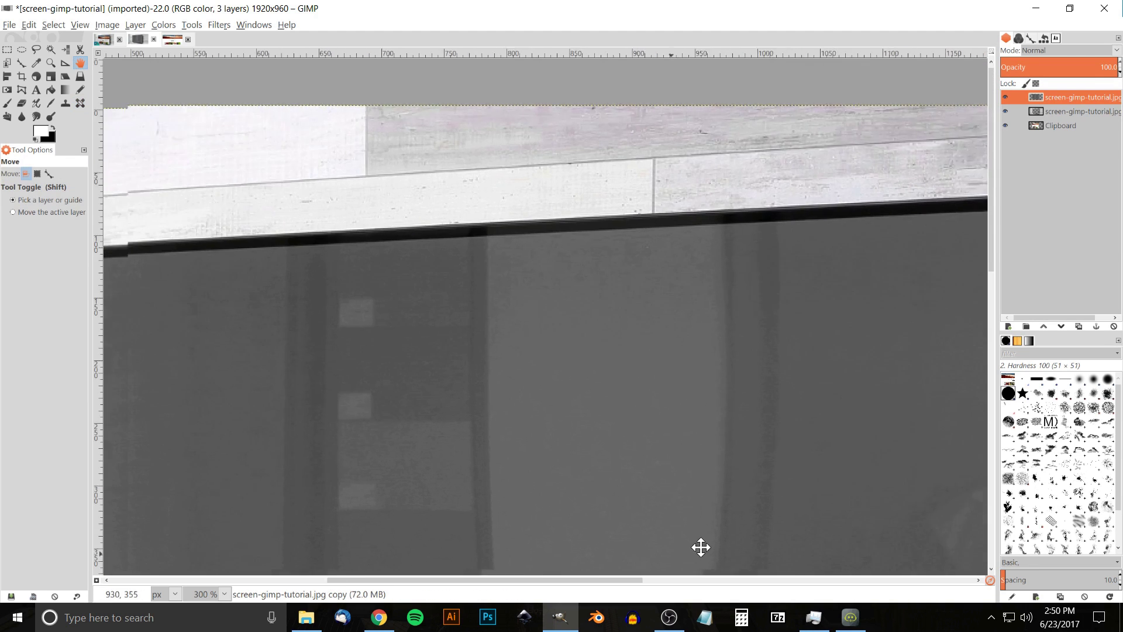
pyautogui.scroll(-3, 746, 398)
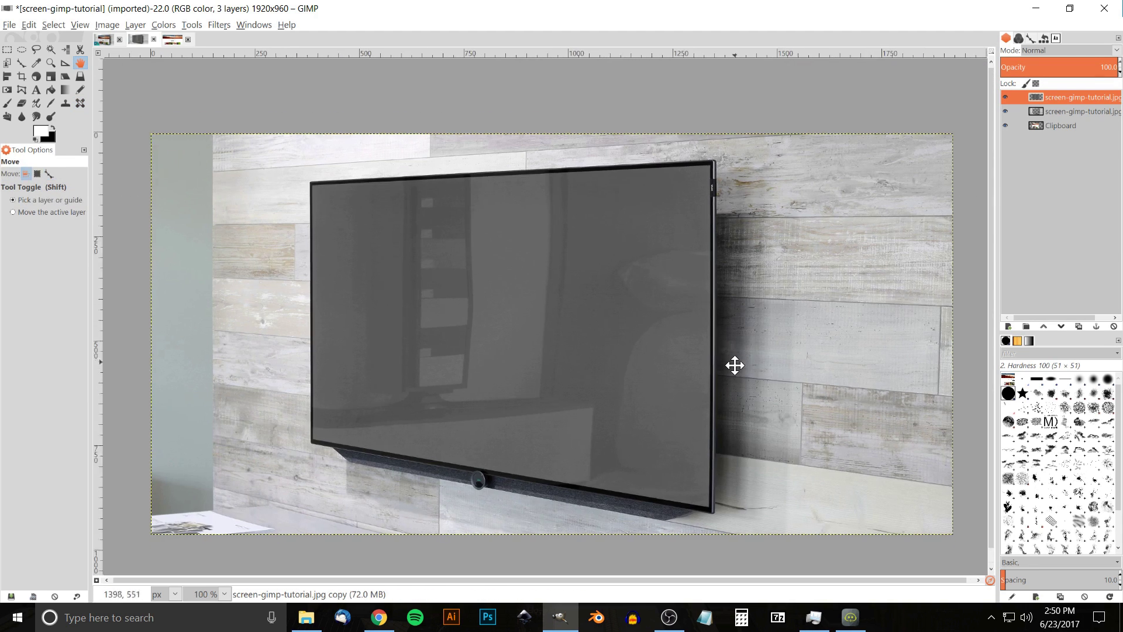
pyautogui.moveTo(735, 366)
pyautogui.mouseDown()
pyautogui.moveTo(709, 359)
pyautogui.moveTo(726, 359)
pyautogui.mouseUp()
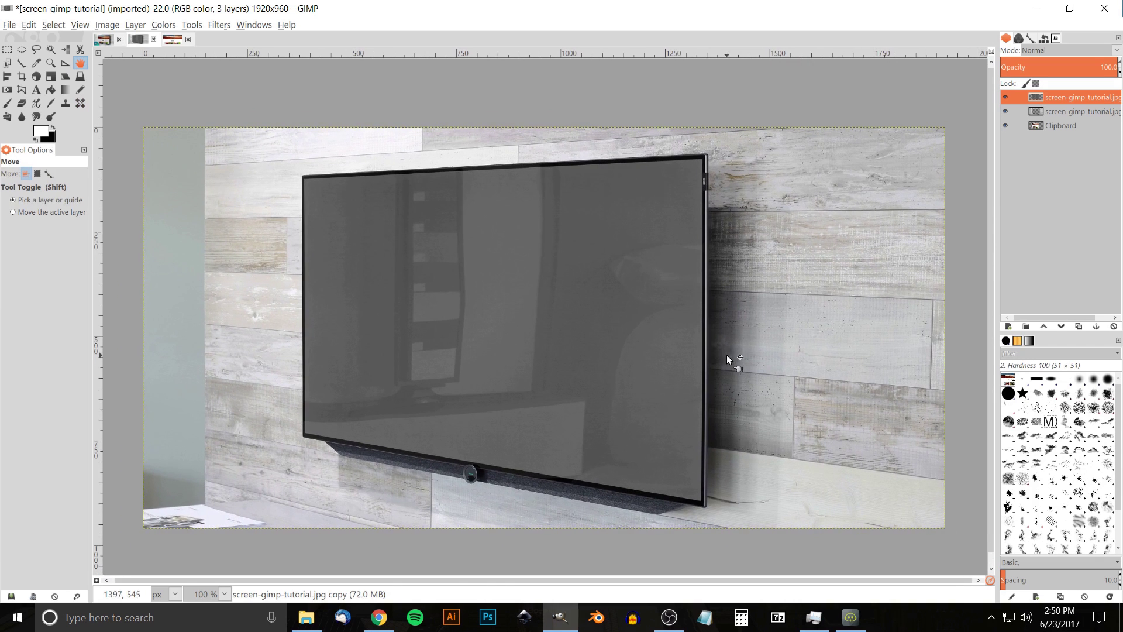
pyautogui.click(1117, 52)
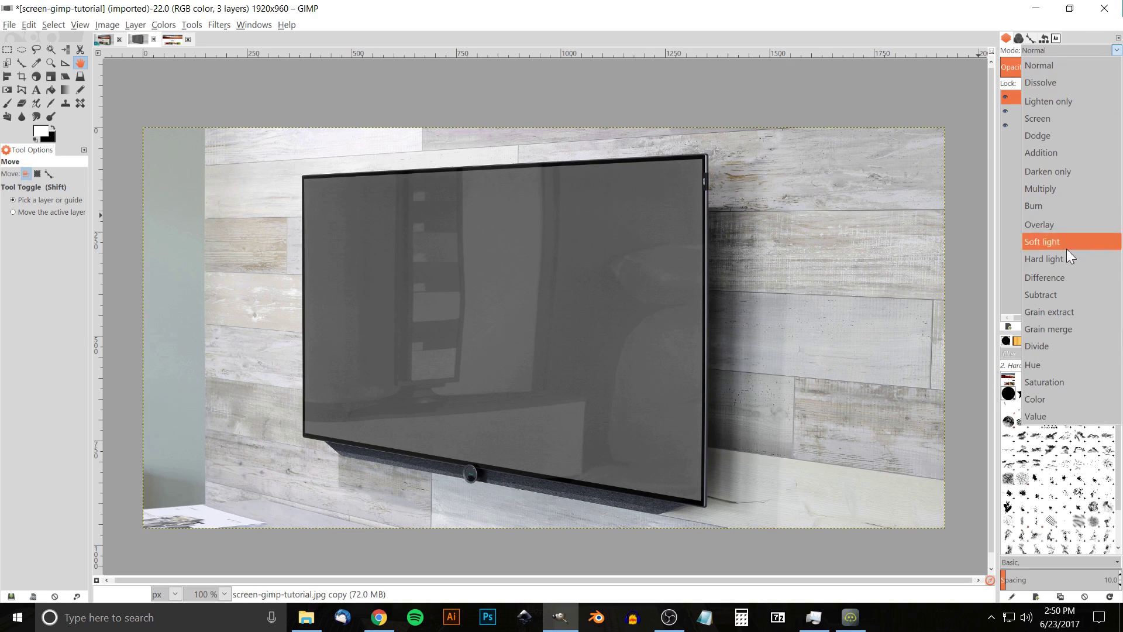
pyautogui.click(1056, 260)
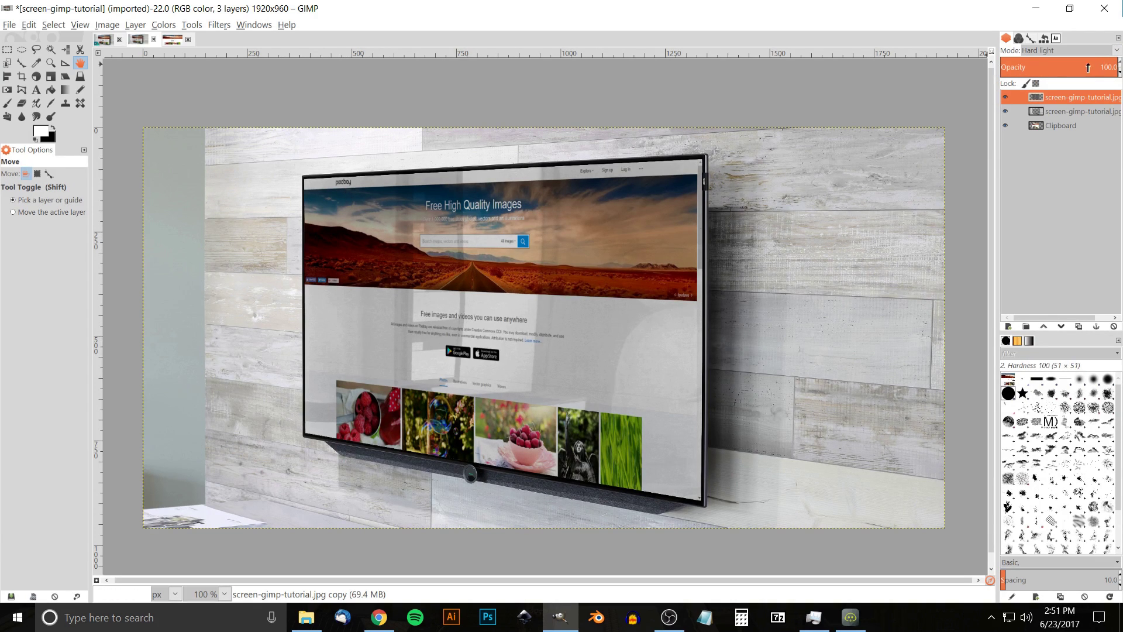
# - Lower the reflection layer's opacity to about 48.2 and check the reflections across the TV screen
pyautogui.moveTo(1084, 68); pyautogui.dragTo(1074, 67)
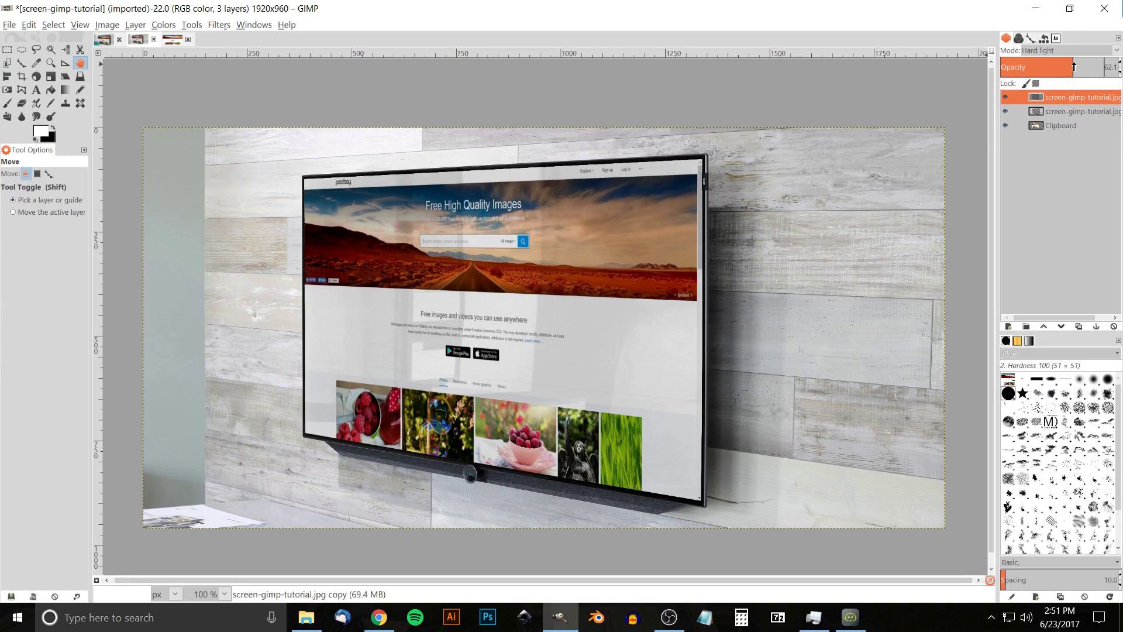
pyautogui.moveTo(1064, 66); pyautogui.dragTo(1053, 65)
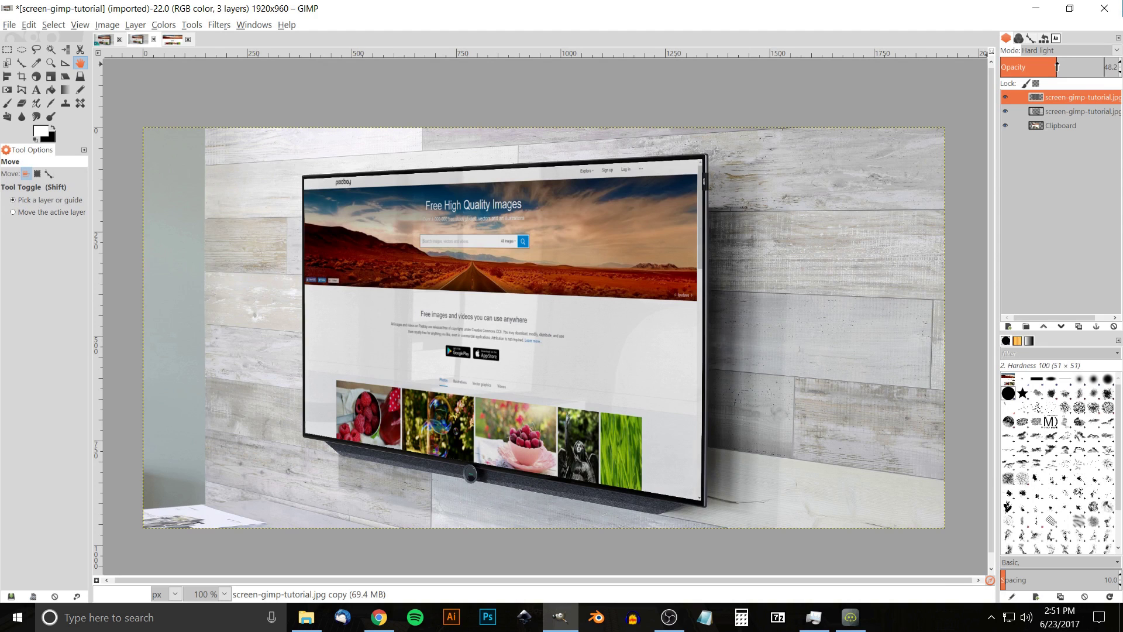
pyautogui.moveTo(645, 353); pyautogui.dragTo(685, 324)
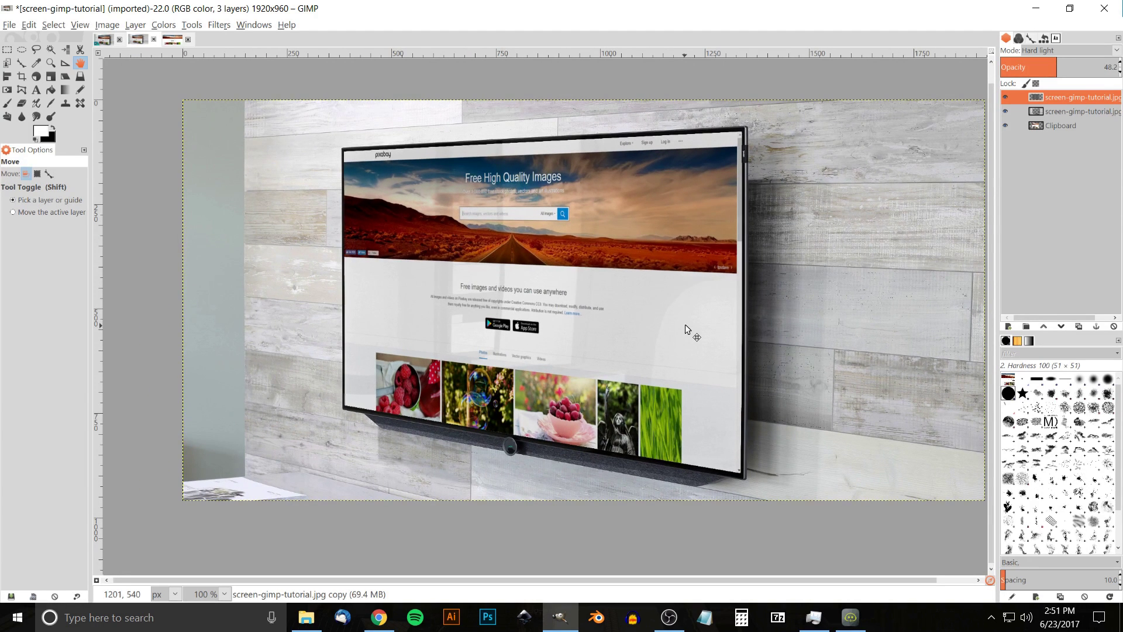
pyautogui.moveTo(615, 273); pyautogui.dragTo(599, 344)
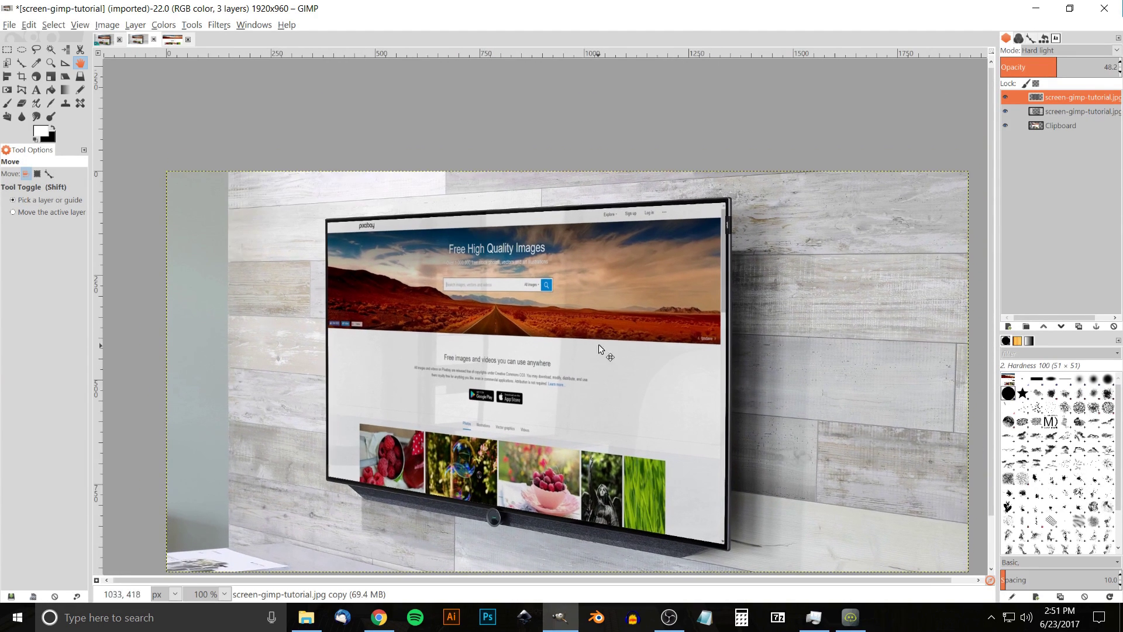
pyautogui.moveTo(474, 248); pyautogui.dragTo(393, 234)
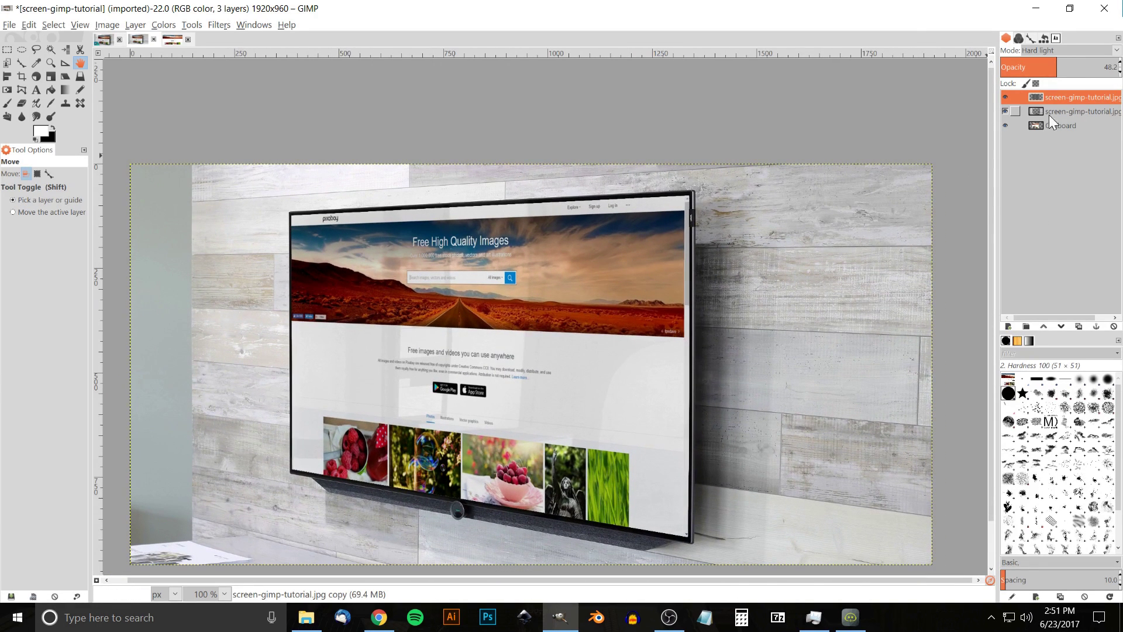
# - Select the cut-out TV layer below the reflections and inspect the inner edge of its upper bezel
pyautogui.click(1087, 110)
pyautogui.moveTo(606, 276); pyautogui.dragTo(543, 284)
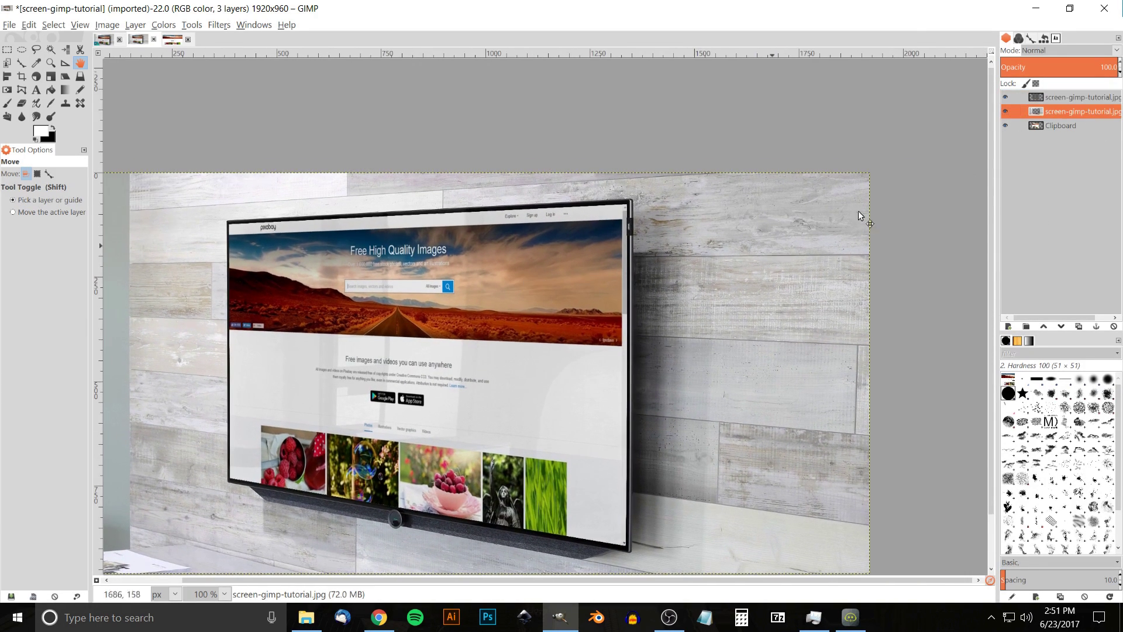
pyautogui.moveTo(607, 230); pyautogui.dragTo(787, 239)
pyautogui.scroll(3, 584, 236)
pyautogui.moveTo(539, 238); pyautogui.dragTo(734, 287)
pyautogui.moveTo(638, 259); pyautogui.dragTo(388, 296)
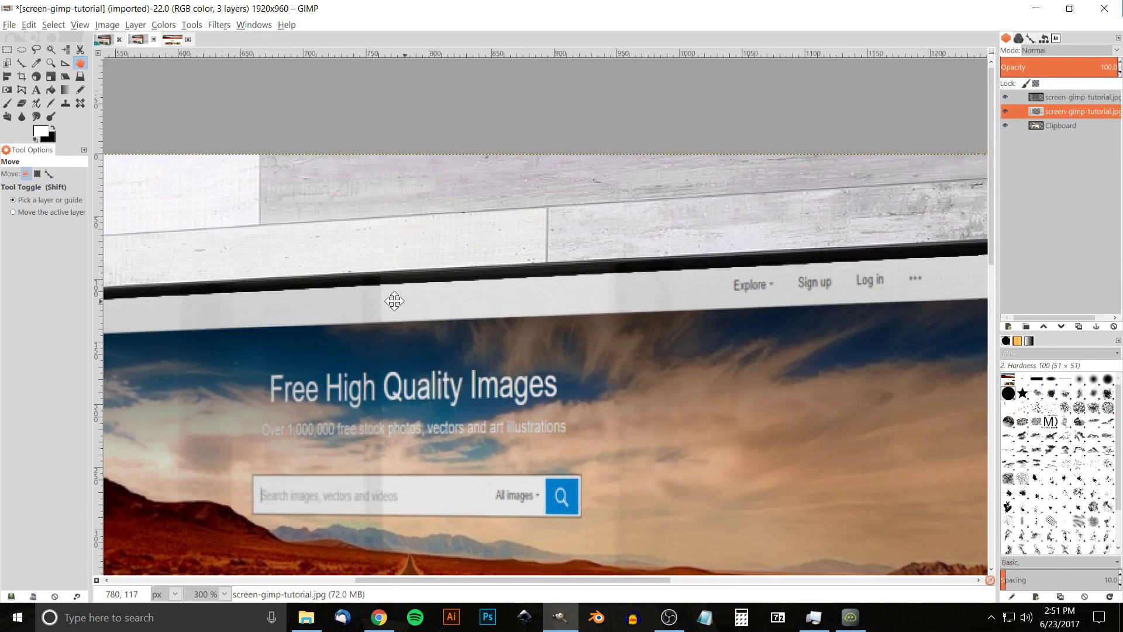
pyautogui.moveTo(760, 281); pyautogui.dragTo(916, 300)
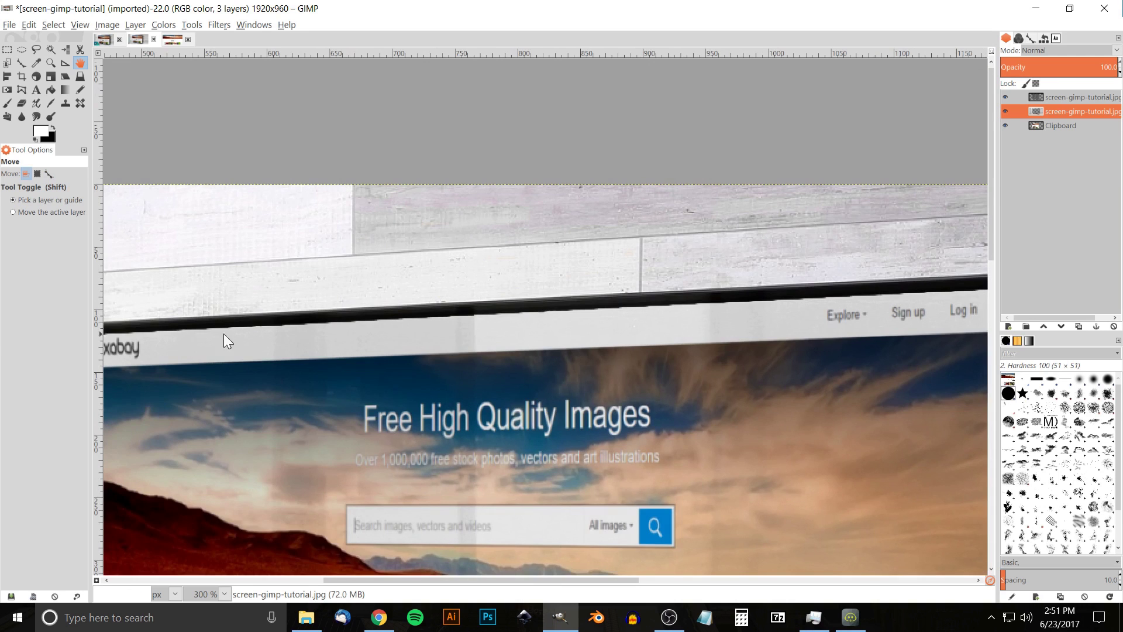
# - Start a path at the screen's upper-left corner and run it along the upper bezel's inner edge to above the Explore link
pyautogui.click(22, 63)
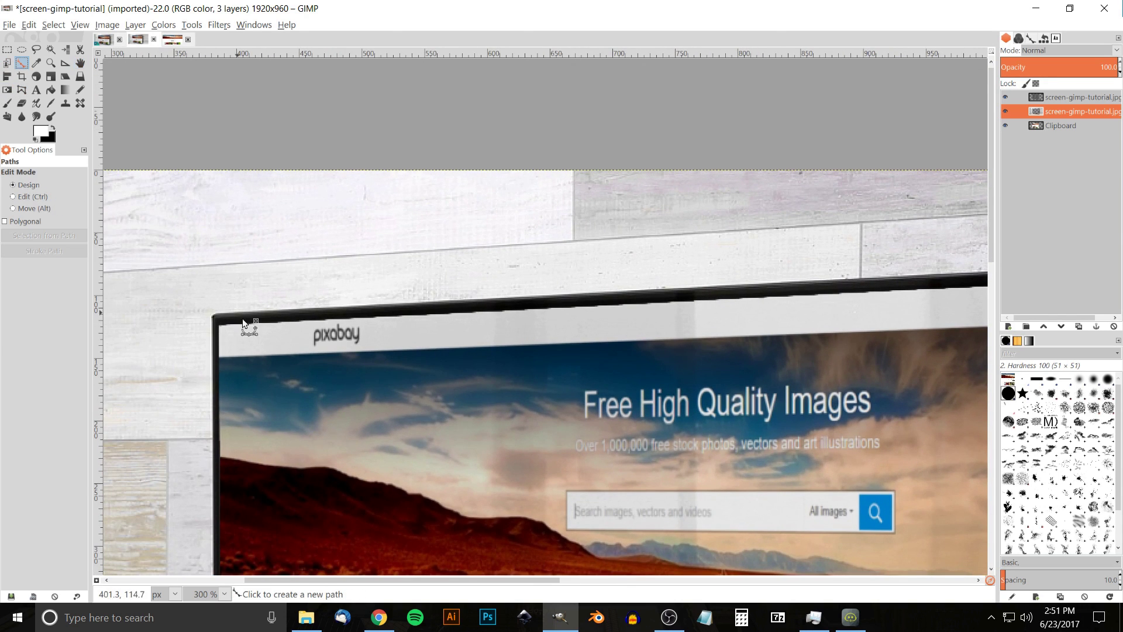
pyautogui.scroll(1, 227, 335)
pyautogui.scroll(2, 227, 335)
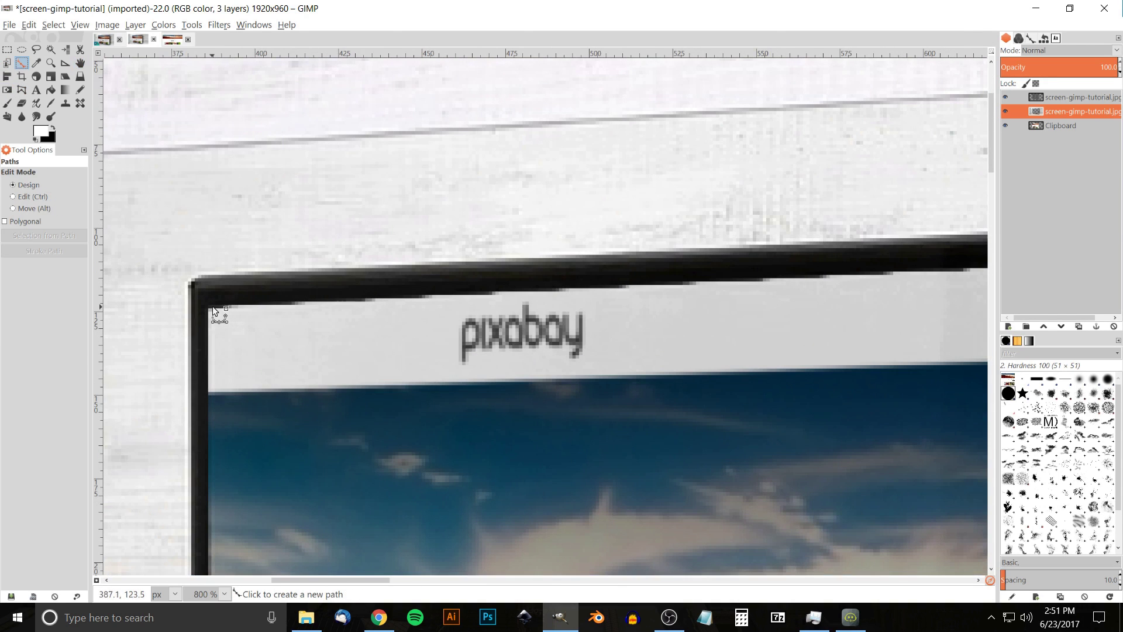
pyautogui.click(213, 306)
pyautogui.moveTo(720, 317); pyautogui.dragTo(574, 342)
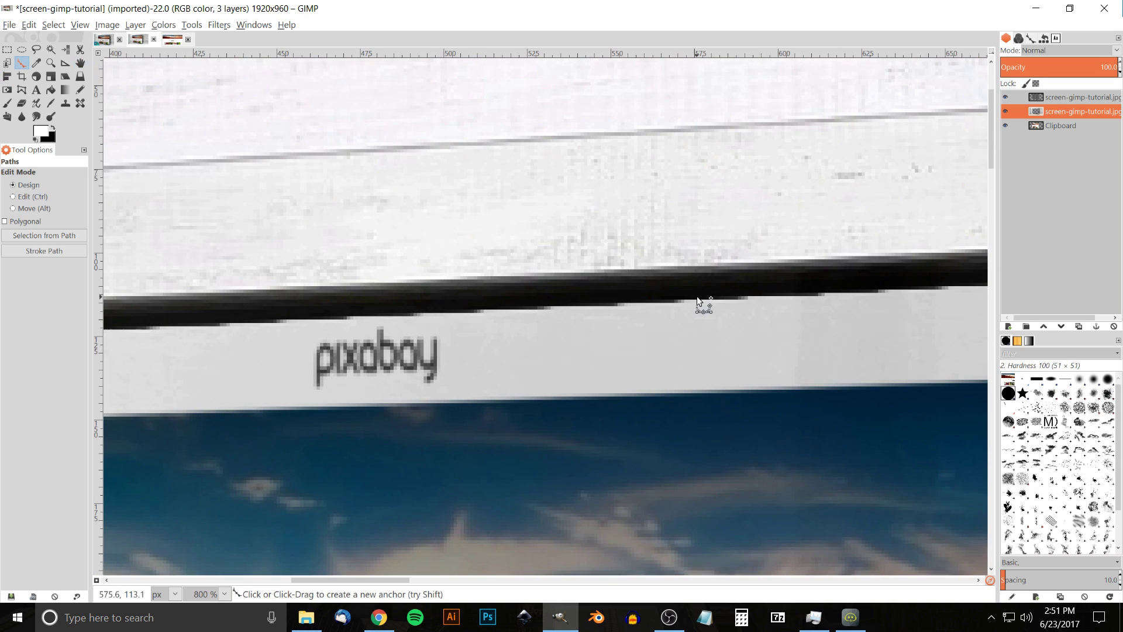
pyautogui.hscroll(5, 697, 300)
pyautogui.scroll(1, 635, 354)
pyautogui.click(690, 338)
pyautogui.hscroll(6, 735, 346)
pyautogui.scroll(1, 806, 363)
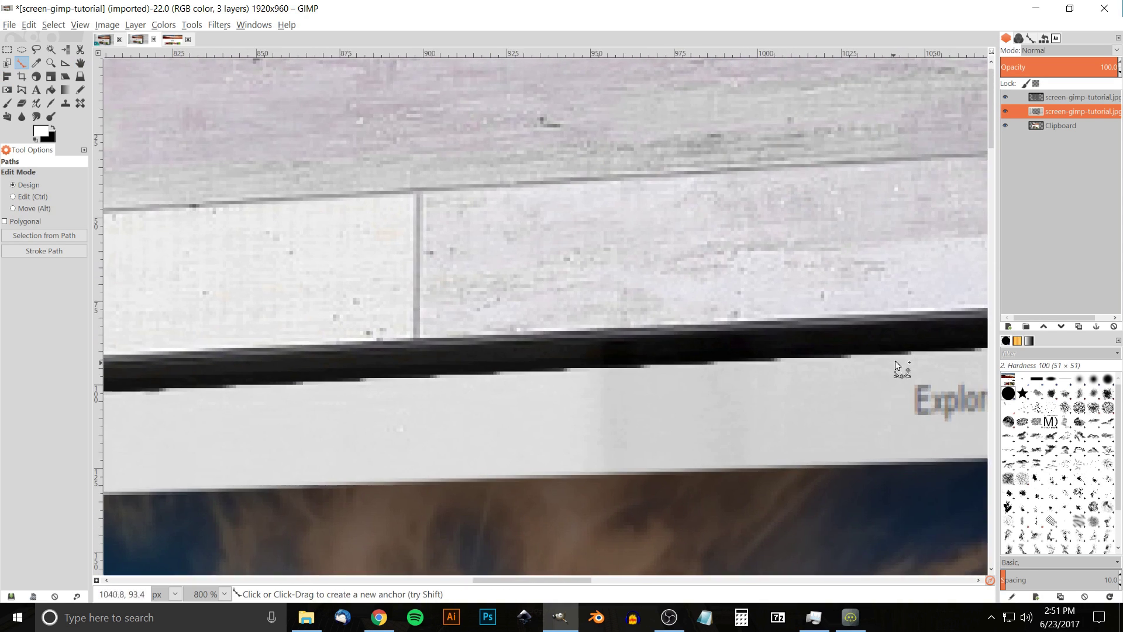
pyautogui.click(913, 353)
# - Continue the path along the upper bezel's inner edge to the screen's upper-right corner
pyautogui.hscroll(5, 889, 351)
pyautogui.scroll(1, 866, 345)
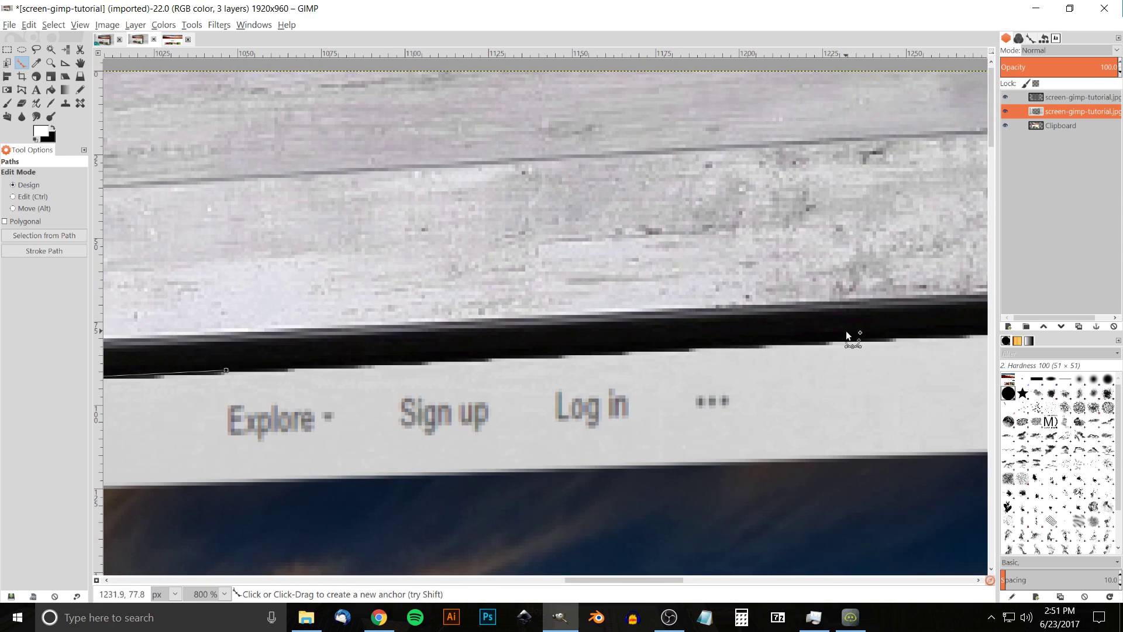
pyautogui.click(884, 341)
pyautogui.hscroll(6, 889, 344)
pyautogui.scroll(1, 889, 344)
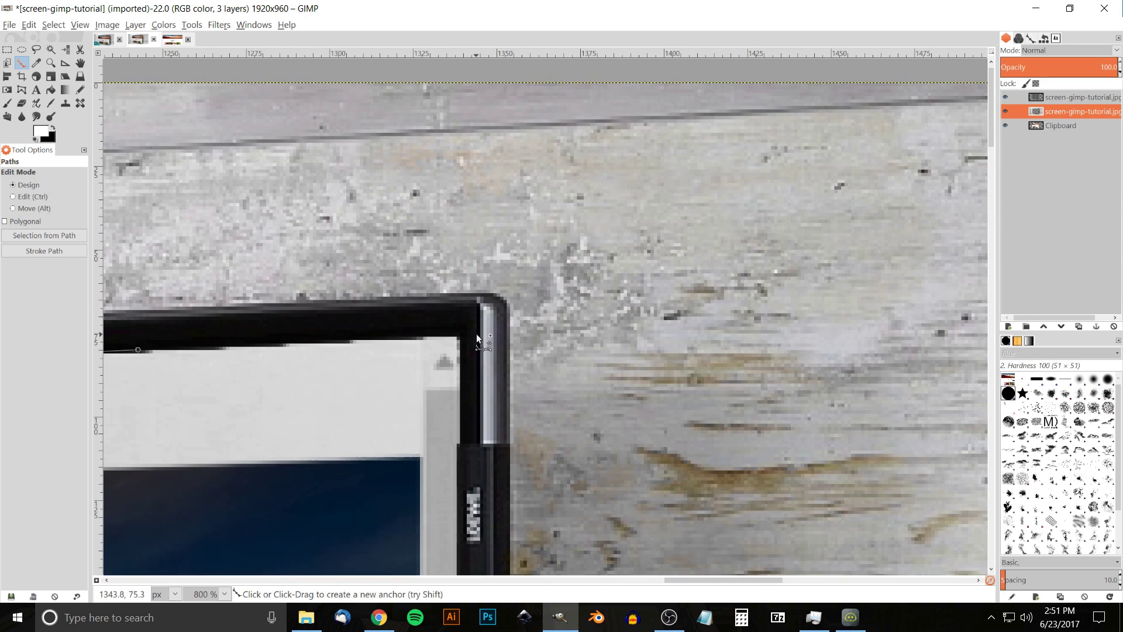
pyautogui.click(460, 338)
pyautogui.scroll(-4, 518, 454)
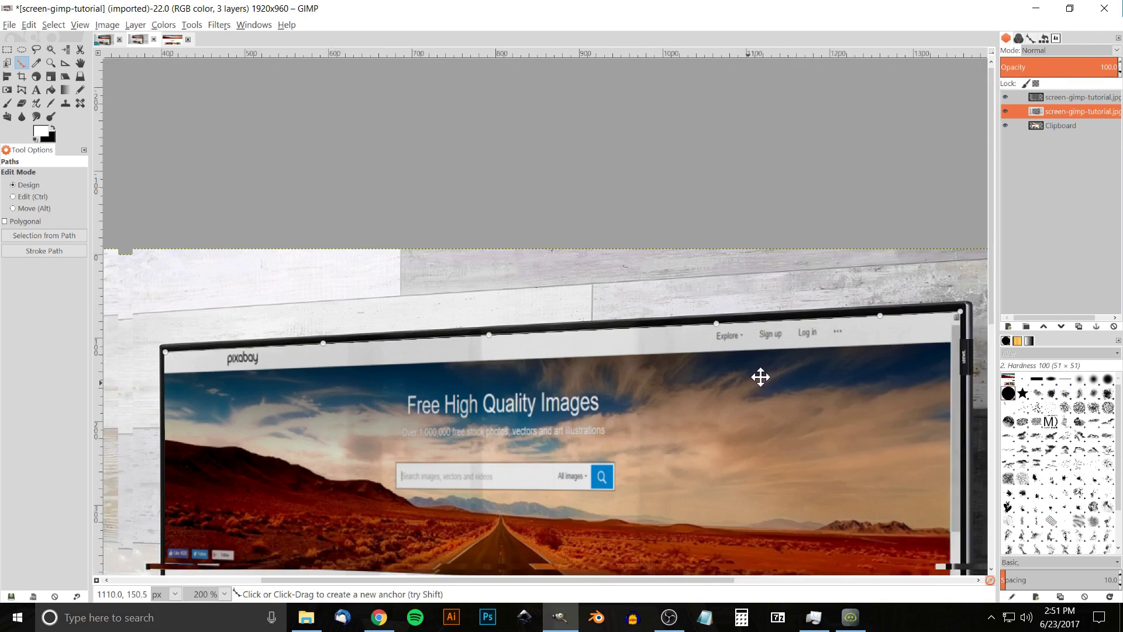
# - Close the path through the screen area back to its starting anchor and clear the enclosed area from the TV layer
pyautogui.moveTo(761, 377); pyautogui.dragTo(775, 369)
pyautogui.click(533, 379)
pyautogui.click(264, 413)
pyautogui.press('ctrl')
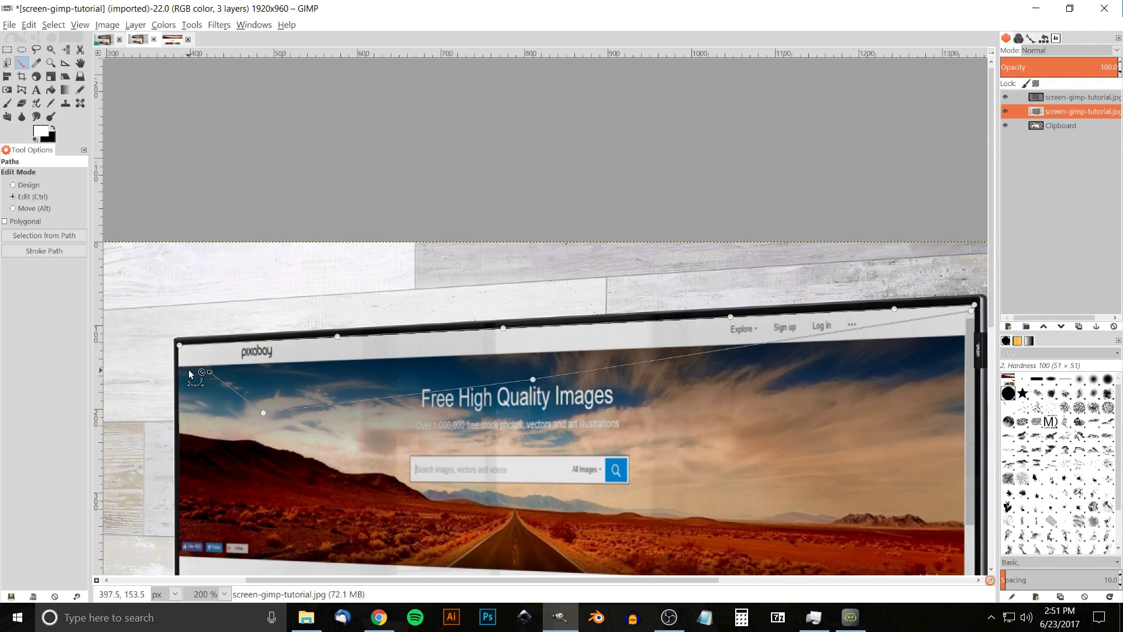
pyautogui.keyDown('ctrl'); pyautogui.click(180, 348); pyautogui.keyUp('ctrl')
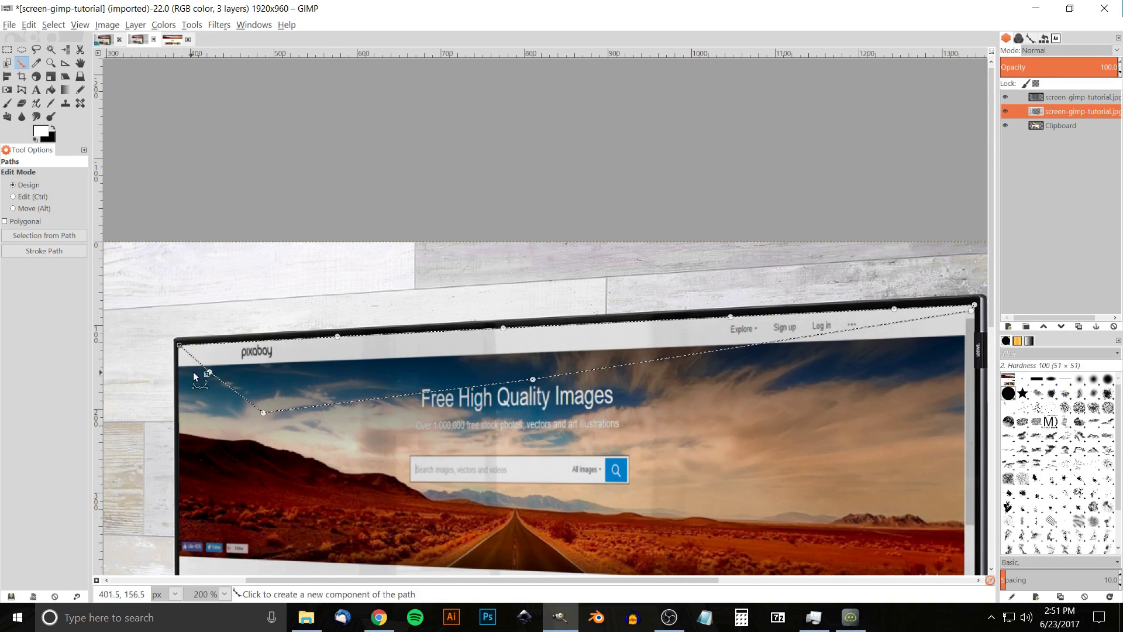
# - Deselect the cleared area along the upper bezel
pyautogui.click(33, 27)
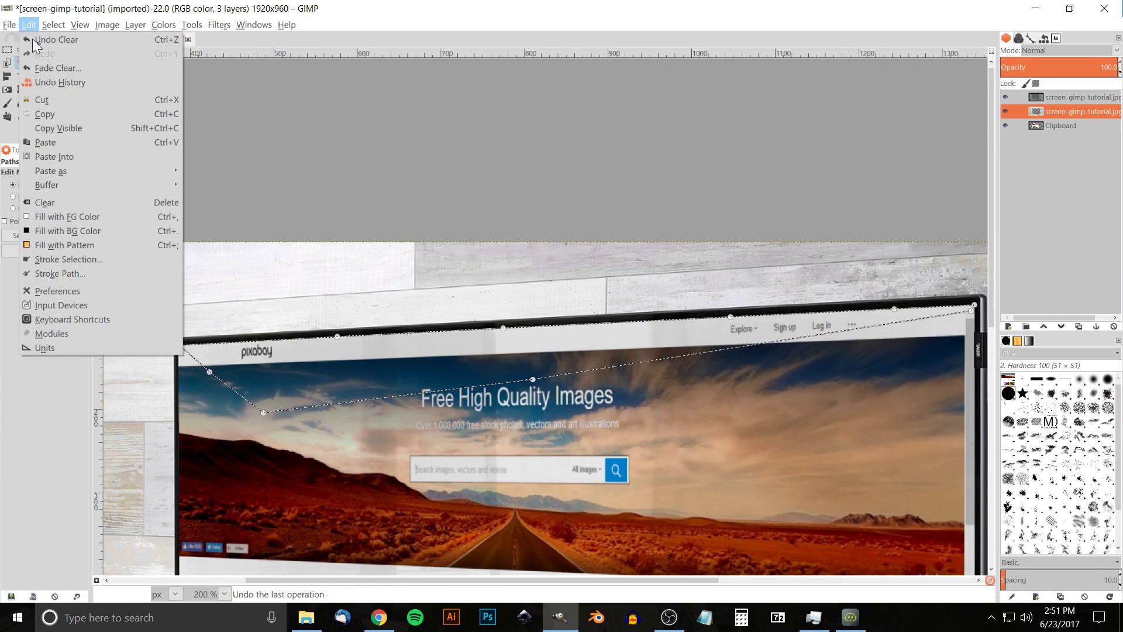
pyautogui.click(29, 24)
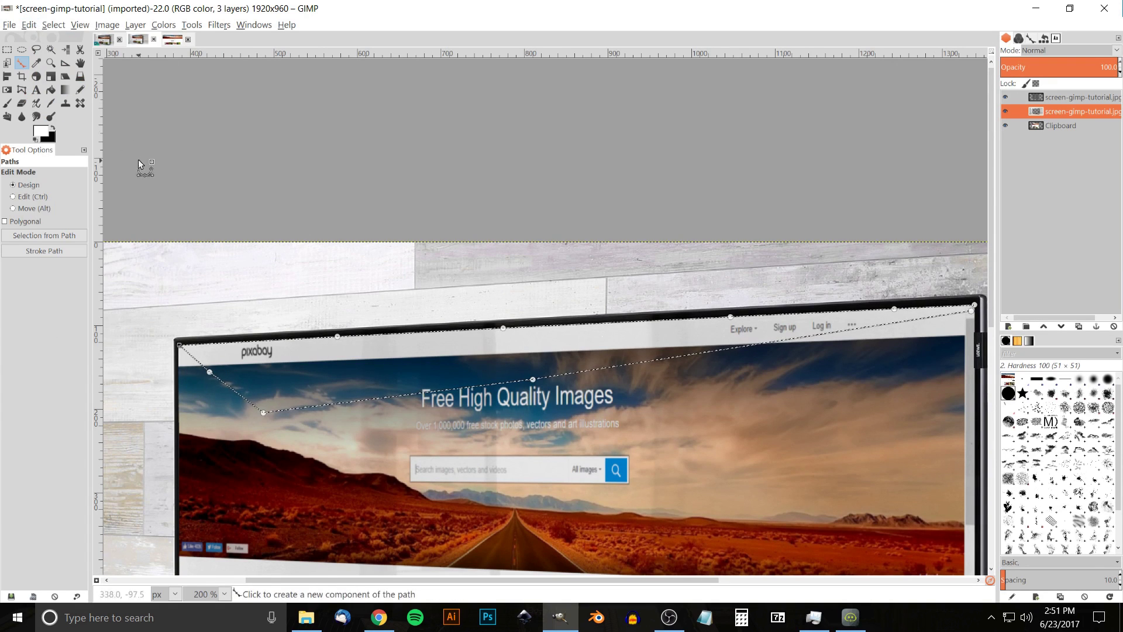
pyautogui.click(53, 24)
pyautogui.click(72, 57)
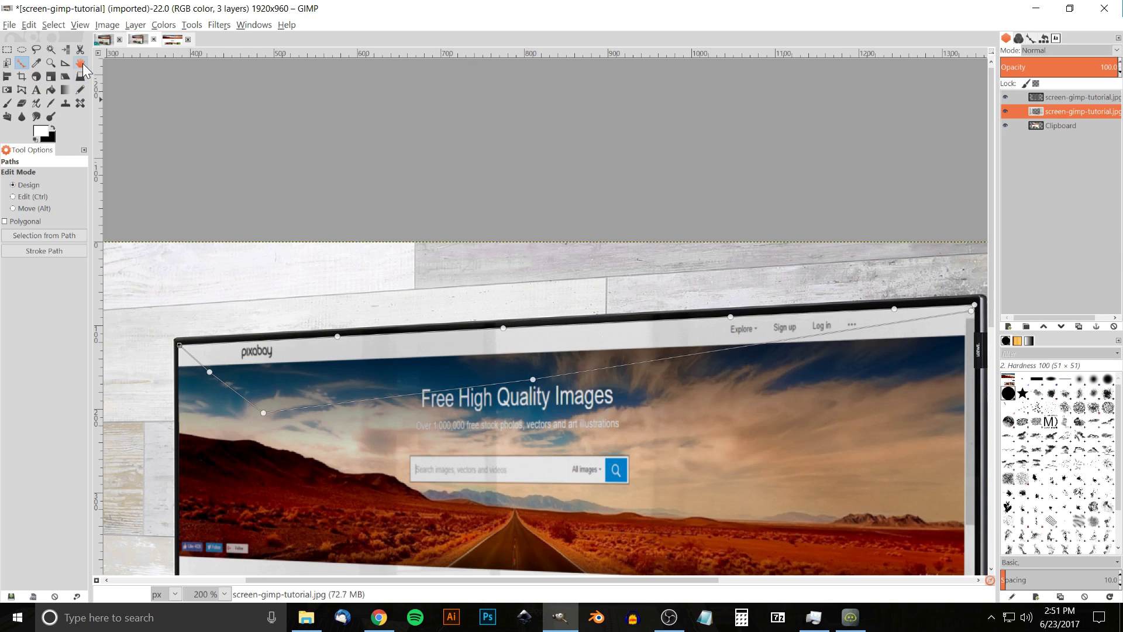
# - Examine the cleaned upper bezel edge and the inner edge of the TV's lower bezel for jagged pixels
pyautogui.click(81, 63)
pyautogui.moveTo(452, 506); pyautogui.dragTo(362, 502)
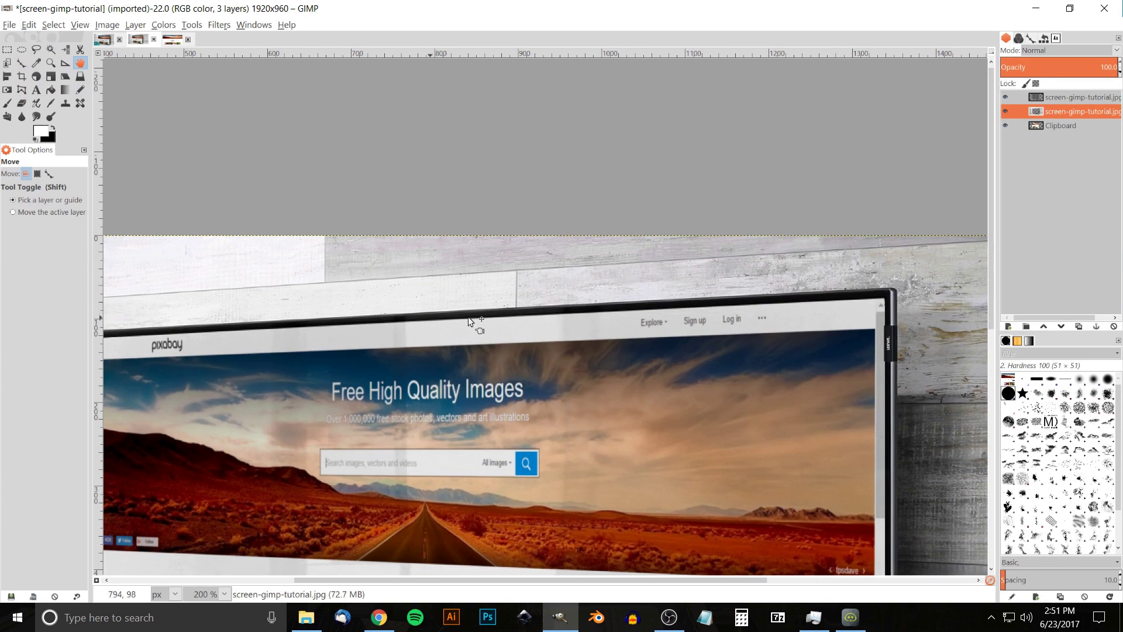
pyautogui.moveTo(329, 371); pyautogui.dragTo(598, 354)
pyautogui.moveTo(618, 569); pyautogui.dragTo(520, 309)
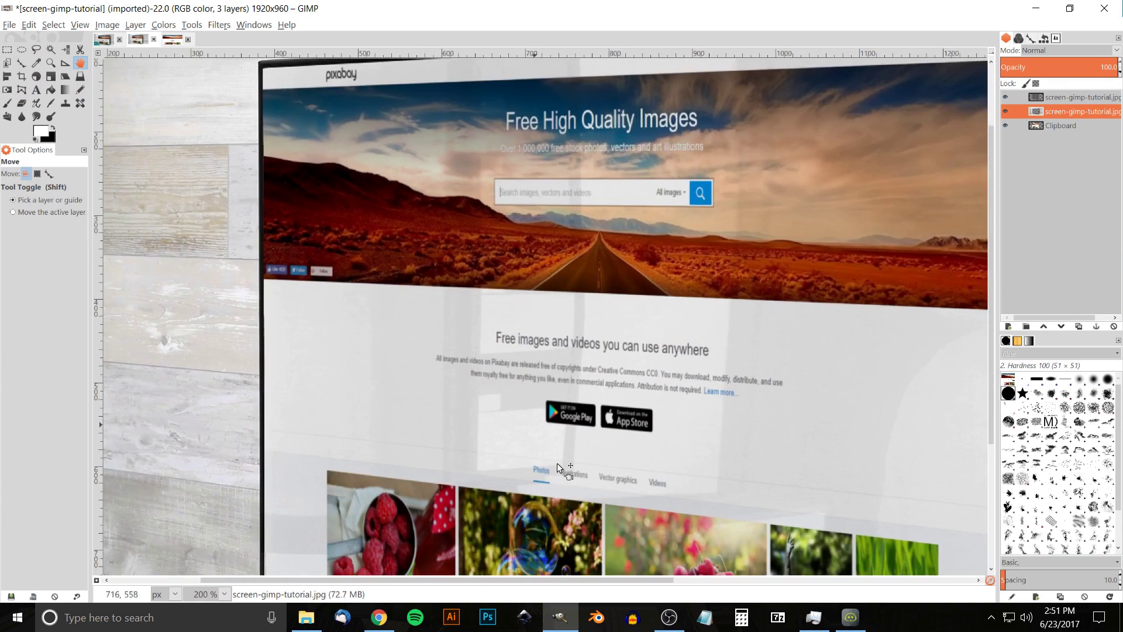
pyautogui.moveTo(563, 536); pyautogui.dragTo(477, 313)
pyautogui.scroll(3, 654, 451)
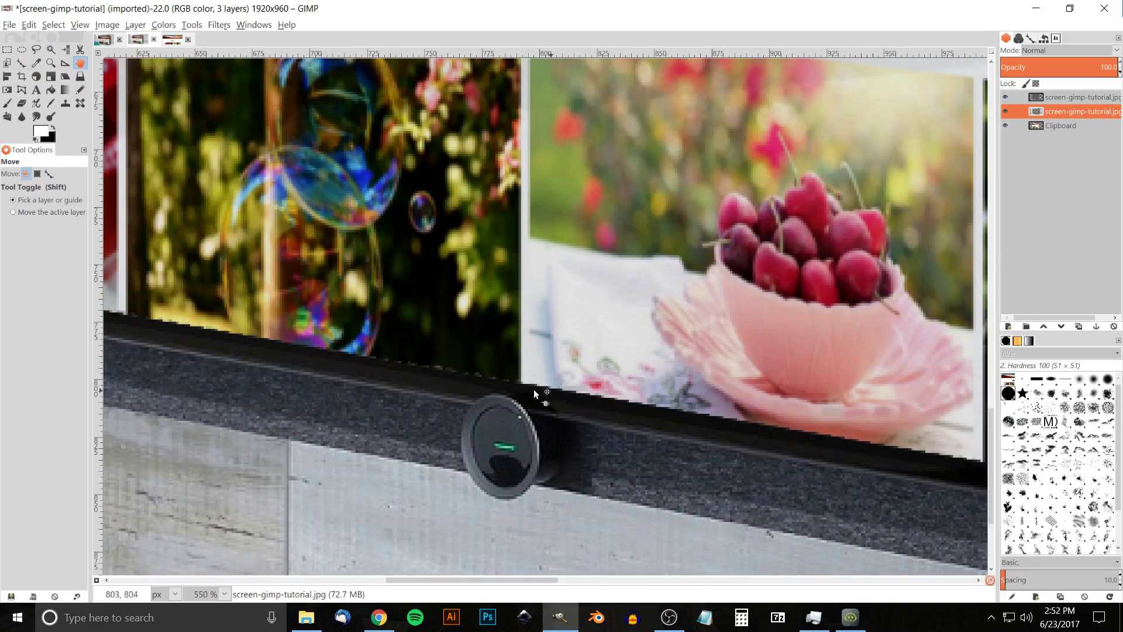
pyautogui.hscroll(5, 533, 388)
pyautogui.scroll(-3, 771, 444)
pyautogui.hscroll(5, 680, 426)
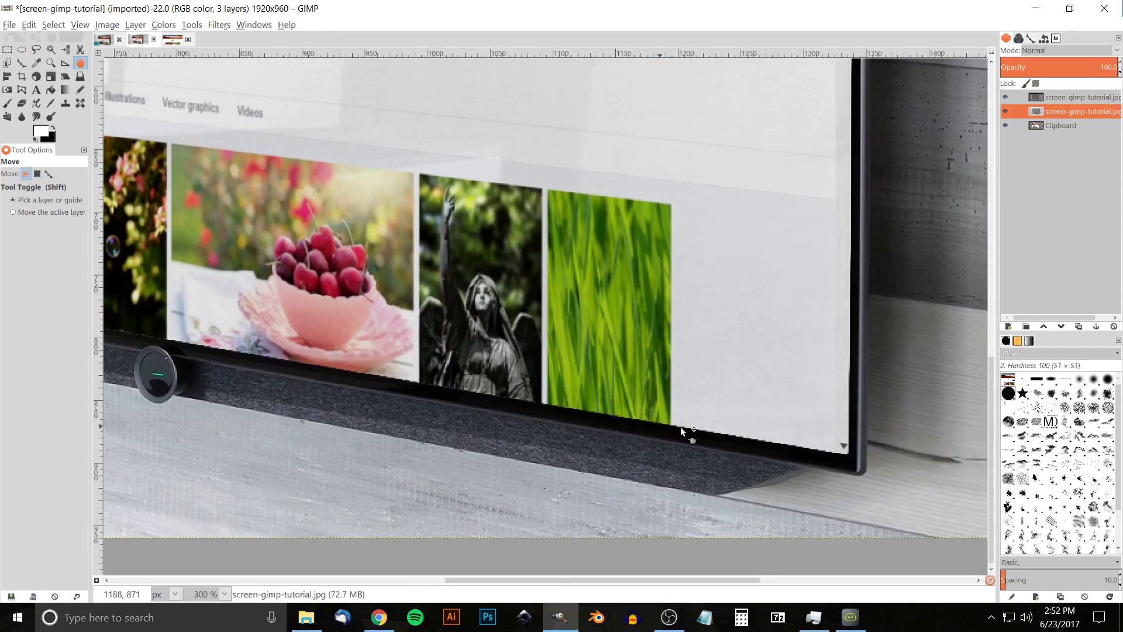
# - Start a new path at the screen's lower-left corner and place anchors along the lower bezel's inner edge up to the round speaker knob
pyautogui.scroll(2, 546, 431)
pyautogui.scroll(1, 670, 444)
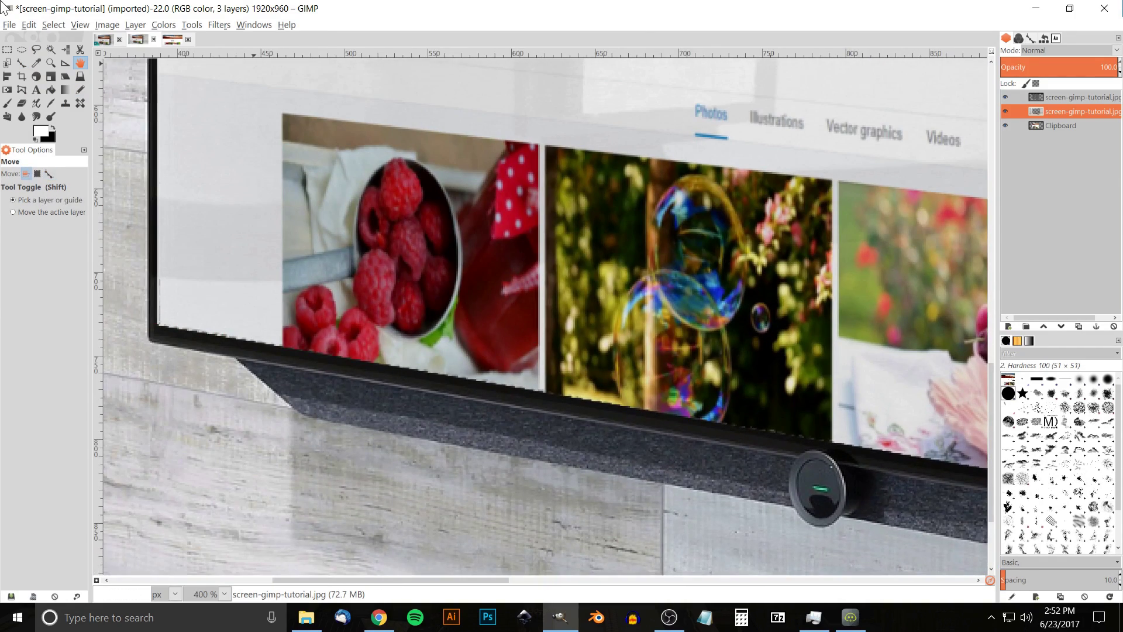
pyautogui.click(21, 63)
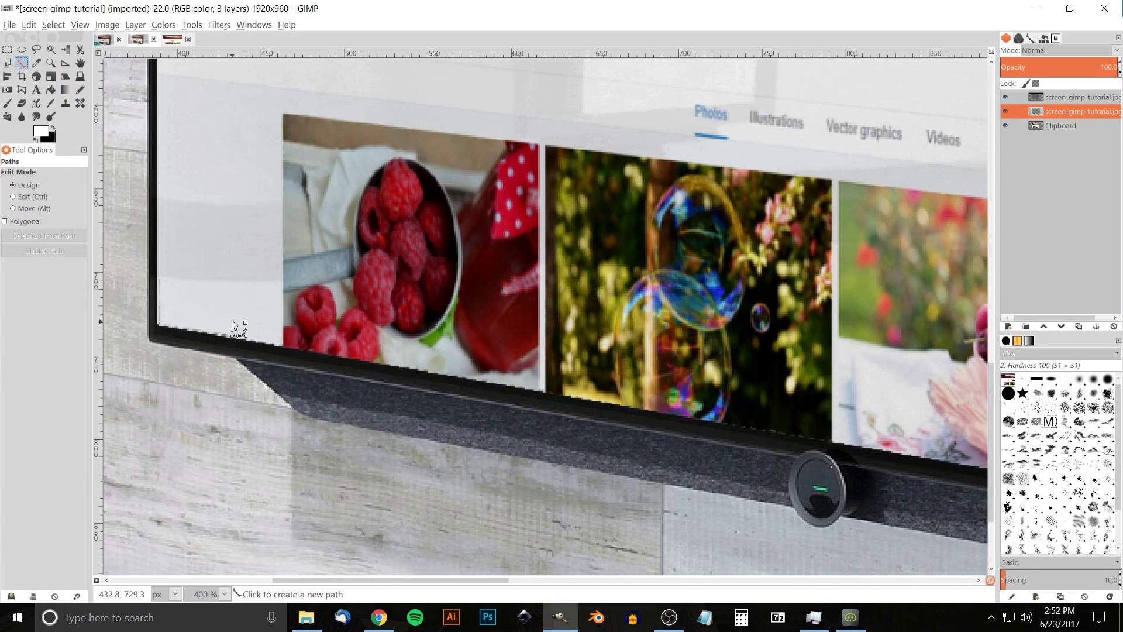
pyautogui.click(158, 326)
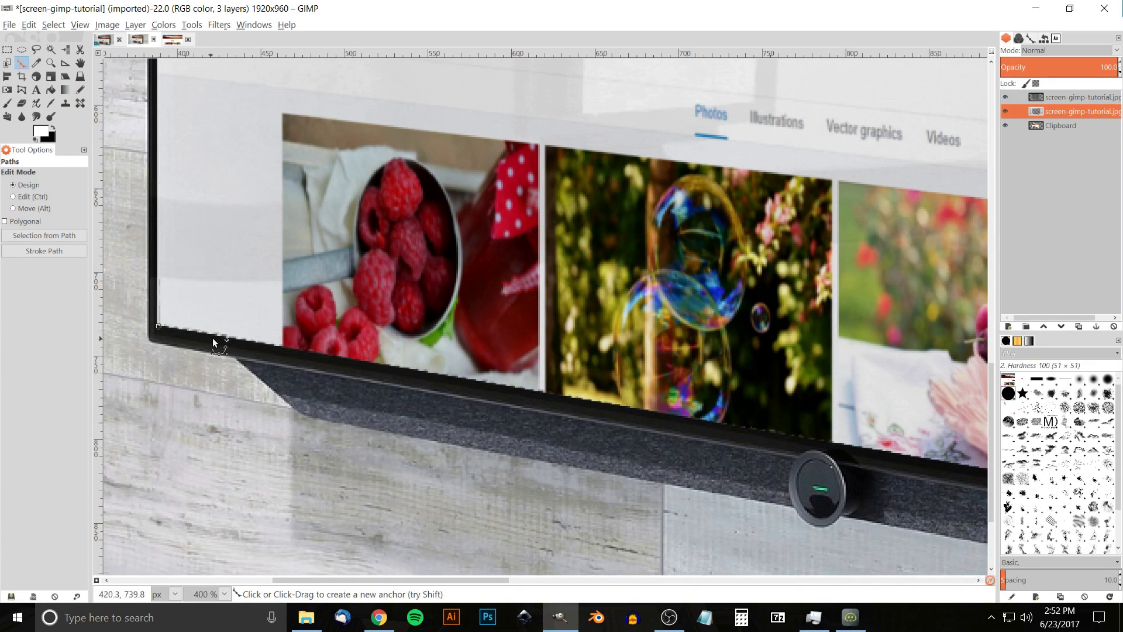
pyautogui.click(306, 352)
pyautogui.click(499, 386)
pyautogui.click(827, 443)
pyautogui.moveTo(919, 468); pyautogui.dragTo(328, 356)
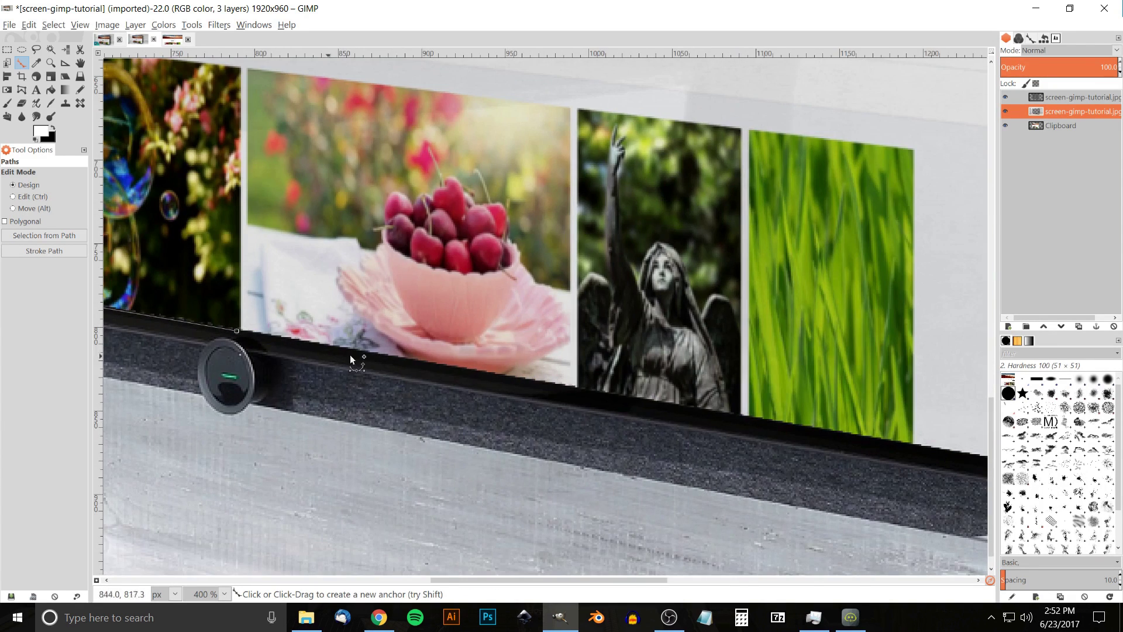
# - Continue the path along the lower bezel's inner edge to the screen's lower-right corner
pyautogui.rightClick(493, 376)
pyautogui.press('Escape')
pyautogui.click(493, 375)
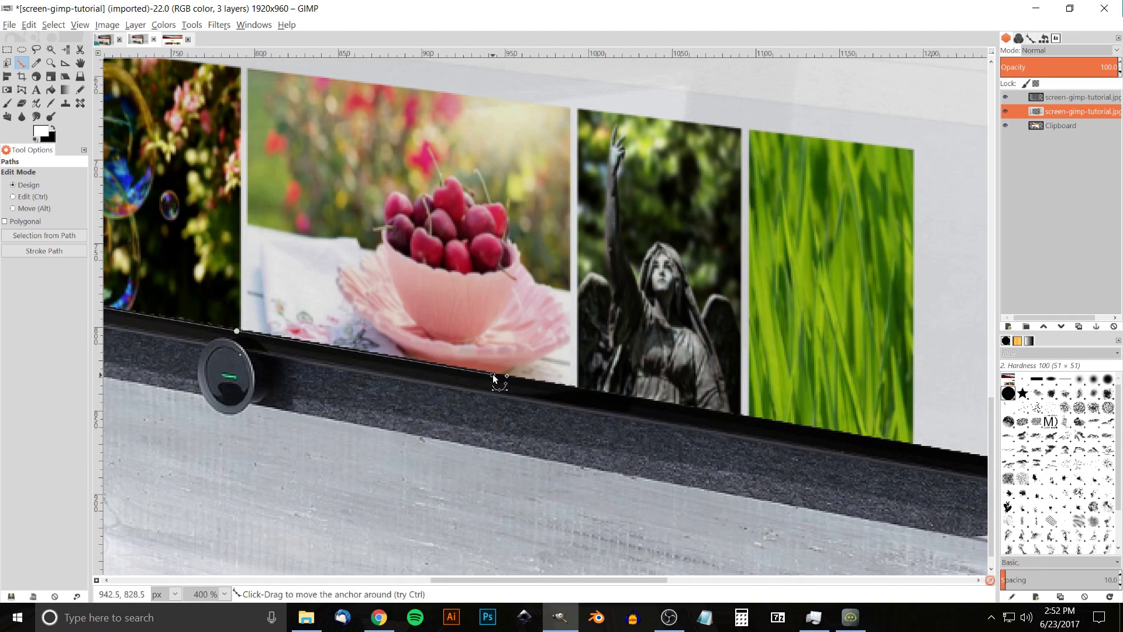
pyautogui.click(791, 425)
pyautogui.moveTo(834, 439); pyautogui.dragTo(395, 364)
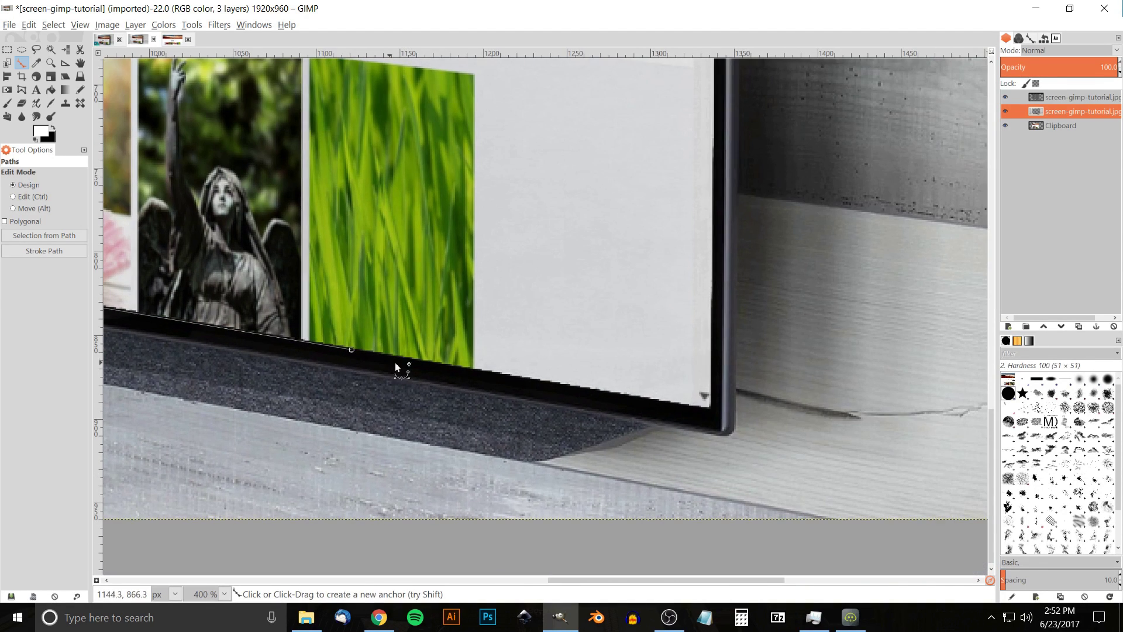
pyautogui.click(631, 398)
pyautogui.click(710, 411)
# - Route the path back through the screen area and close it at the starting anchor in the lower-left corner
pyautogui.click(699, 375)
pyautogui.click(416, 200)
pyautogui.click(234, 151)
pyautogui.moveTo(246, 212); pyautogui.dragTo(934, 331)
pyautogui.click(304, 189)
pyautogui.moveTo(289, 197); pyautogui.dragTo(898, 314)
pyautogui.click(541, 291)
pyautogui.click(447, 348)
pyautogui.press('ctrl')
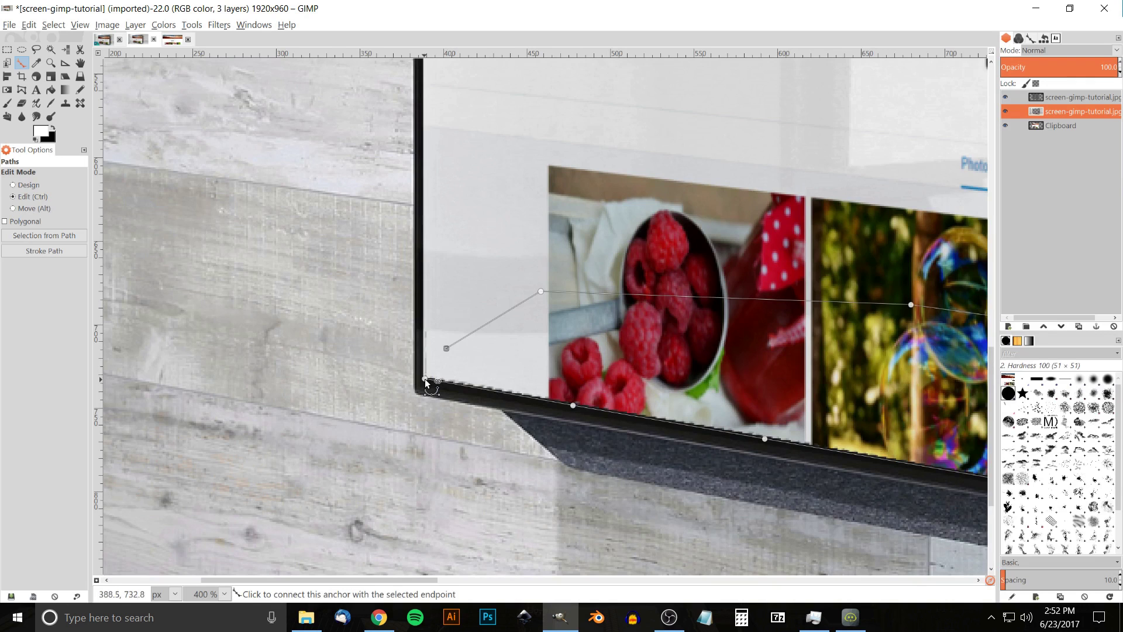
pyautogui.keyDown('ctrl'); pyautogui.click(425, 379); pyautogui.keyUp('ctrl')
# - Clear the area enclosed by the lower bezel path from the TV layer and deselect it
pyautogui.moveTo(549, 320); pyautogui.dragTo(402, 308)
pyautogui.press('Return')
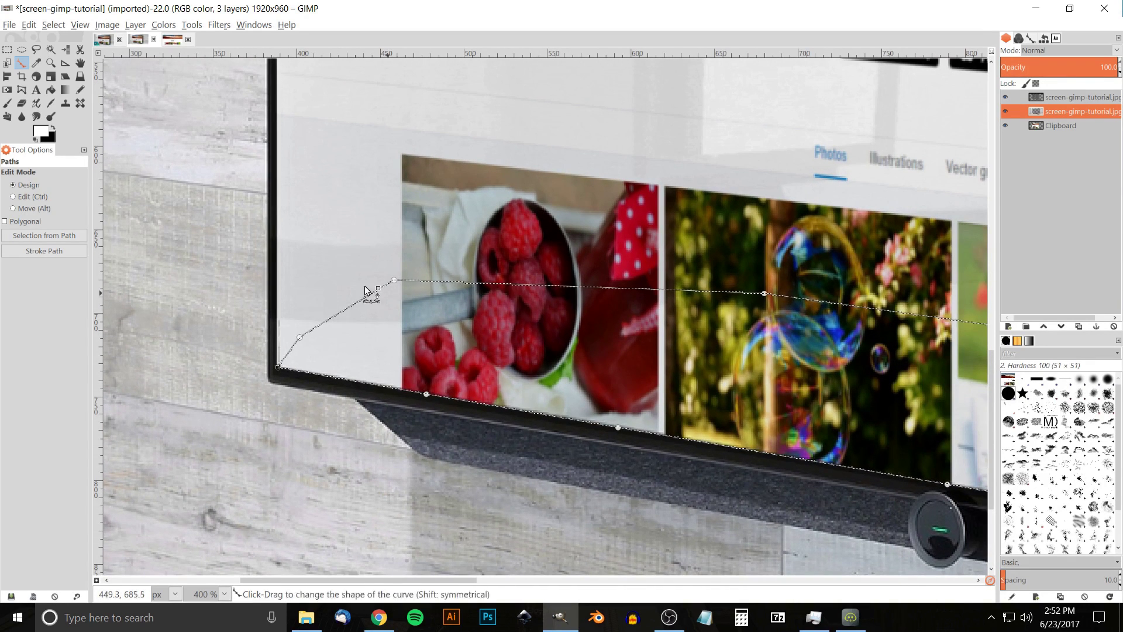
pyautogui.click(53, 25)
pyautogui.click(69, 50)
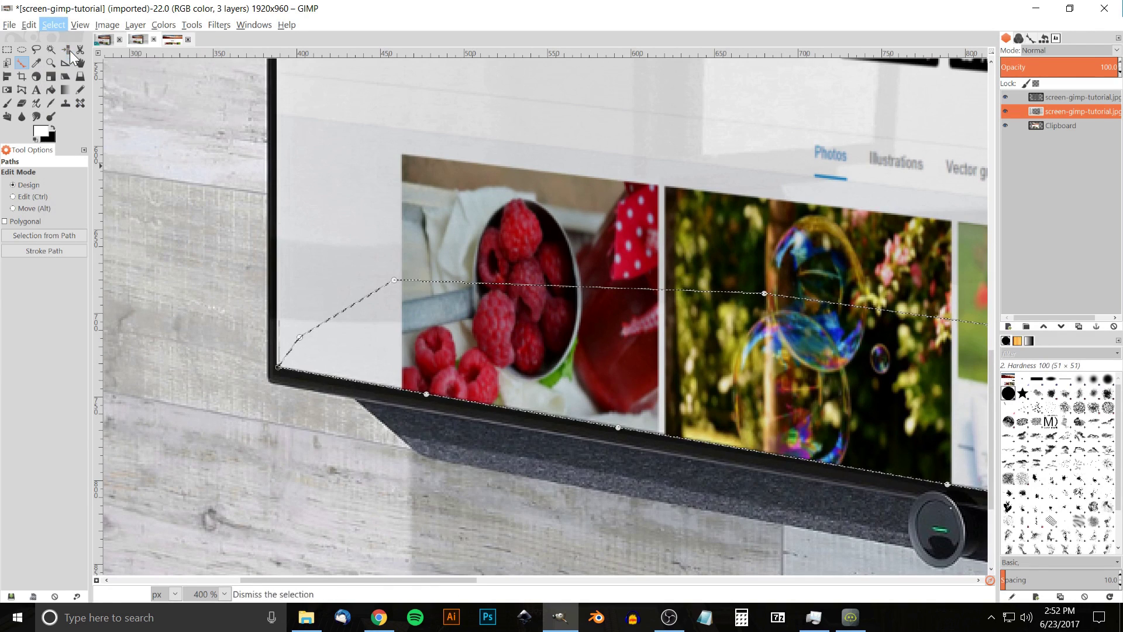
pyautogui.click(78, 61)
# - Examine the cleaned bezel edges and the whole TV composite at 100% zoom
pyautogui.moveTo(793, 321); pyautogui.dragTo(426, 209)
pyautogui.moveTo(627, 176); pyautogui.dragTo(606, 254)
pyautogui.press('1')
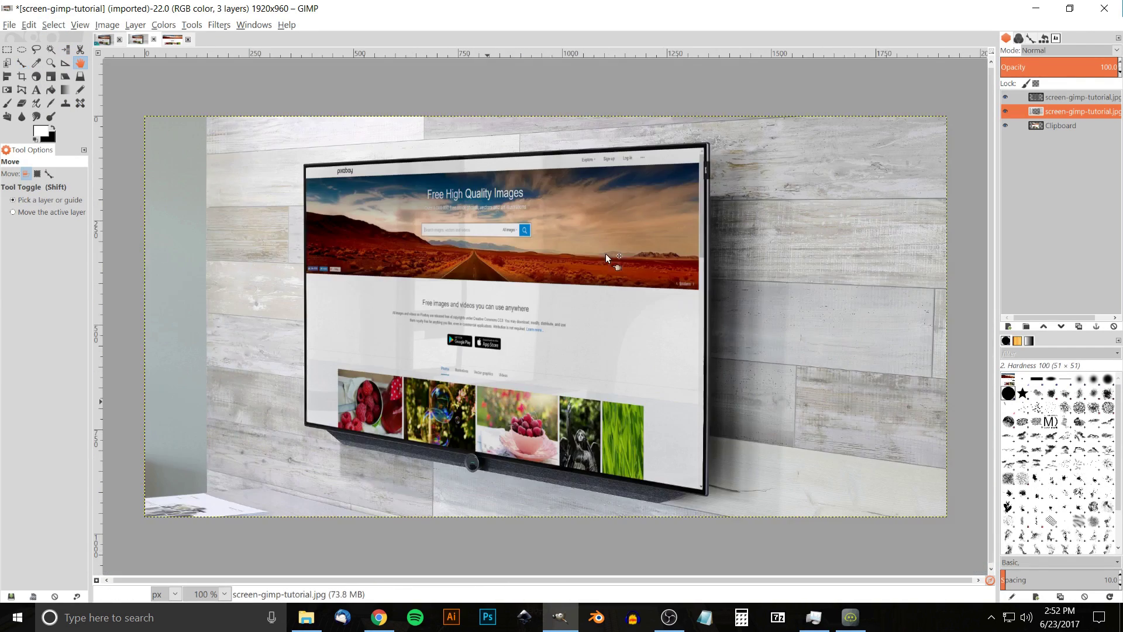
pyautogui.moveTo(511, 313); pyautogui.dragTo(542, 324)
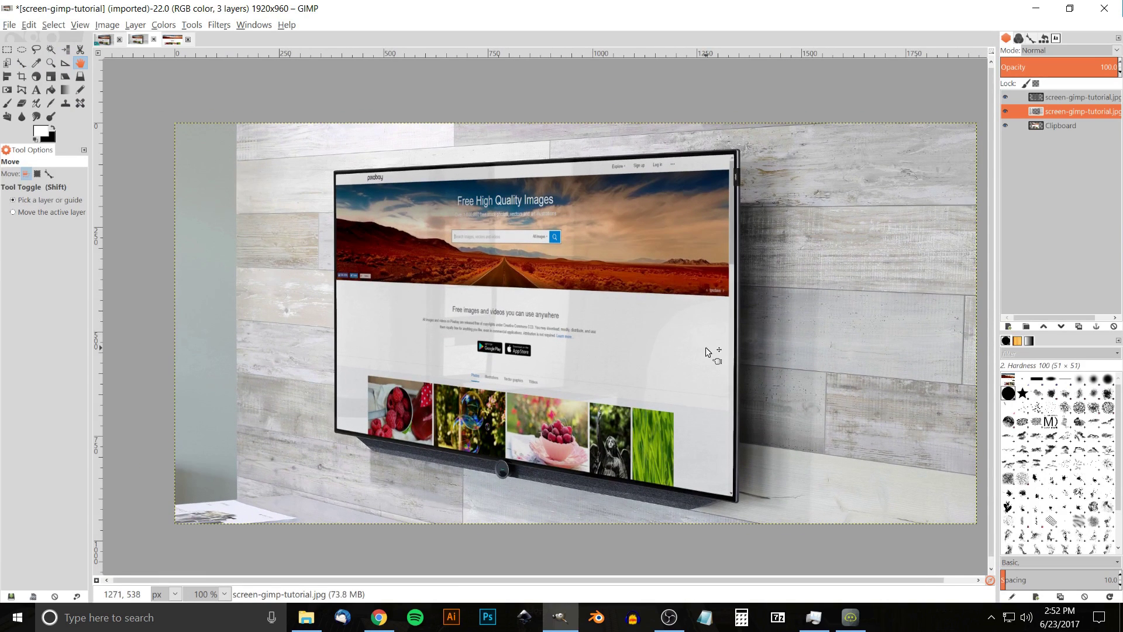
pyautogui.moveTo(706, 348); pyautogui.dragTo(686, 343)
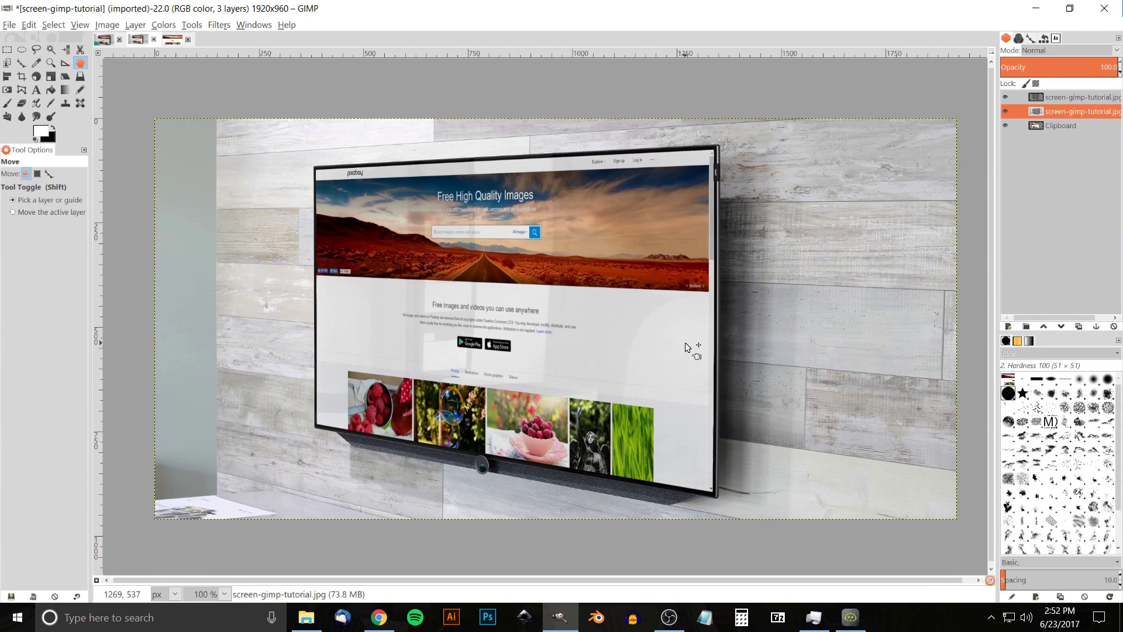